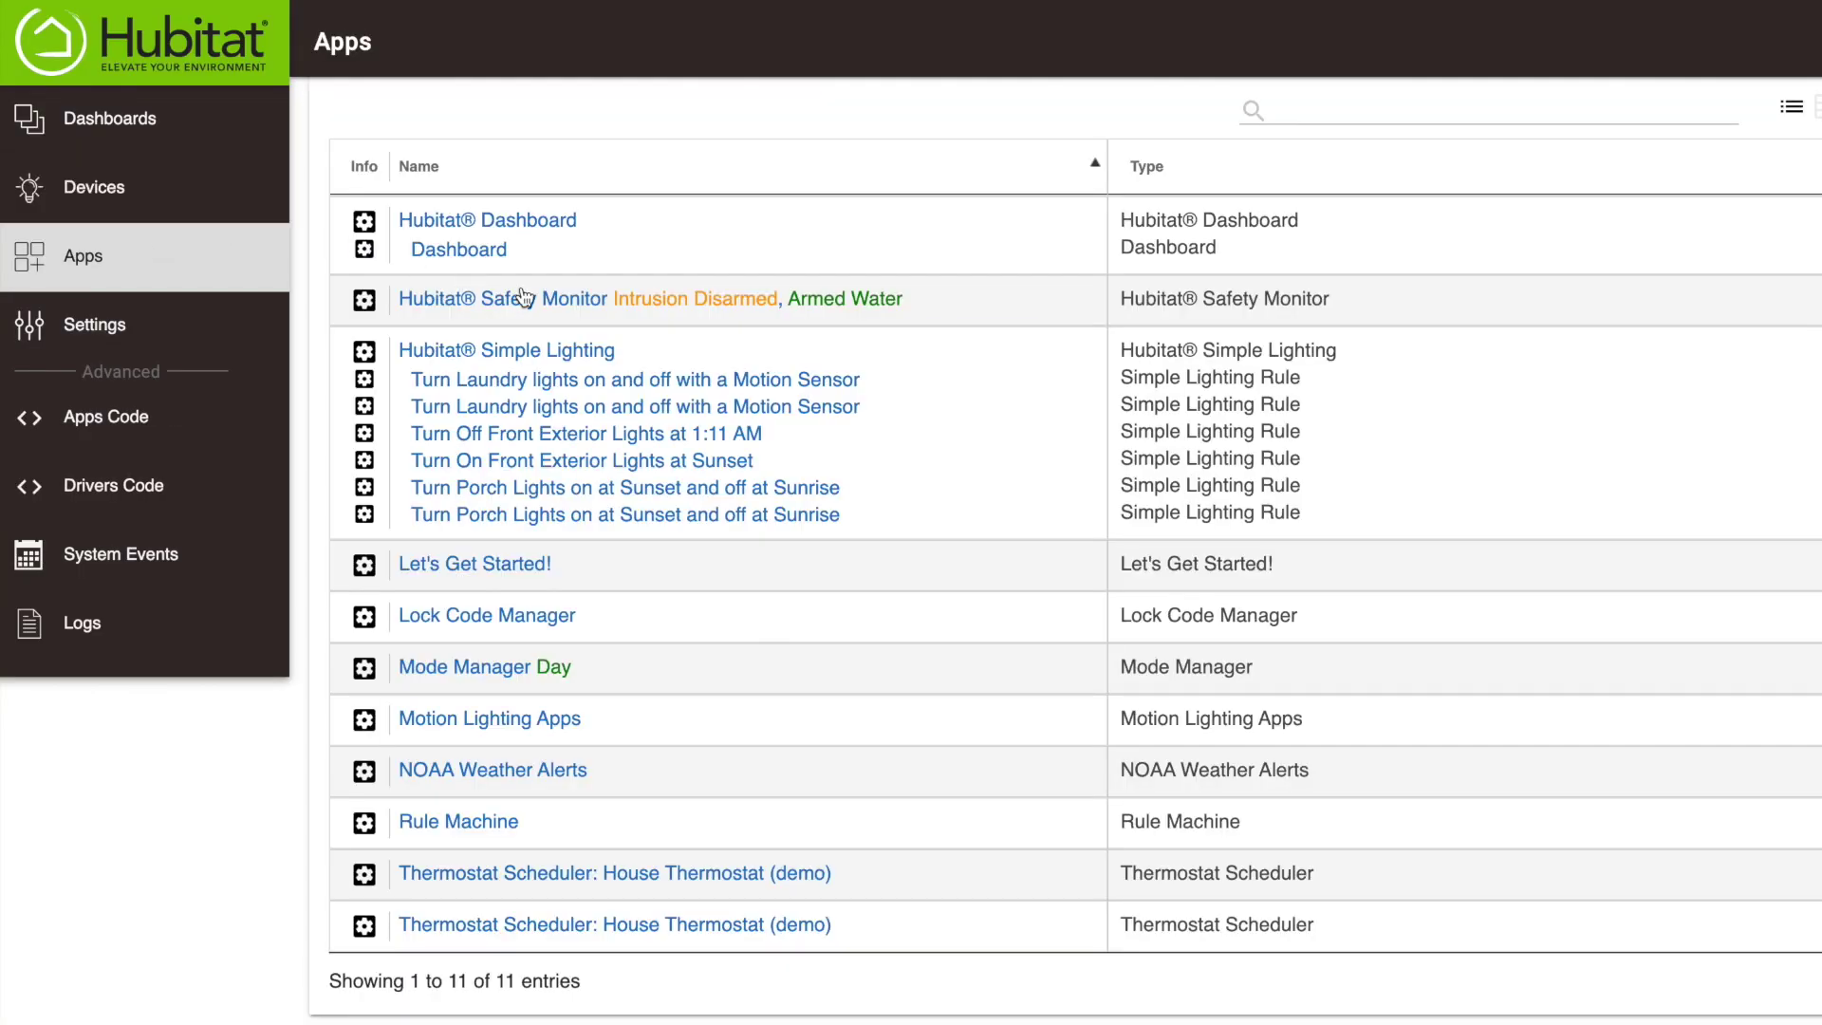
- Create a new Rule Machine rule and name it 'Bedroom Fan'
{"action": "left_click", "coordinate": [472, 823]}
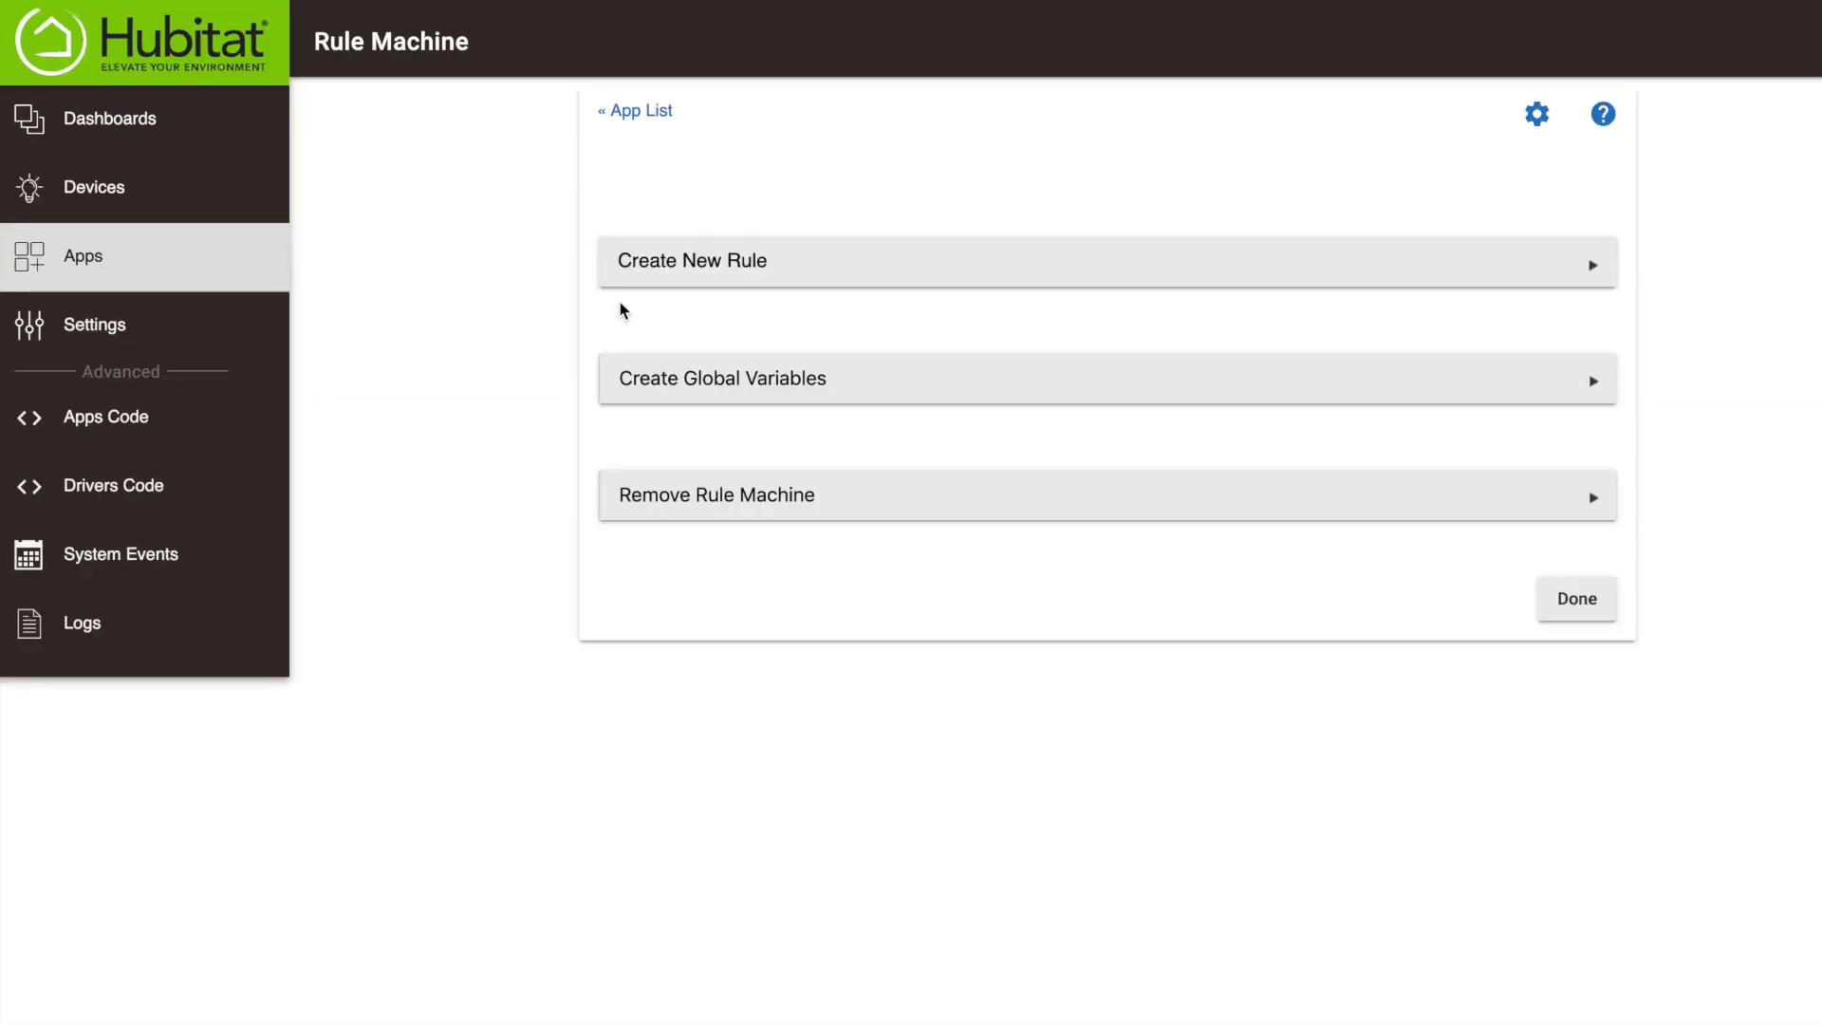
{"action": "left_click", "coordinate": [745, 271]}
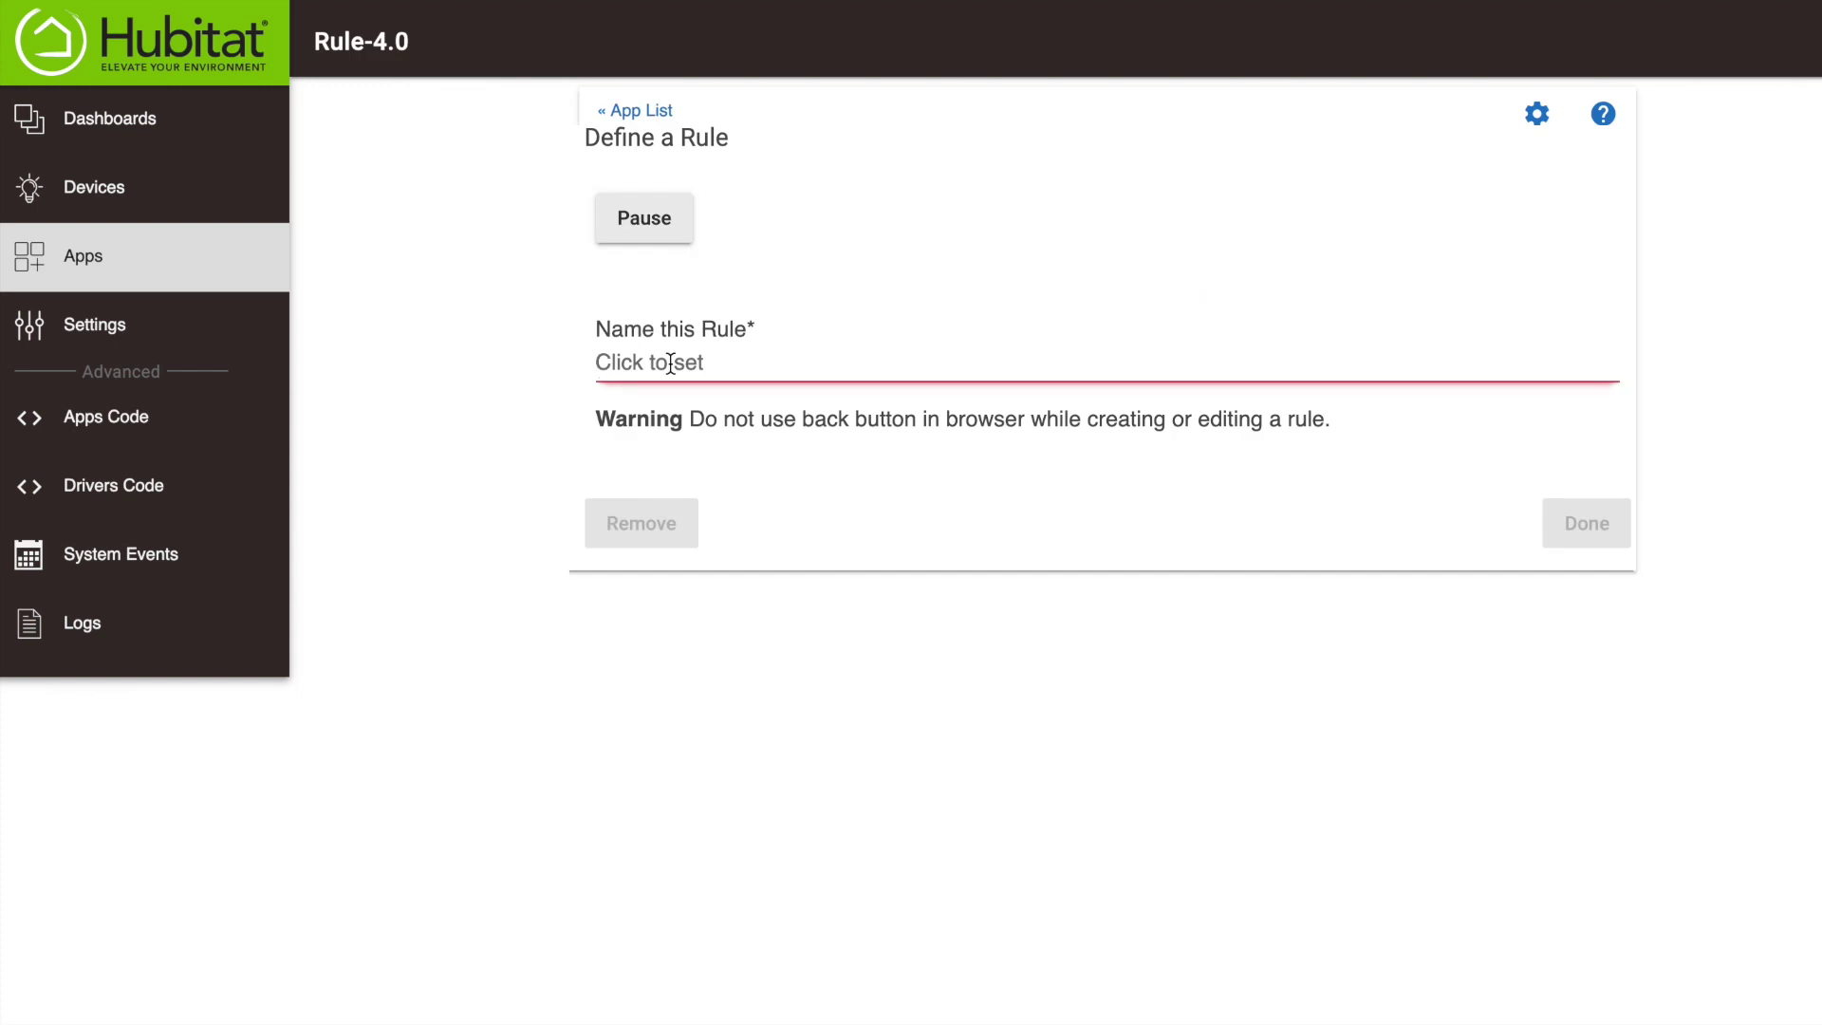
{"action": "type", "text": "Bedroom Fa"}
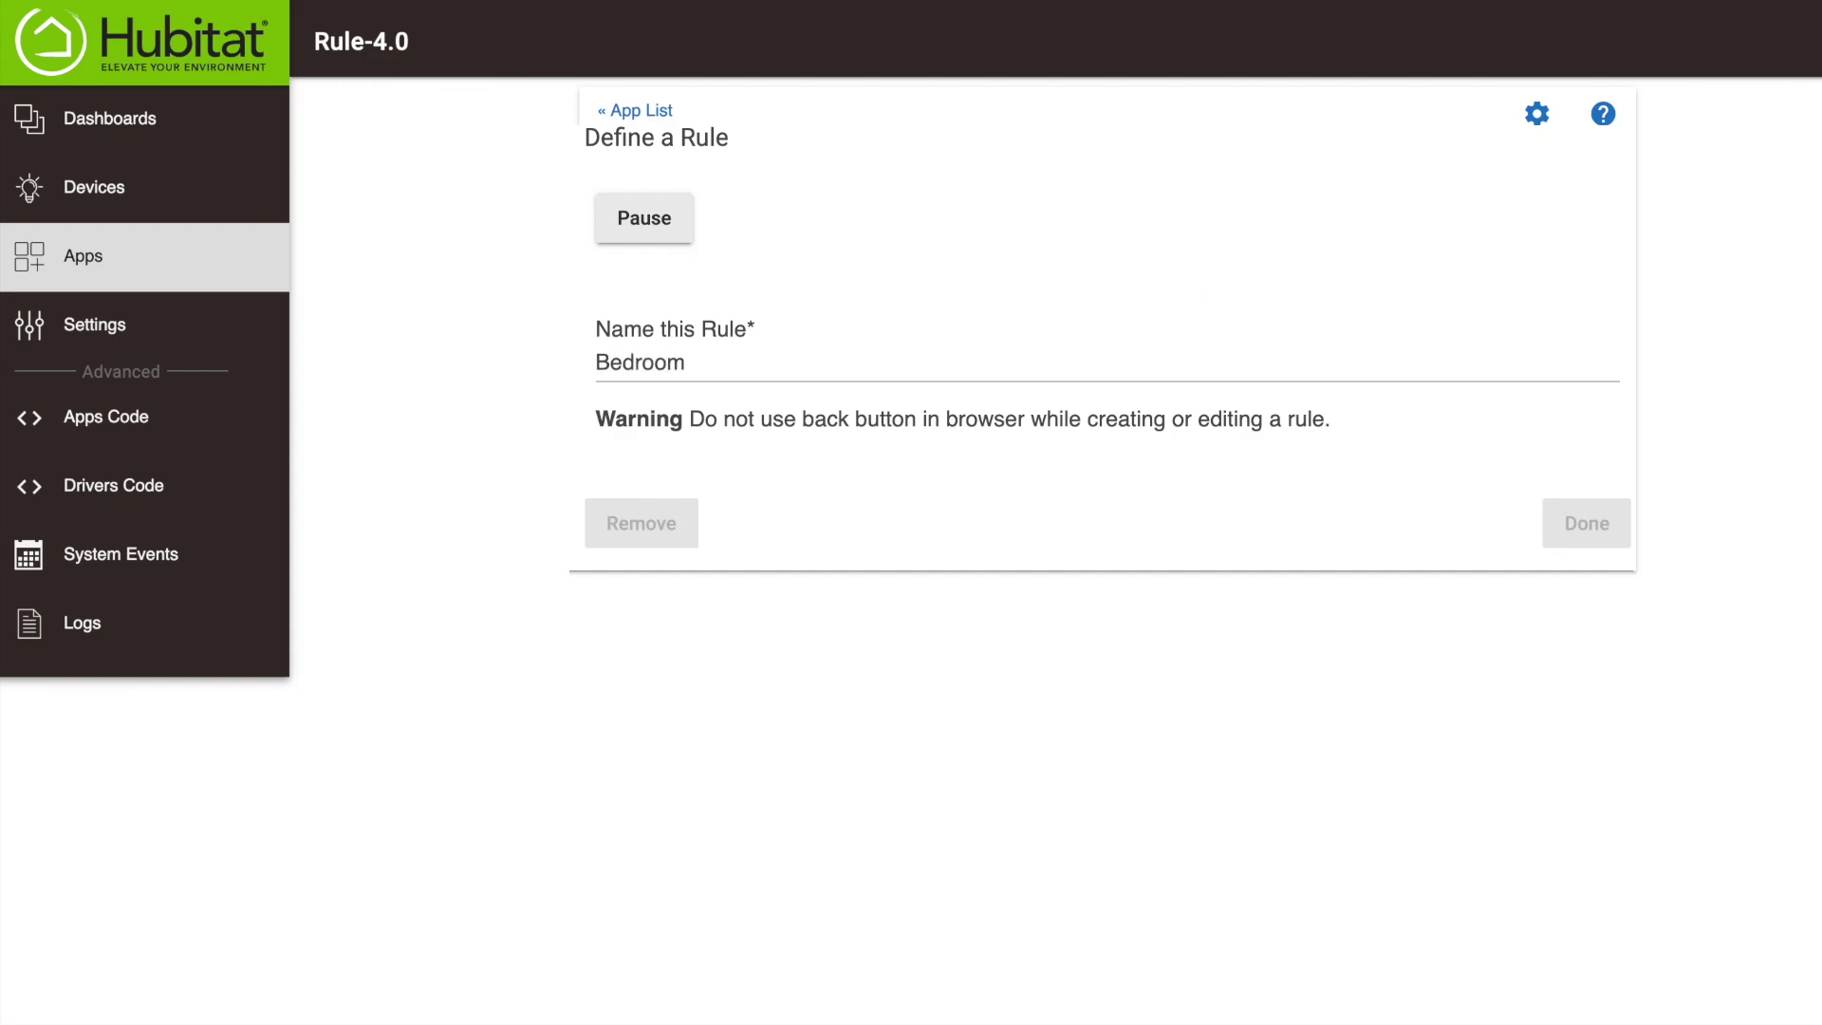
{"action": "type", "text": "n"}
{"action": "key", "text": "Tab"}
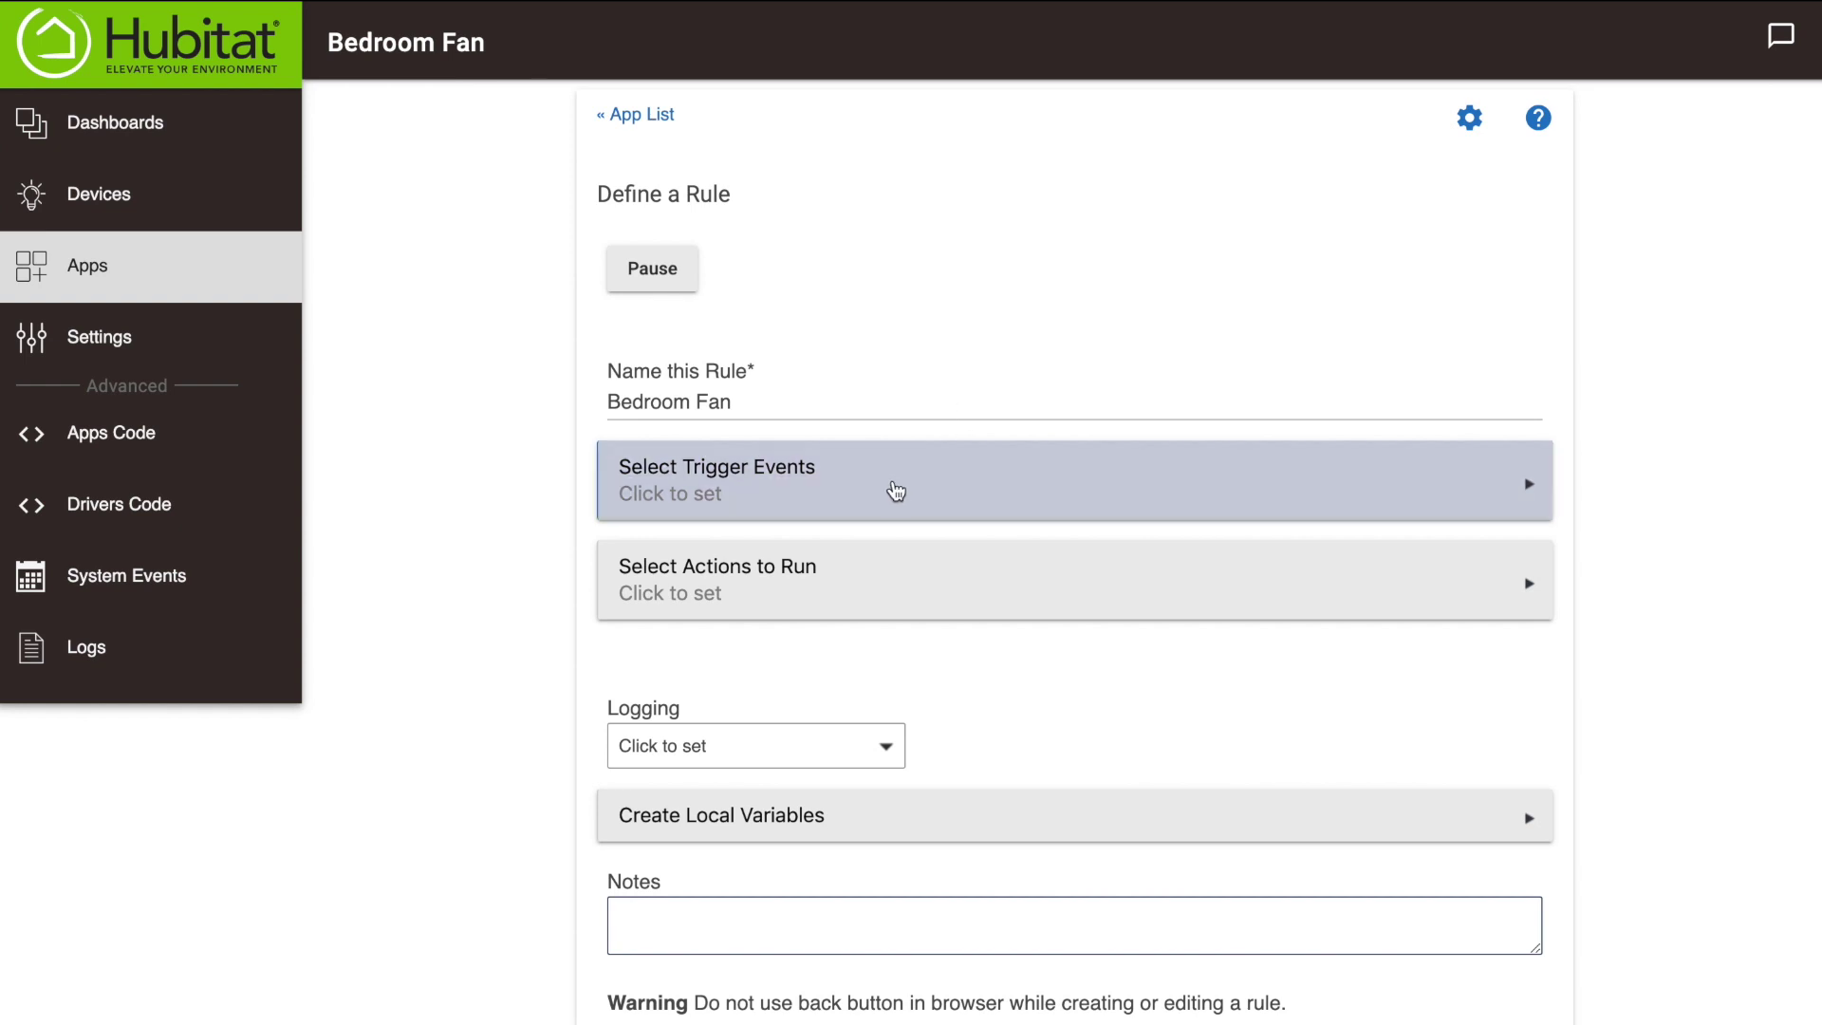
- Add a Certain Time trigger event set to a specific time of 9:00 PM
{"action": "left_click", "coordinate": [896, 490]}
{"action": "left_click", "coordinate": [753, 322]}
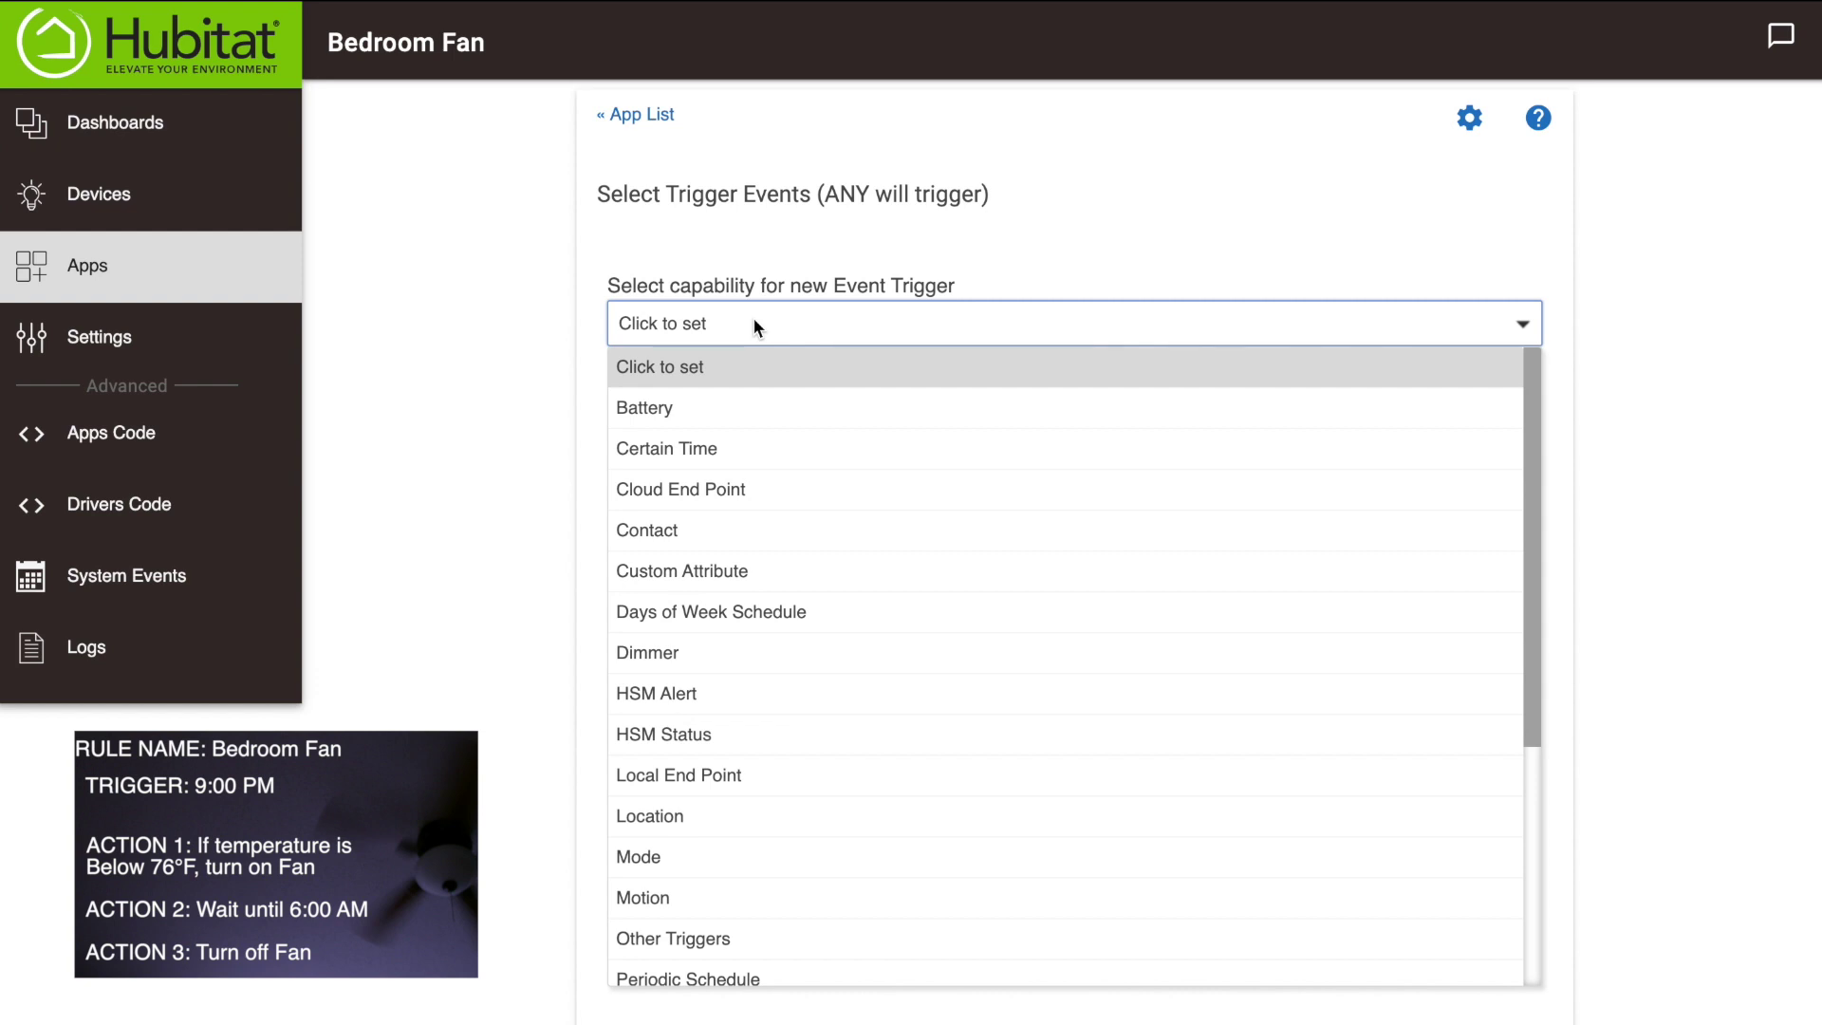
{"action": "left_click", "coordinate": [721, 454]}
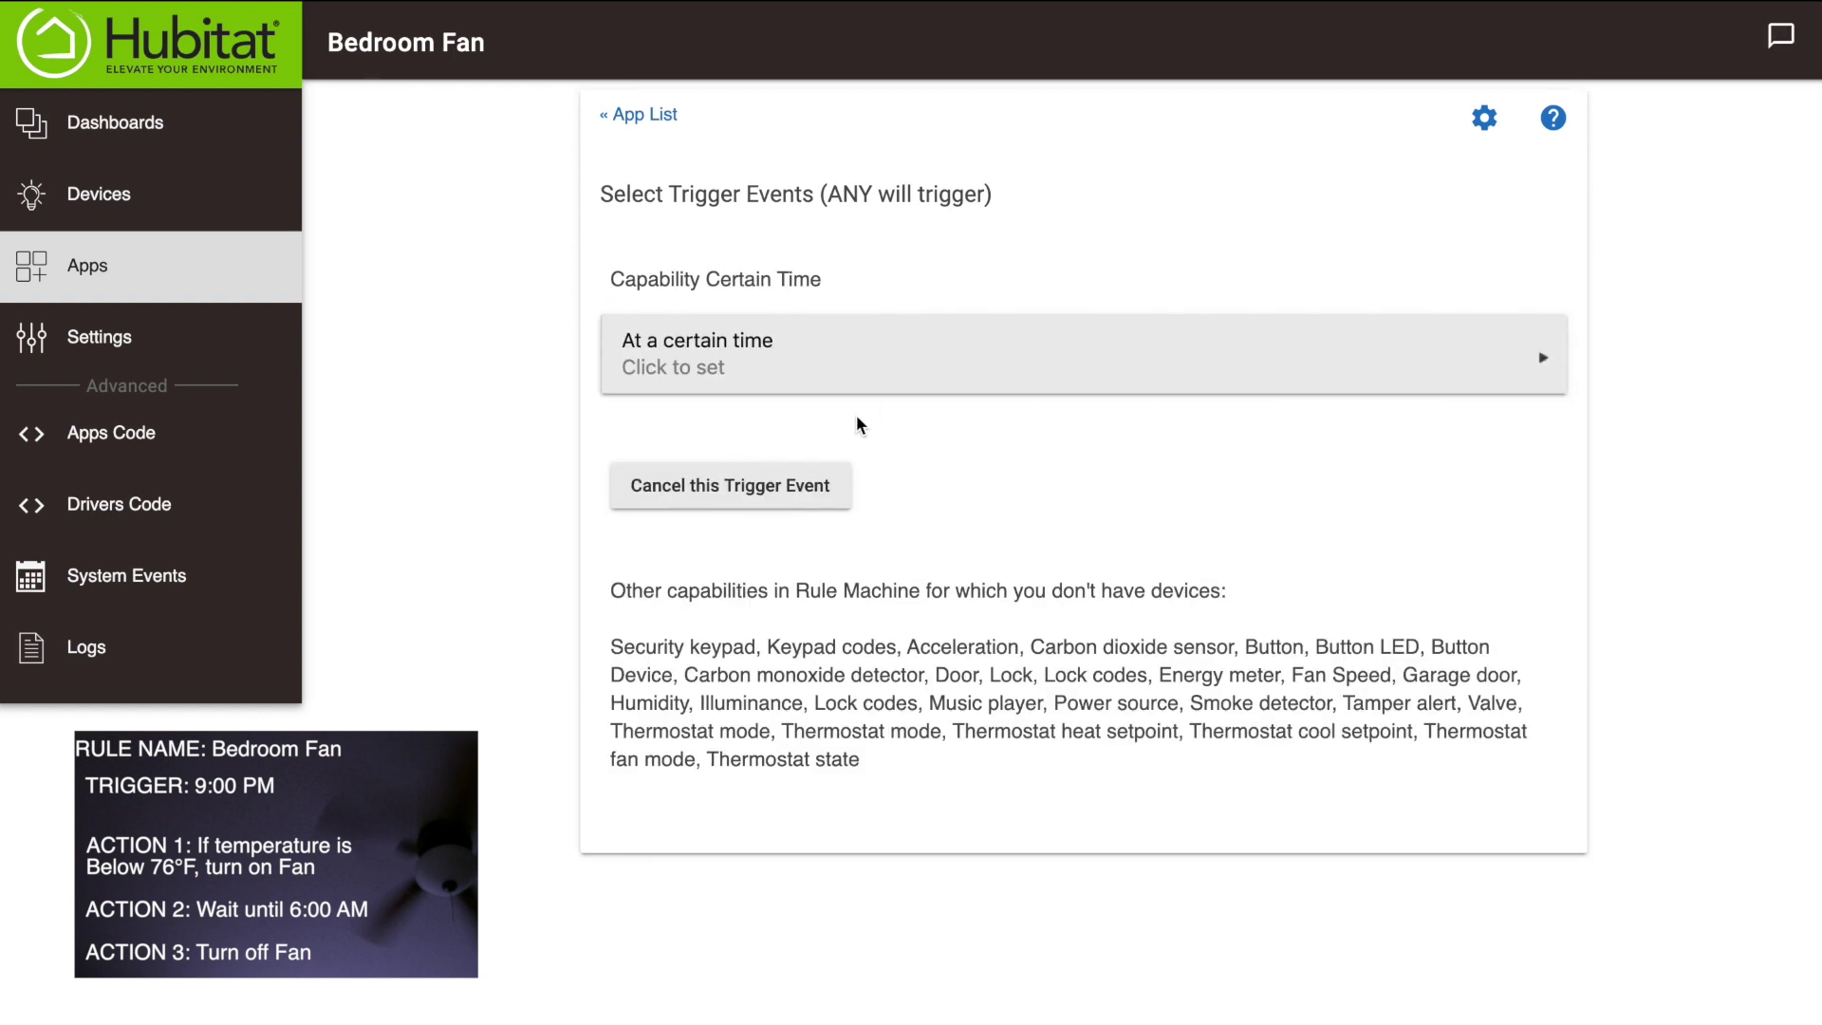
{"action": "left_click", "coordinate": [771, 382]}
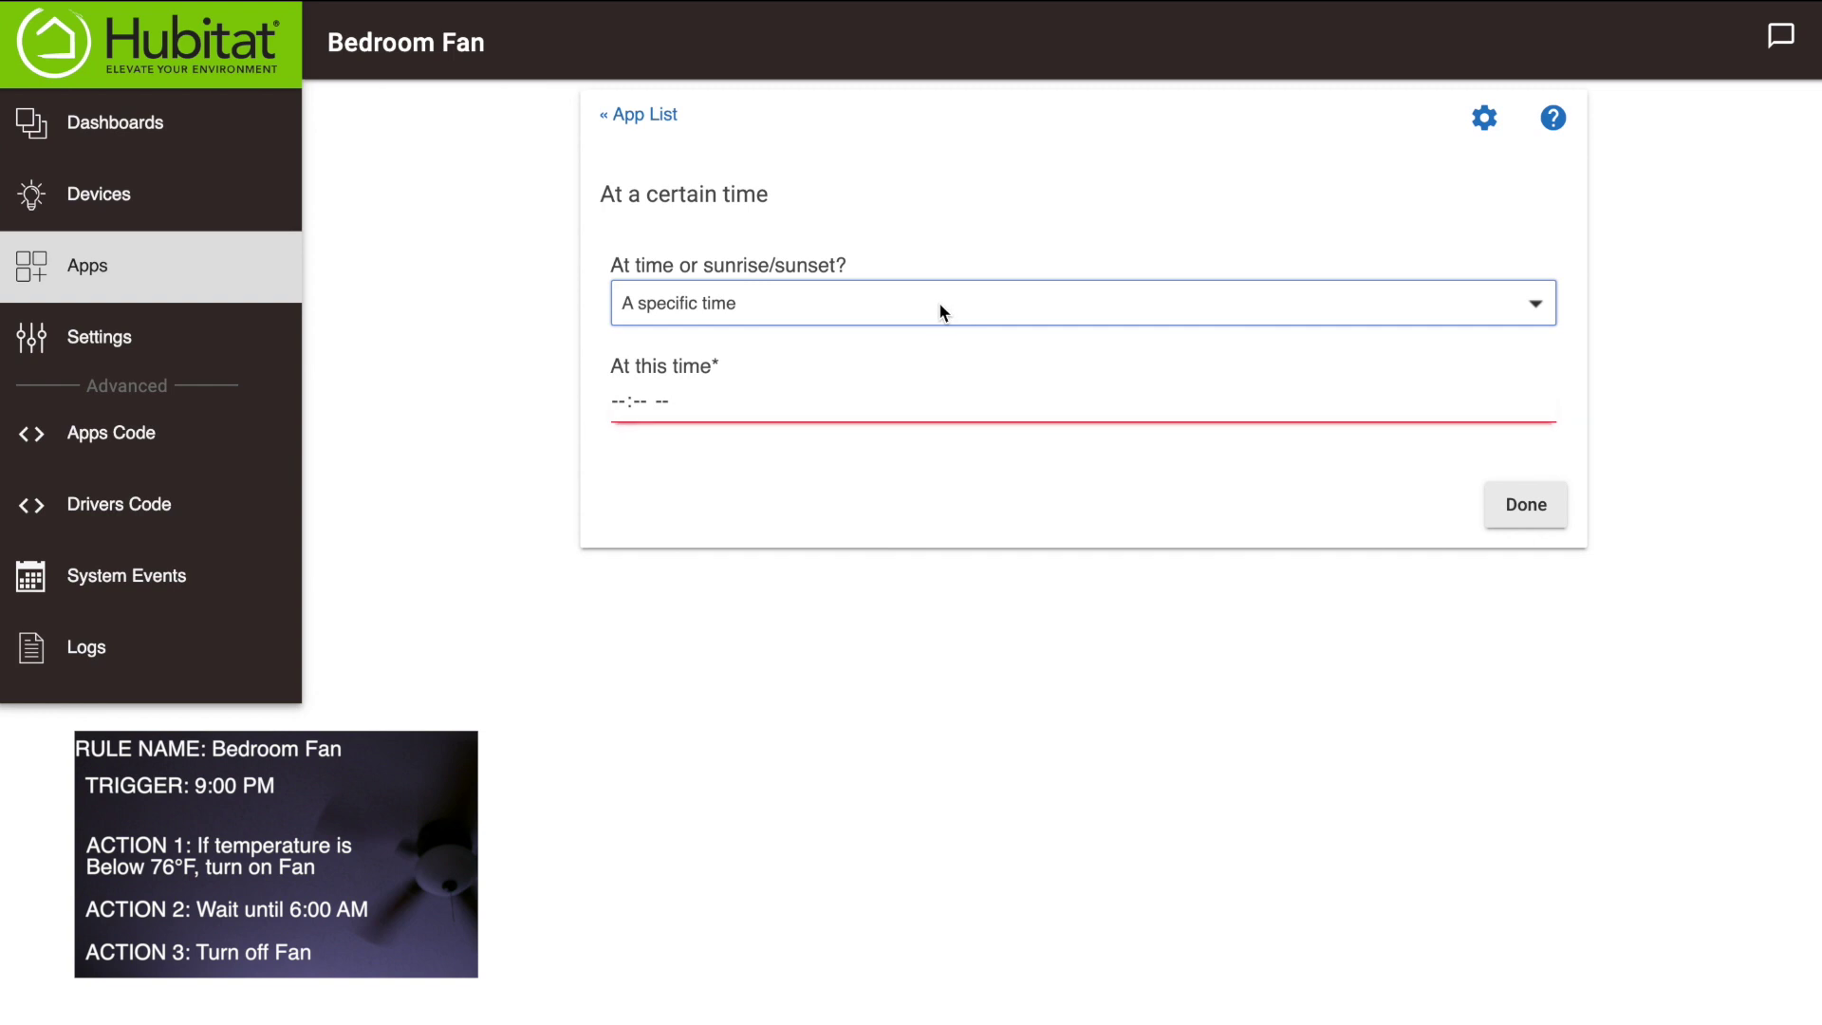
{"action": "left_click", "coordinate": [937, 302]}
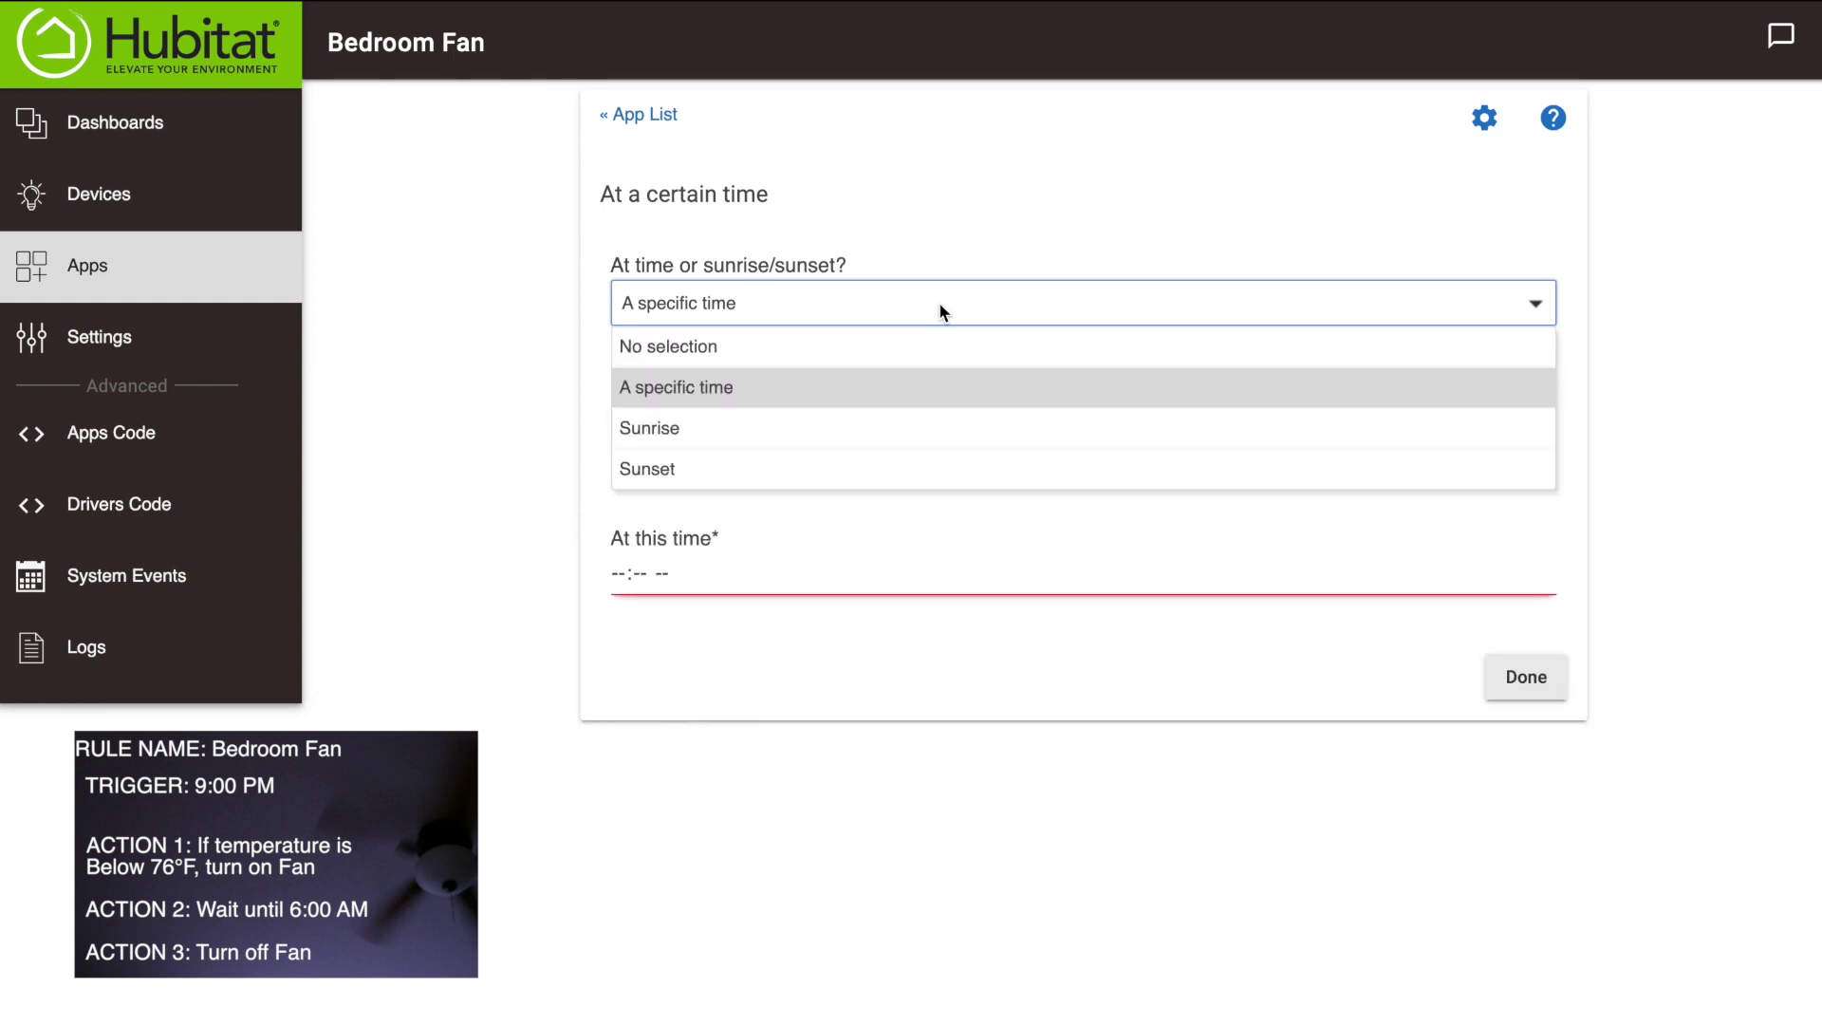
{"action": "left_click", "coordinate": [939, 311]}
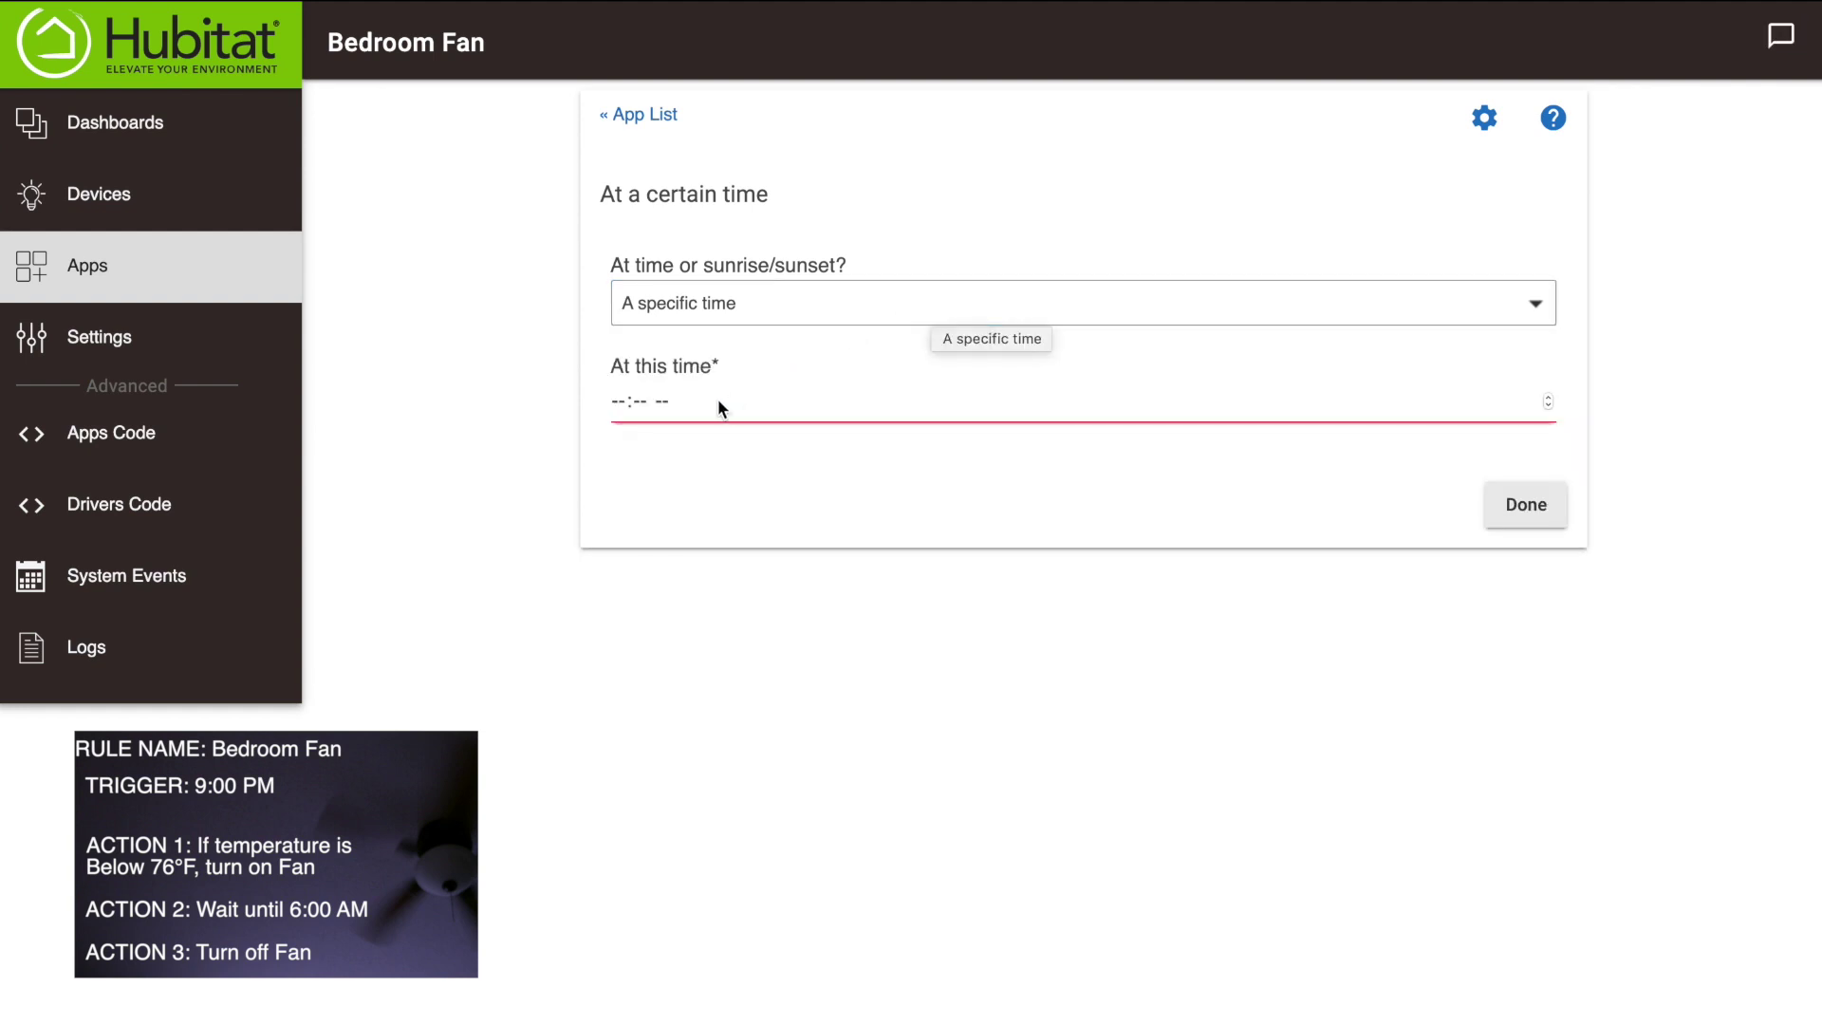
{"action": "left_click", "coordinate": [621, 403]}
{"action": "type", "text": "900p"}
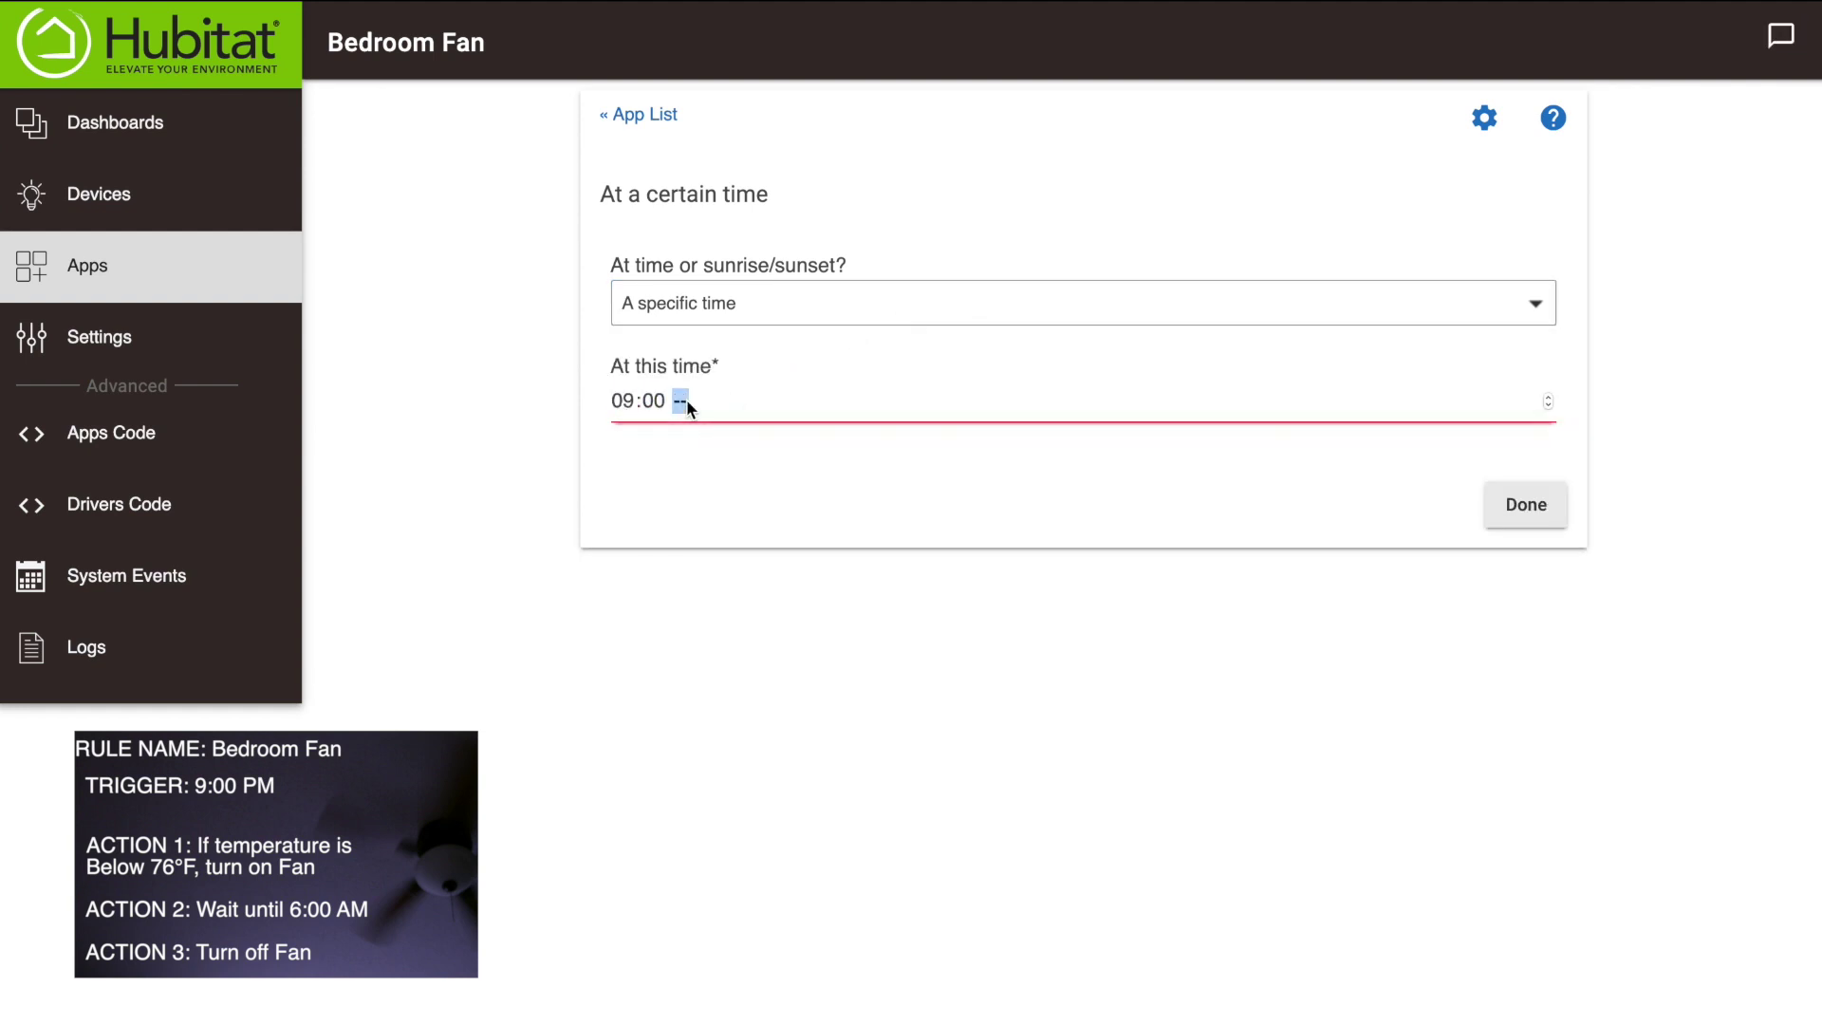
{"action": "left_click", "coordinate": [1534, 504]}
{"action": "left_click", "coordinate": [1222, 487]}
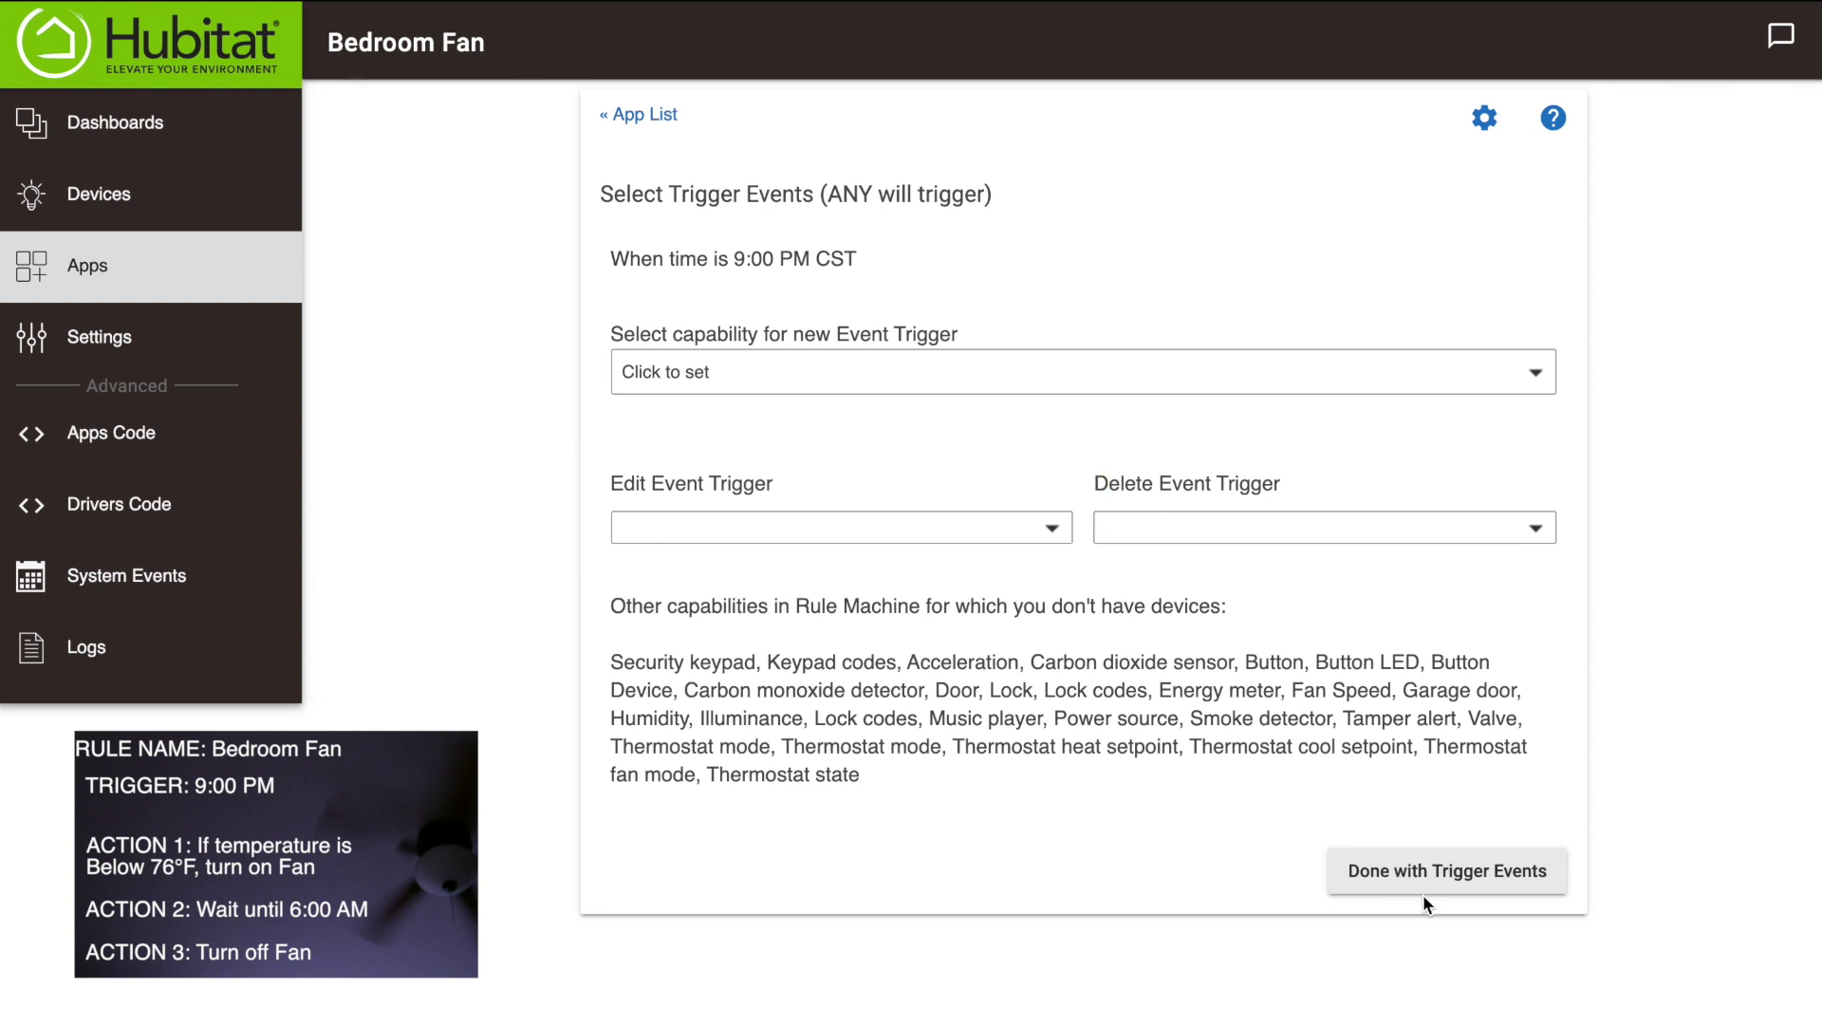
- Add a Control Switches 'Turn switches on' action for the Bedroom Fan switch
{"action": "left_click", "coordinate": [1414, 874]}
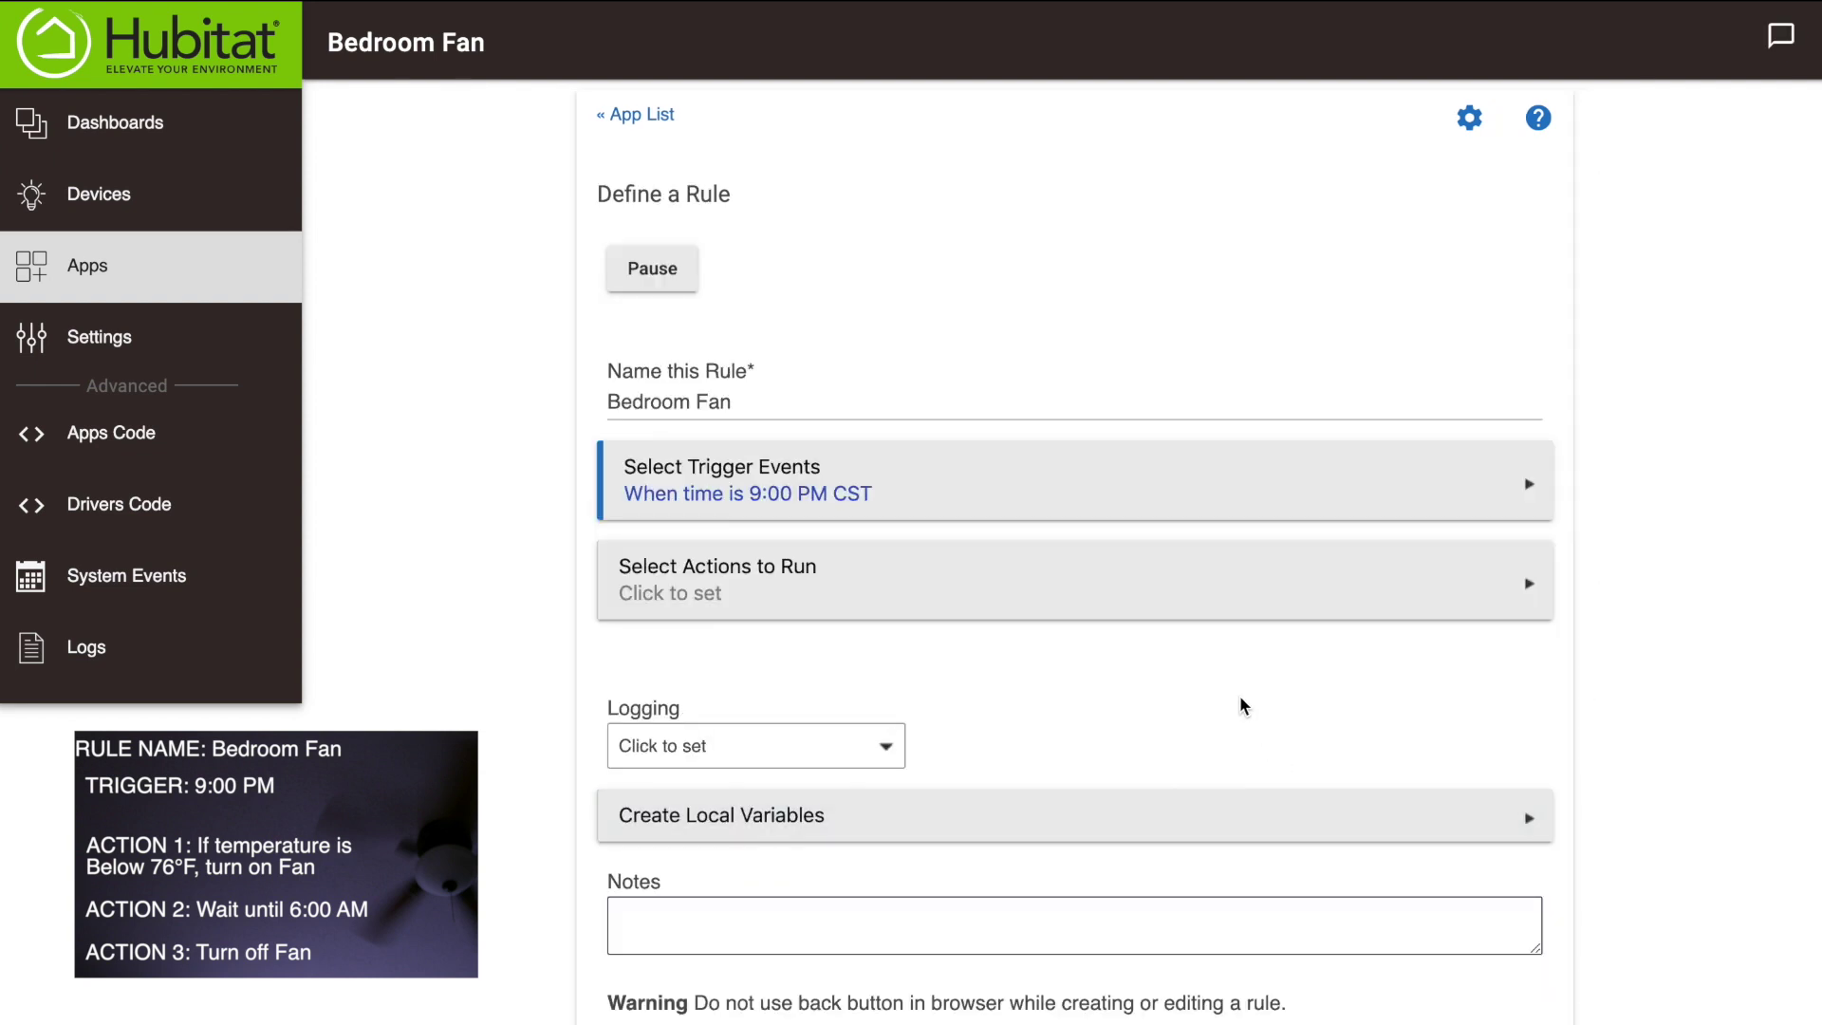
{"action": "left_click", "coordinate": [767, 596]}
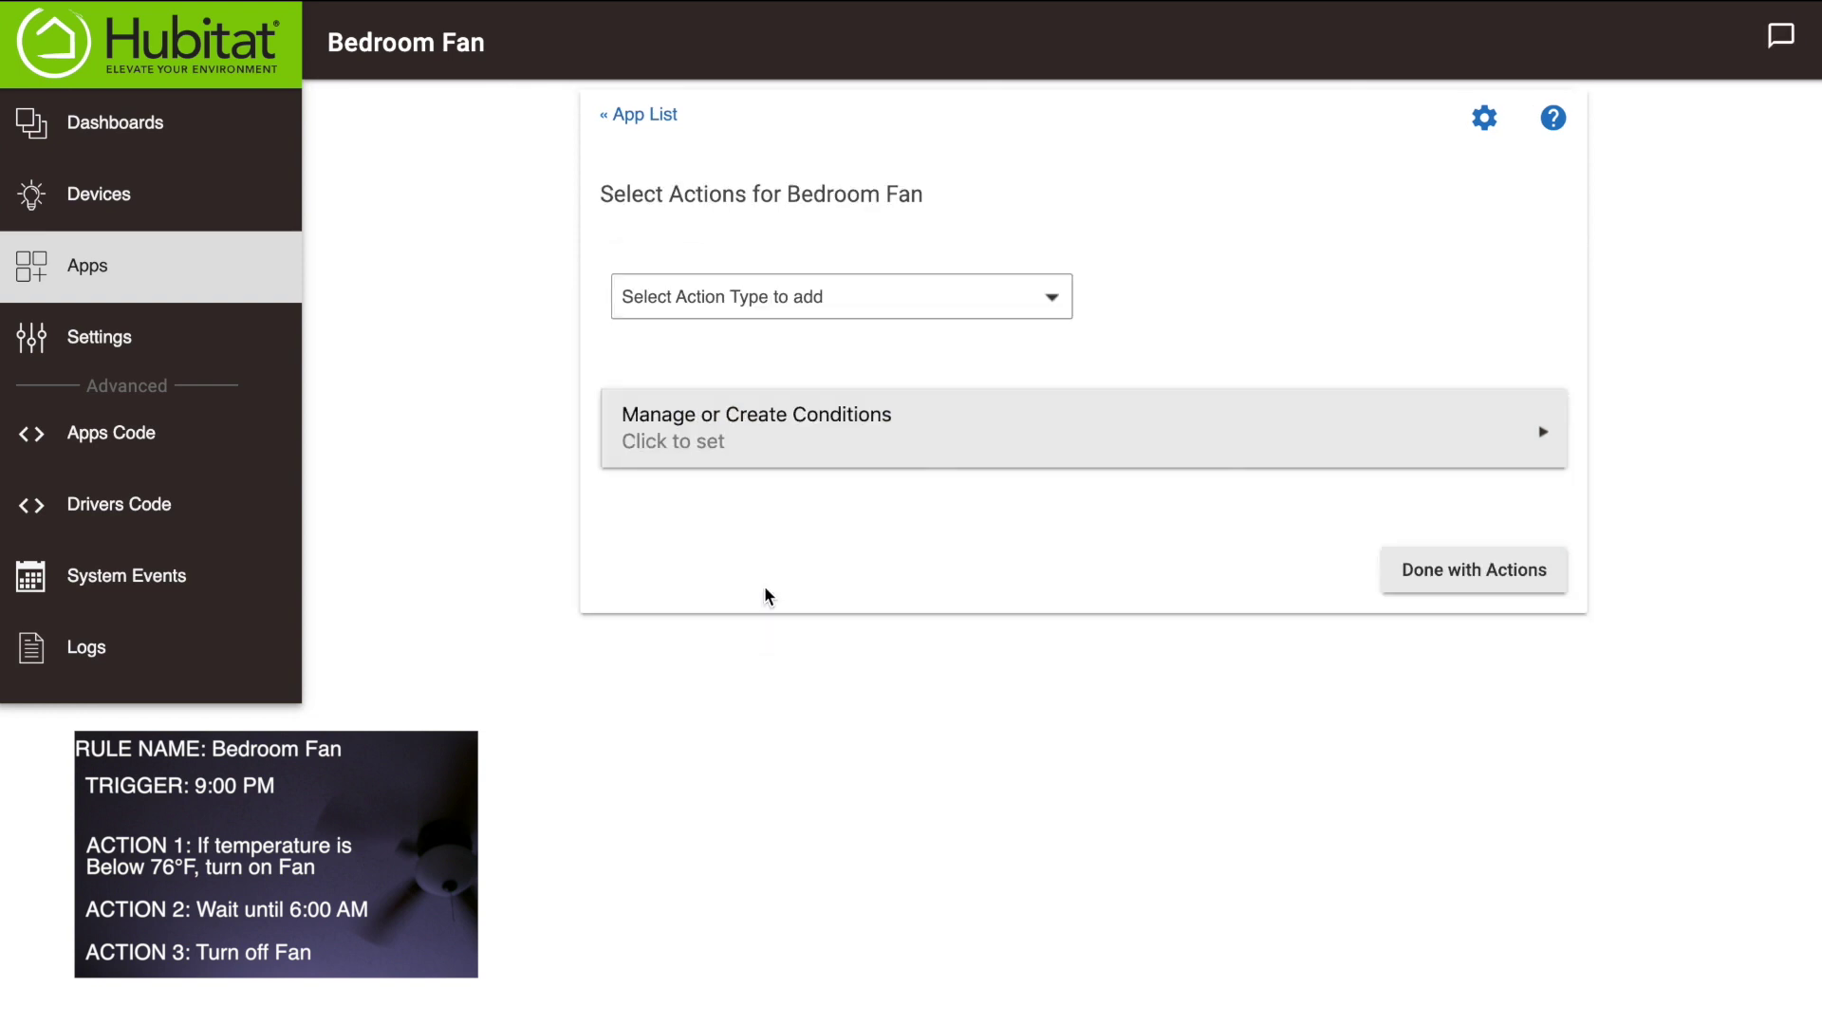
{"action": "left_click", "coordinate": [873, 299]}
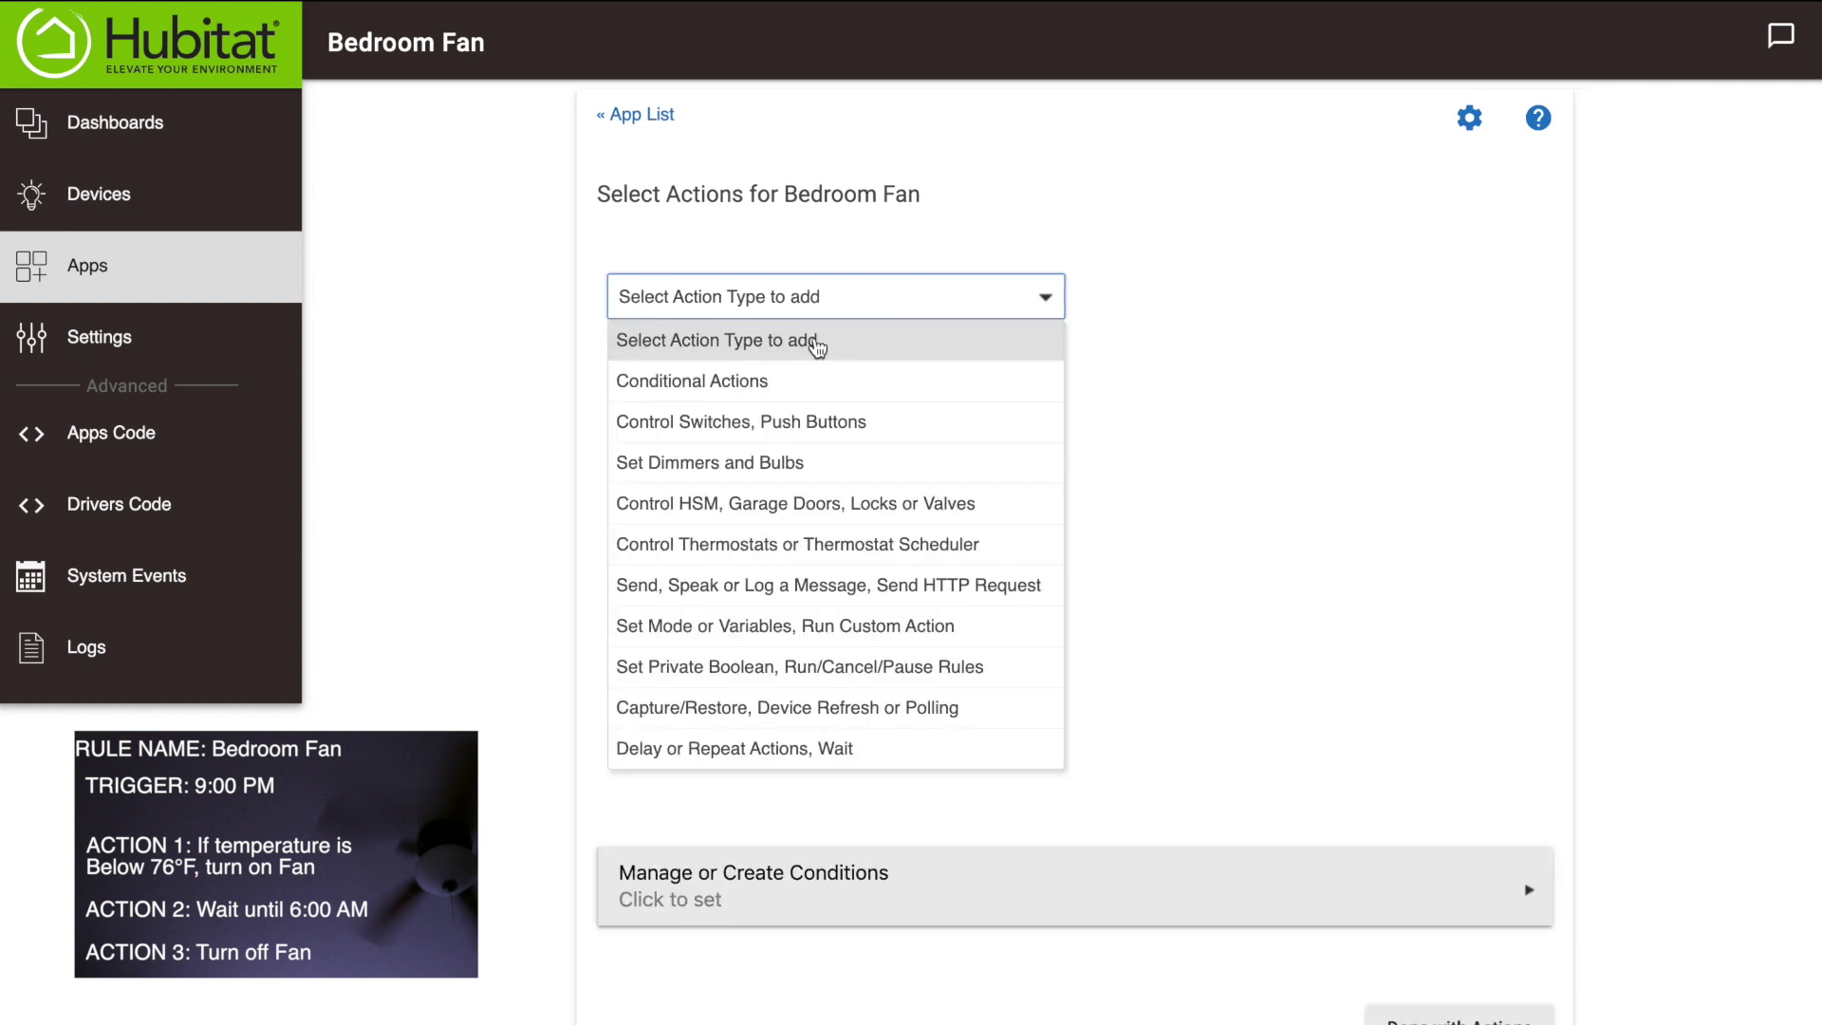
{"action": "left_click", "coordinate": [745, 427]}
{"action": "left_click", "coordinate": [1247, 305]}
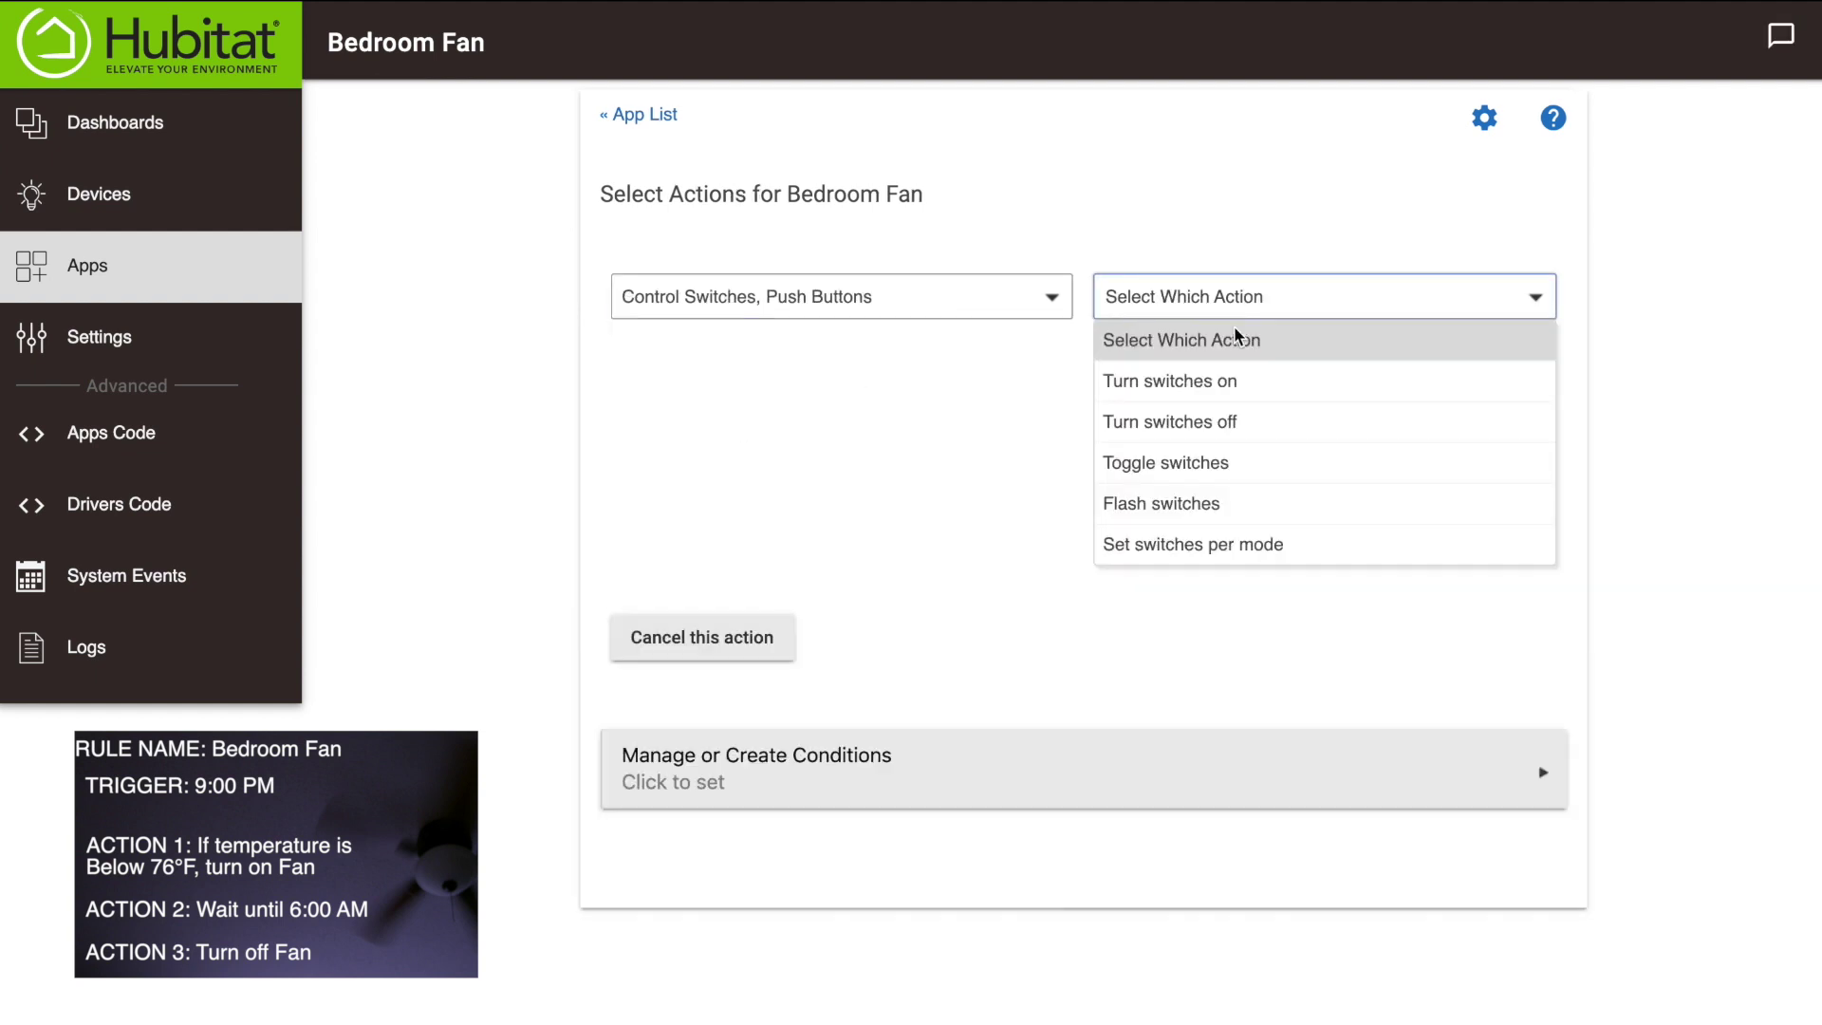
{"action": "left_click", "coordinate": [1215, 389]}
{"action": "left_click", "coordinate": [714, 399]}
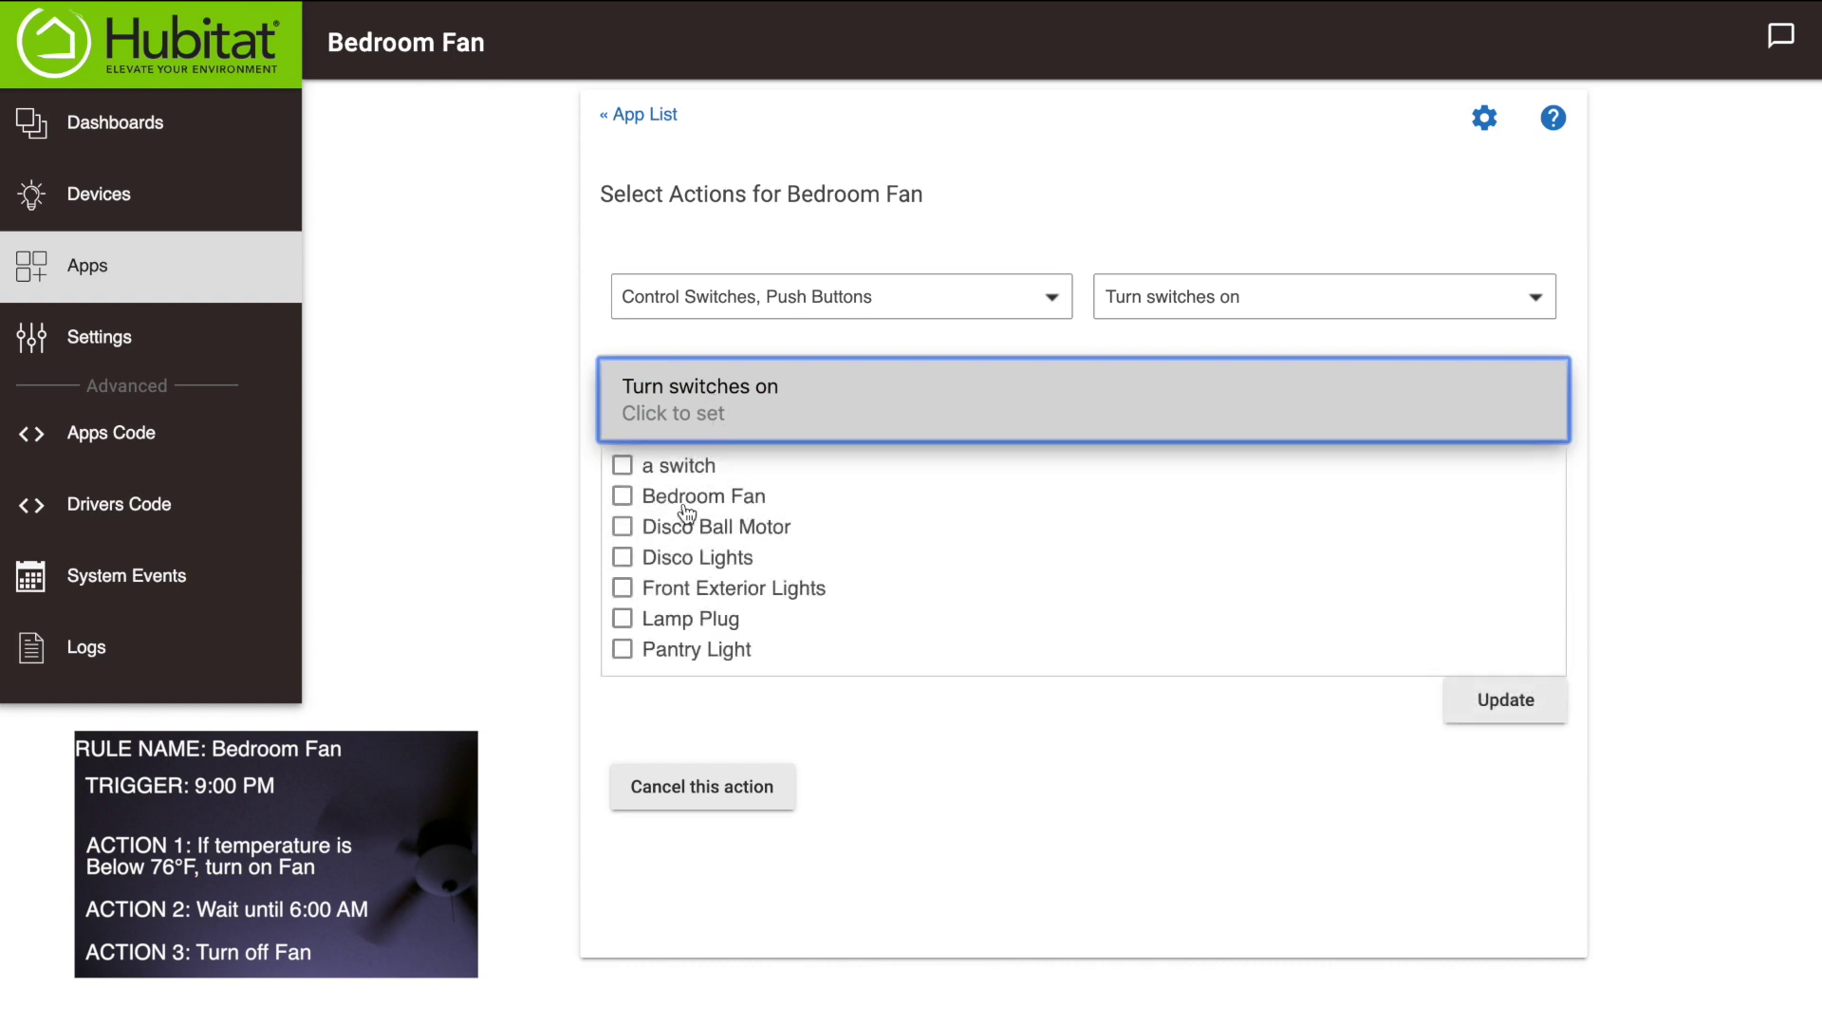
{"action": "left_click", "coordinate": [624, 500]}
{"action": "left_click", "coordinate": [1503, 701]}
{"action": "left_click", "coordinate": [1188, 560]}
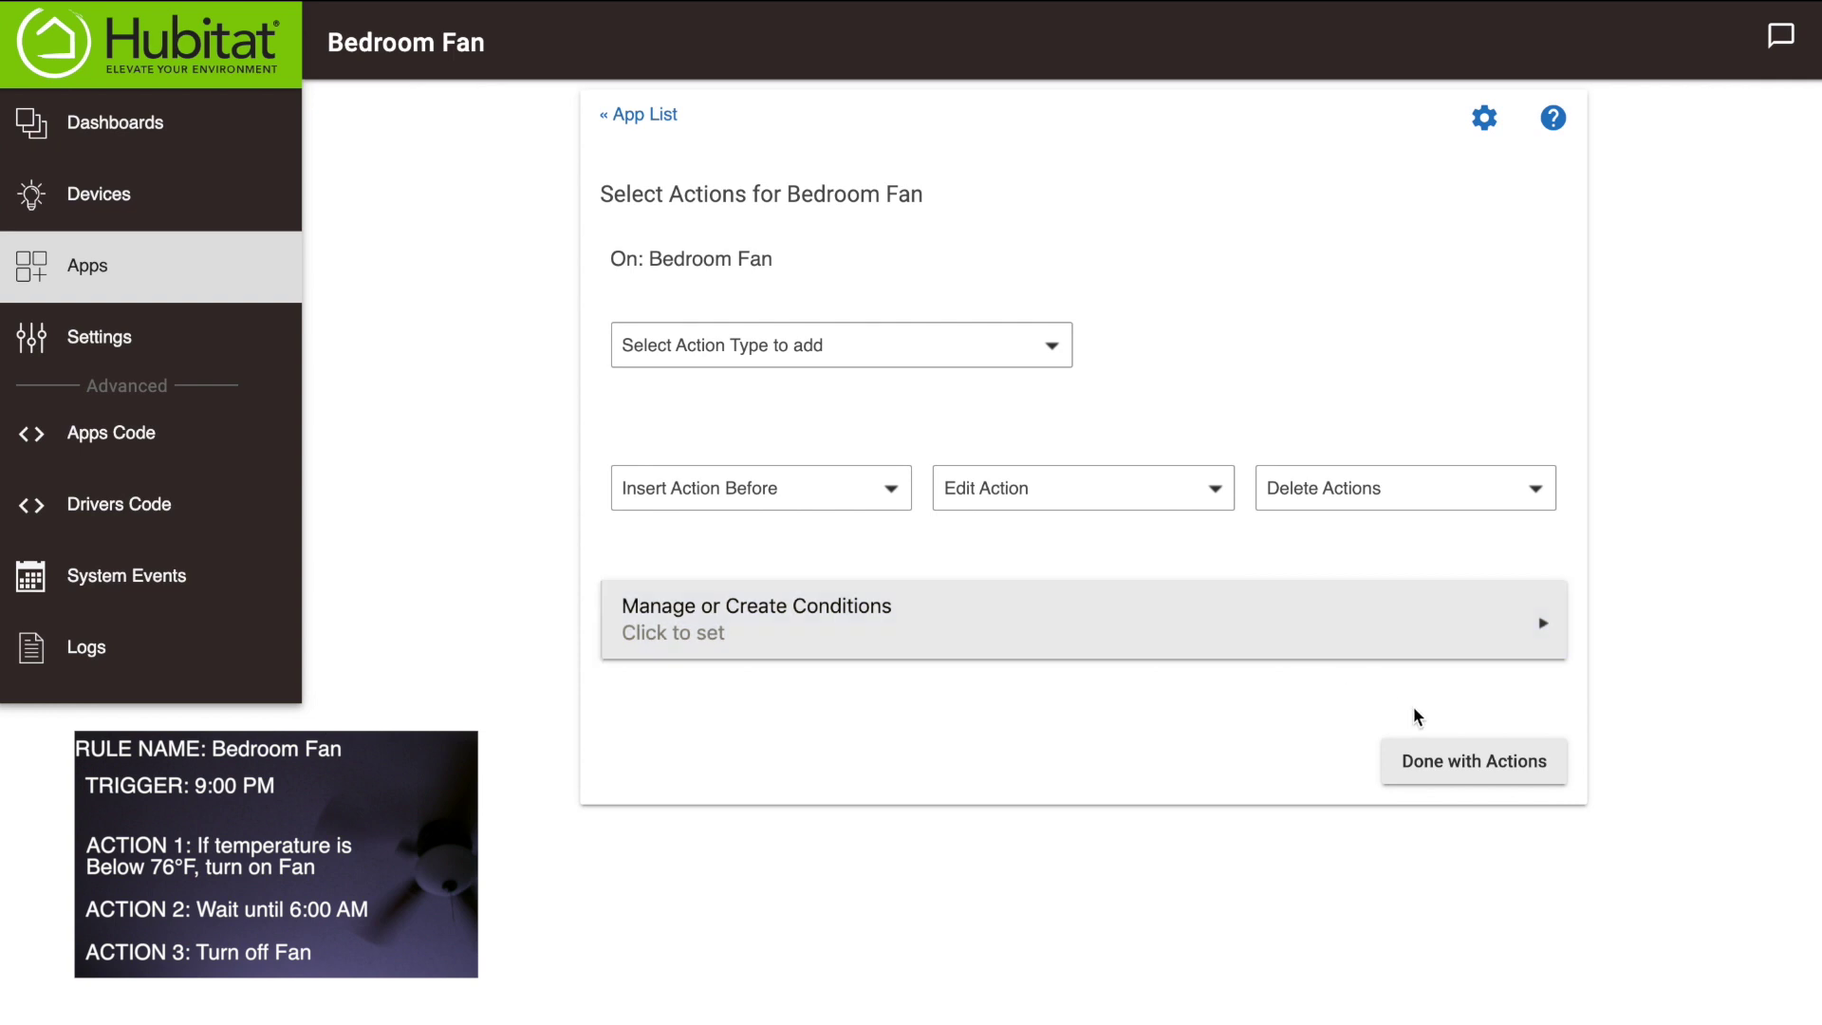
{"action": "left_click", "coordinate": [1474, 767]}
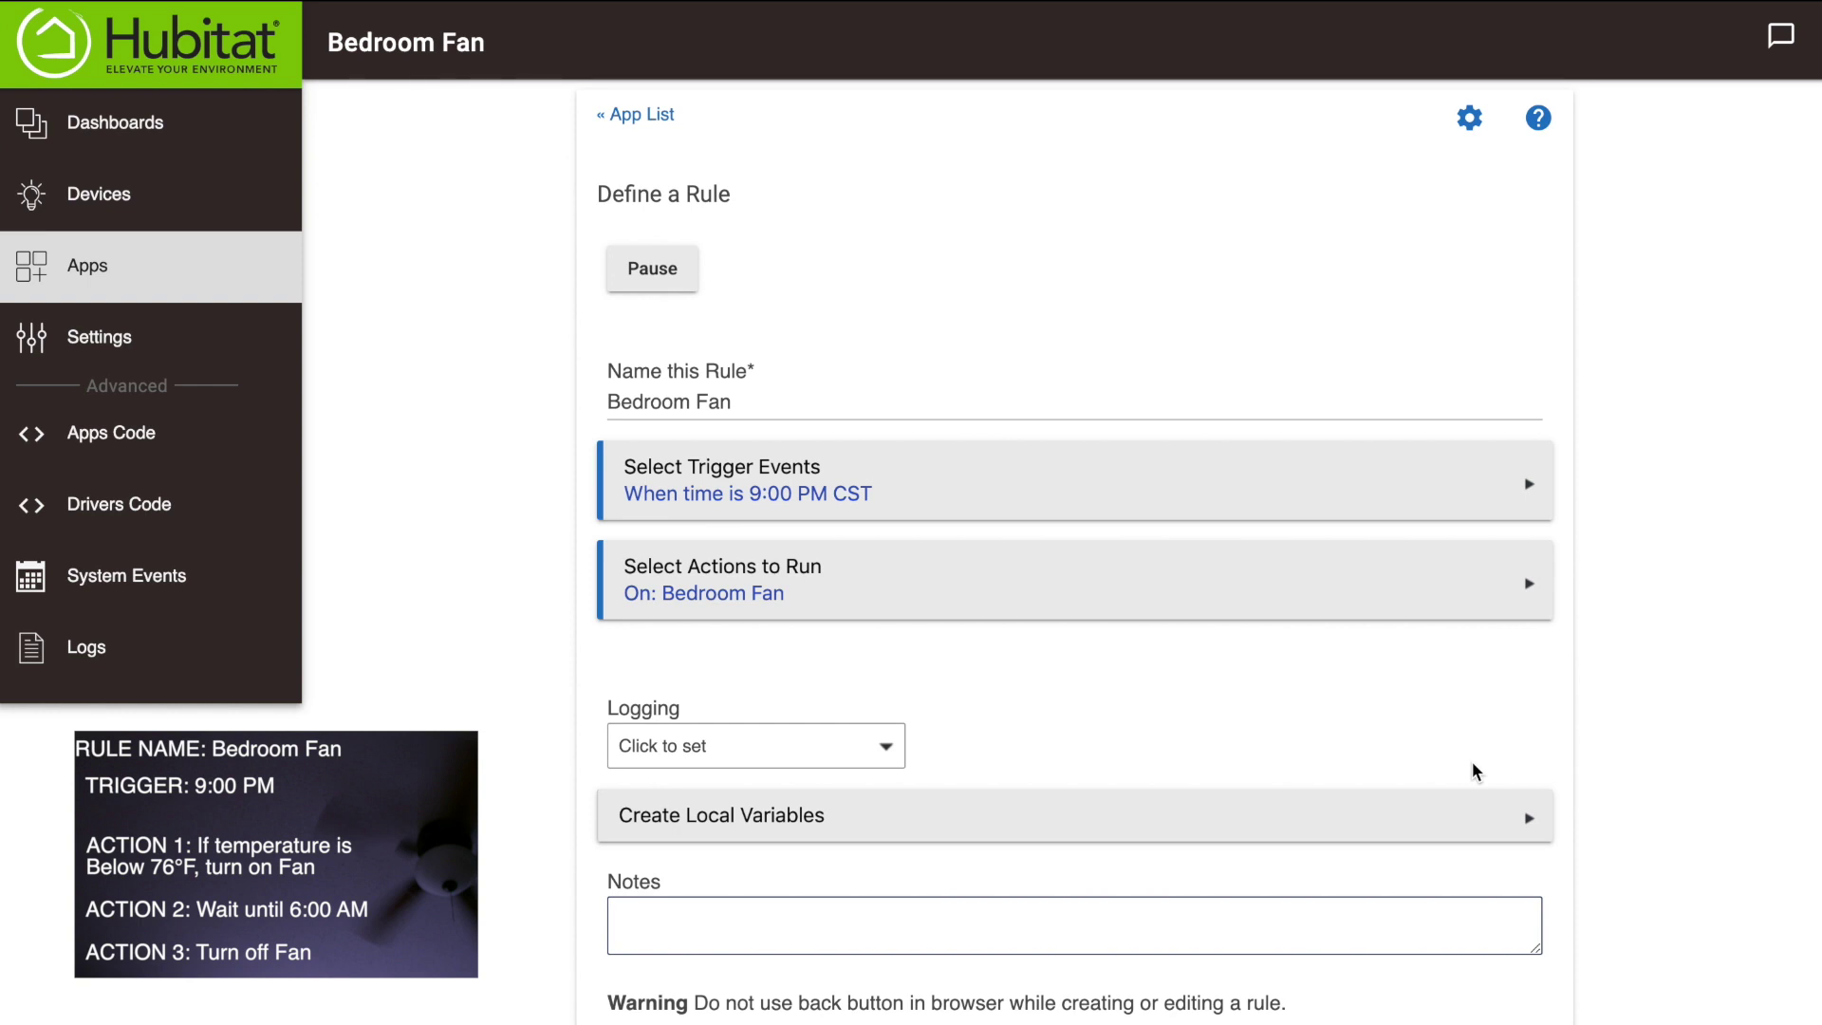
- Delete the existing 'On: Bedroom Fan' action from the rule
{"action": "left_click", "coordinate": [1186, 600]}
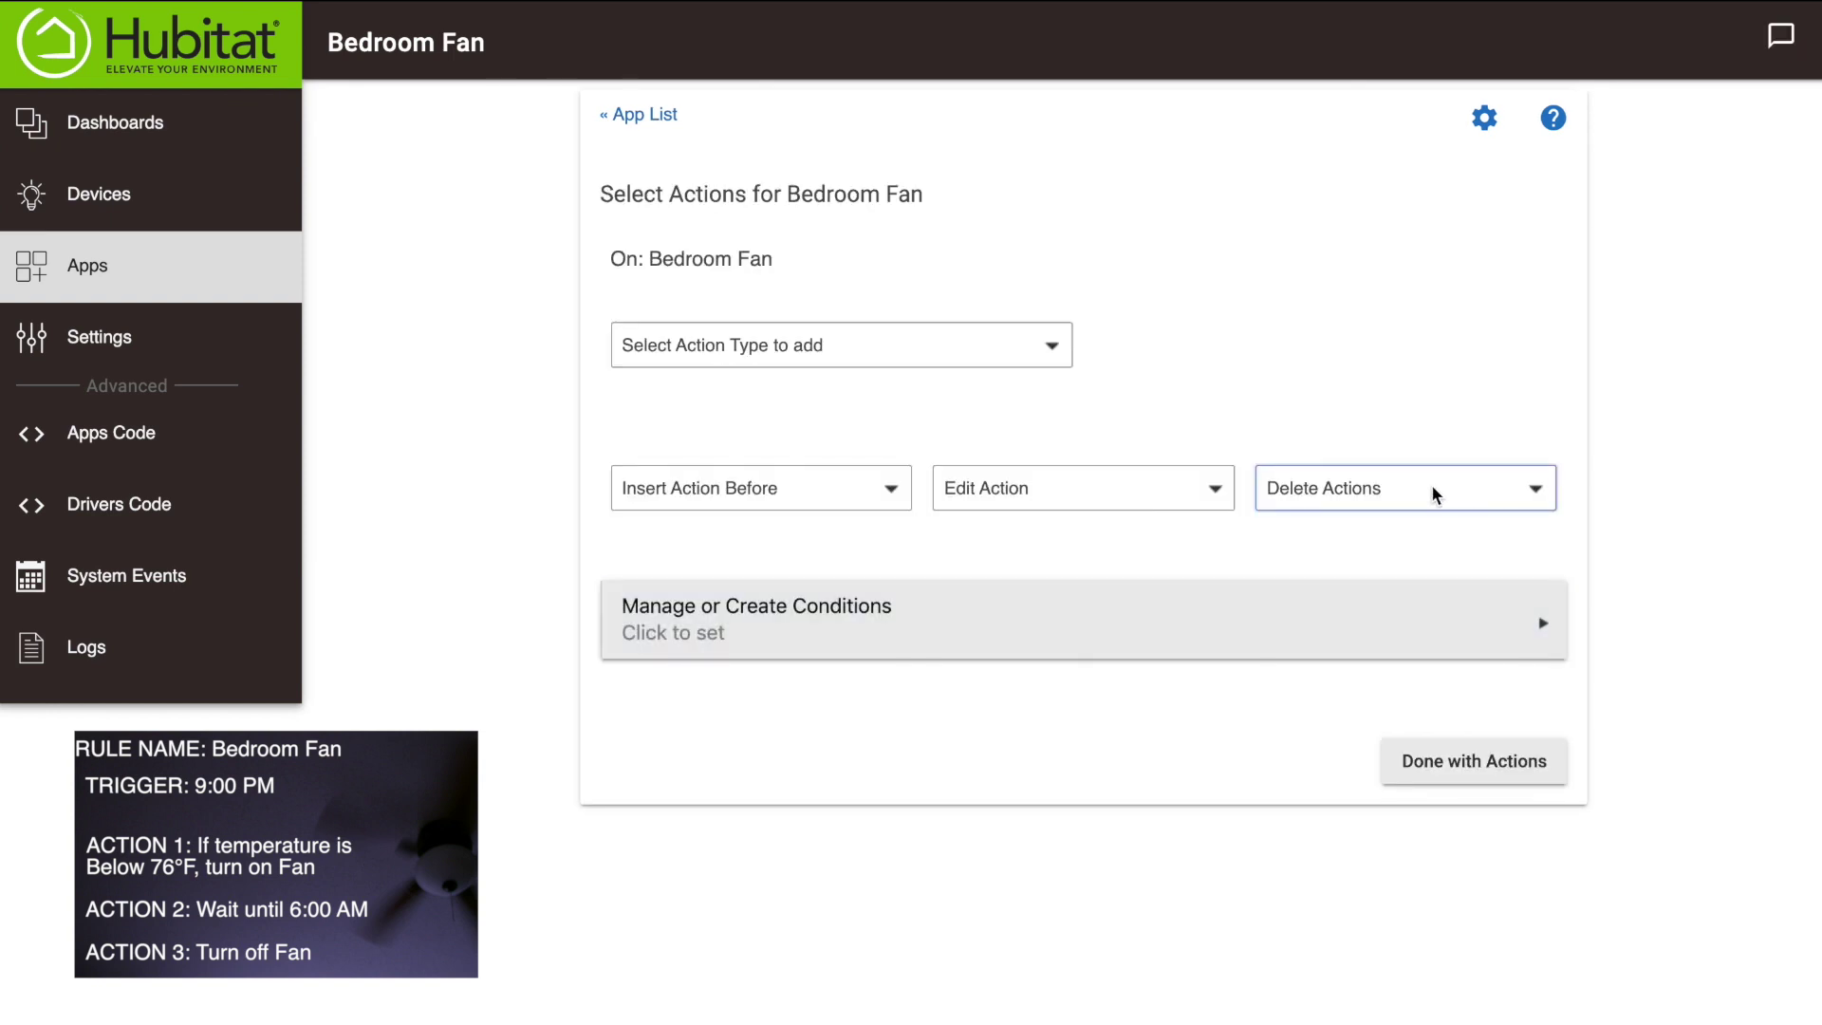
{"action": "left_click", "coordinate": [1433, 491]}
{"action": "left_click", "coordinate": [1266, 536]}
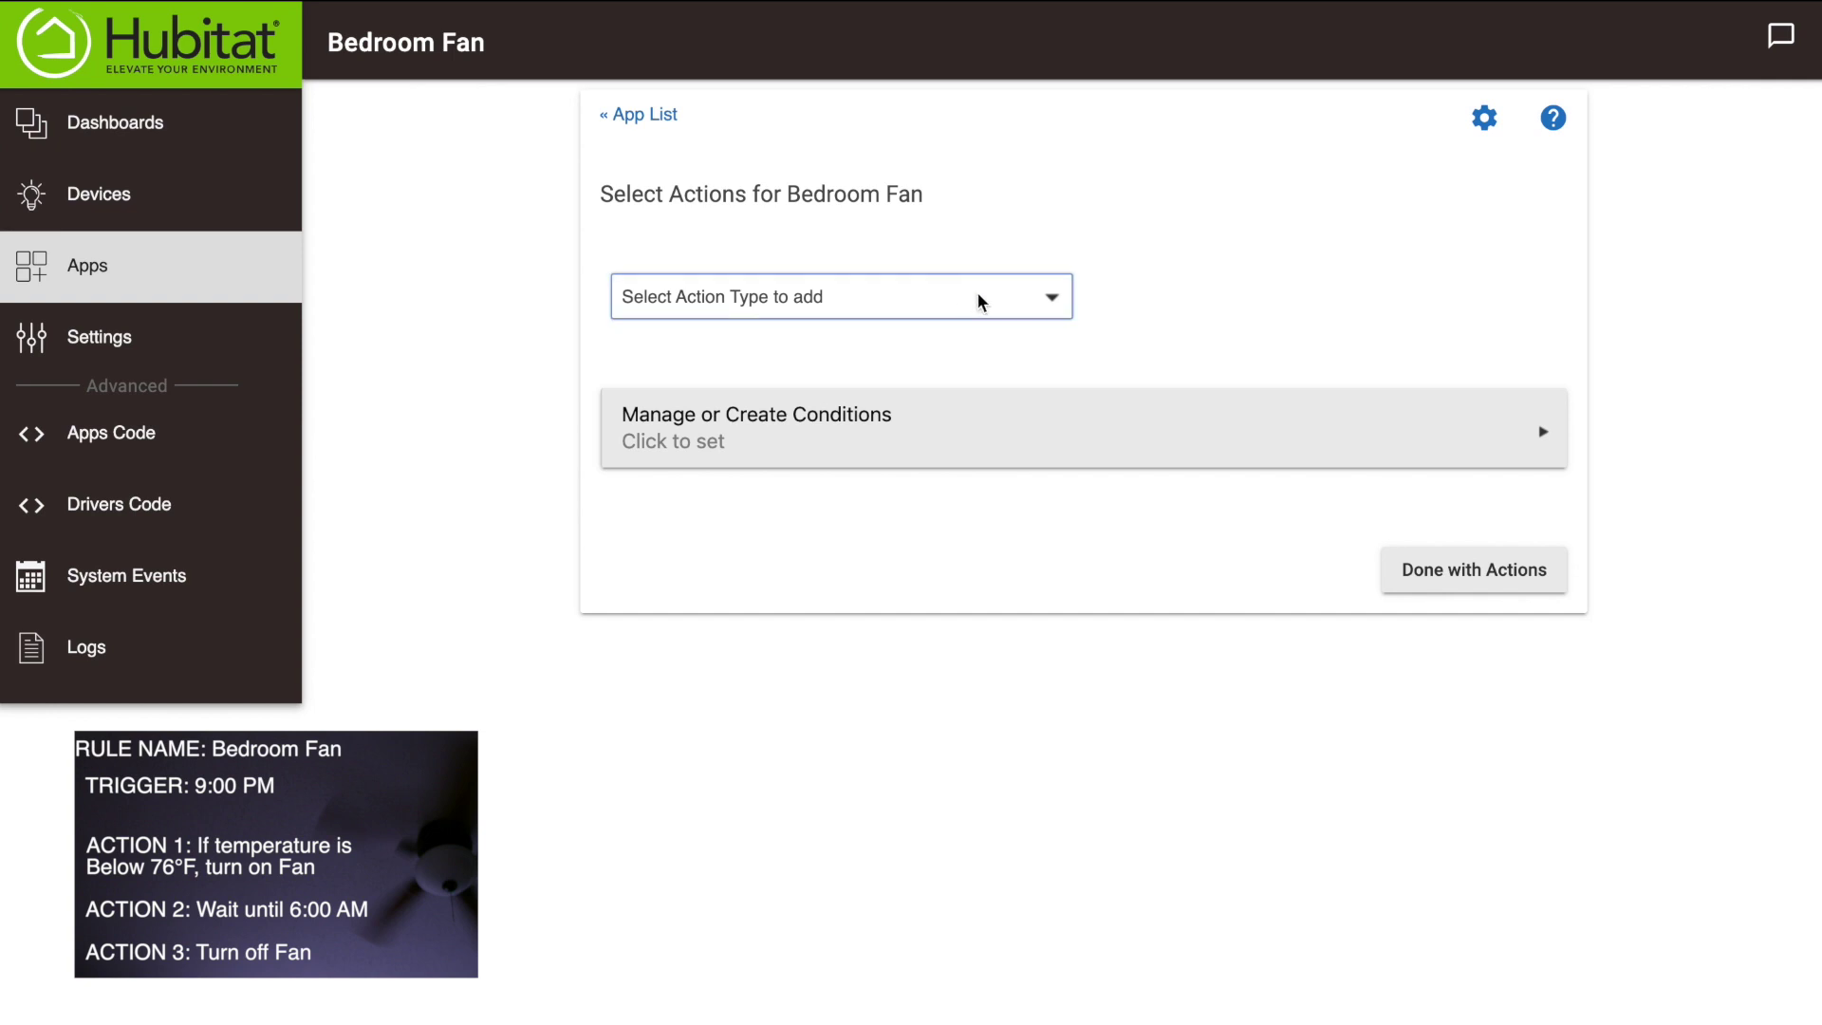
- Begin a new Conditional Actions action of type Simple Conditional Action
{"action": "left_click", "coordinate": [1011, 301]}
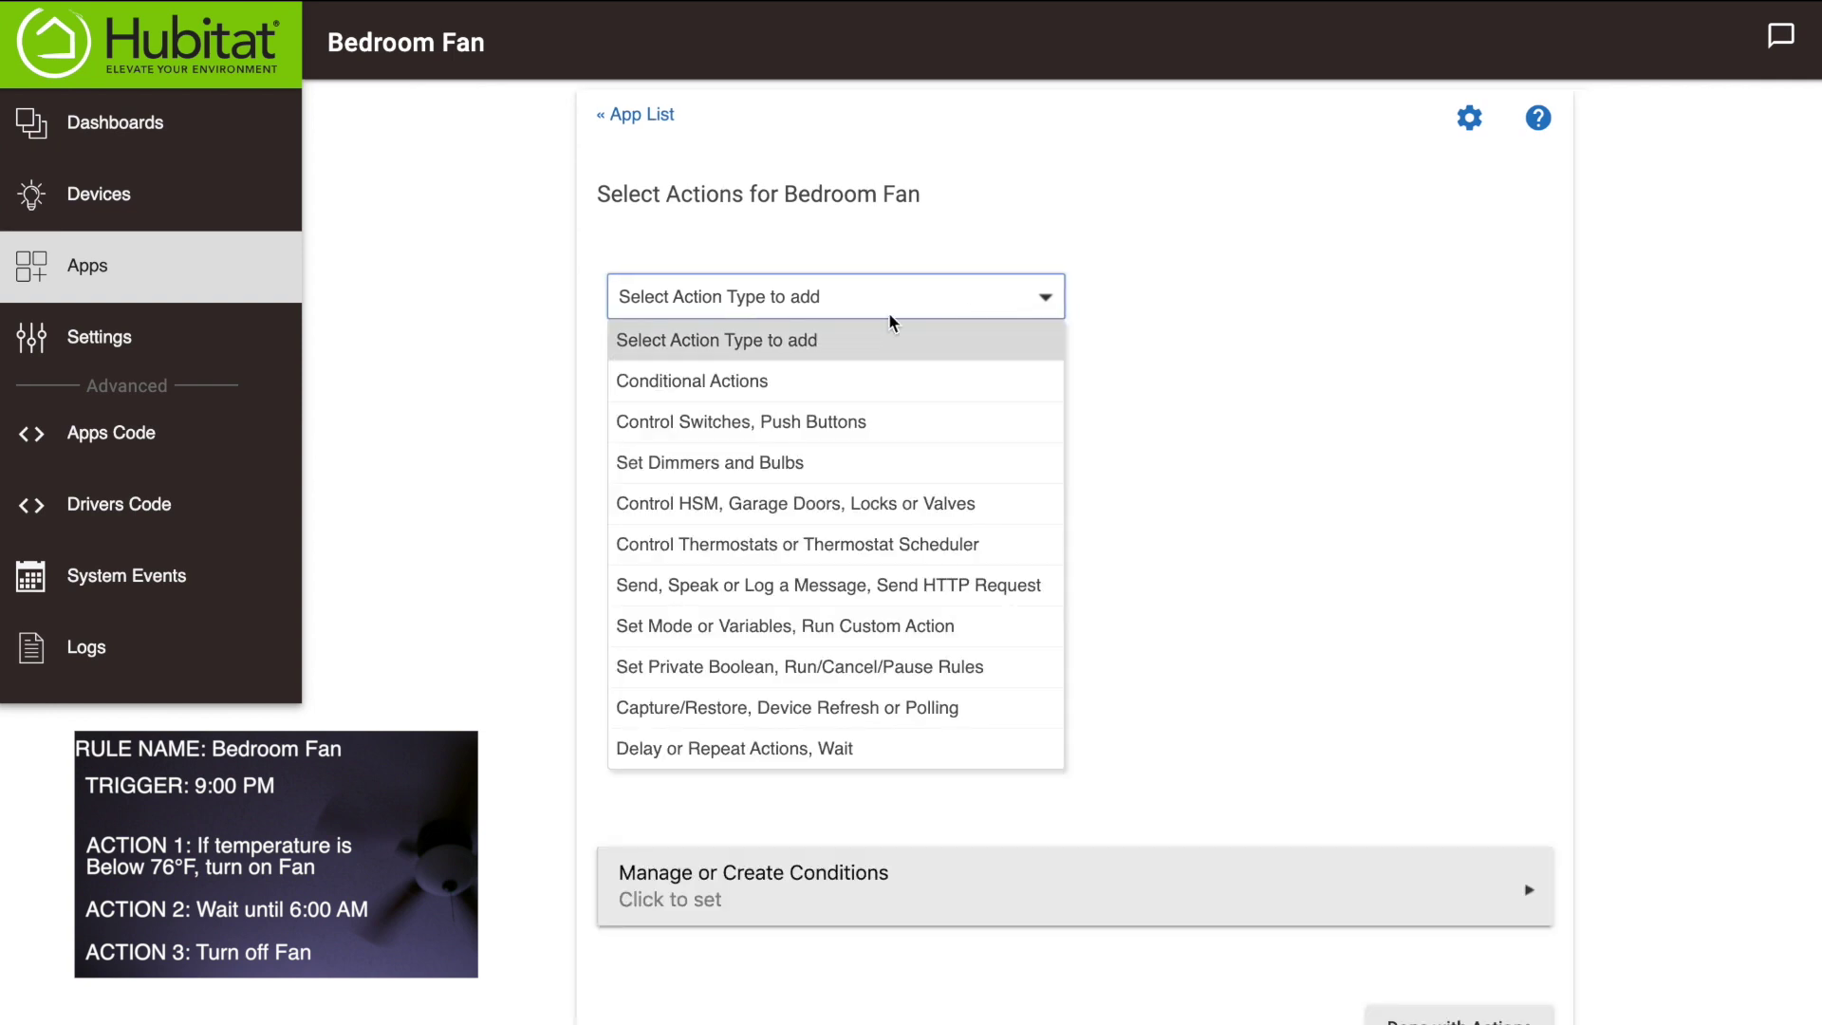
{"action": "left_click", "coordinate": [733, 379]}
{"action": "left_click", "coordinate": [1170, 300]}
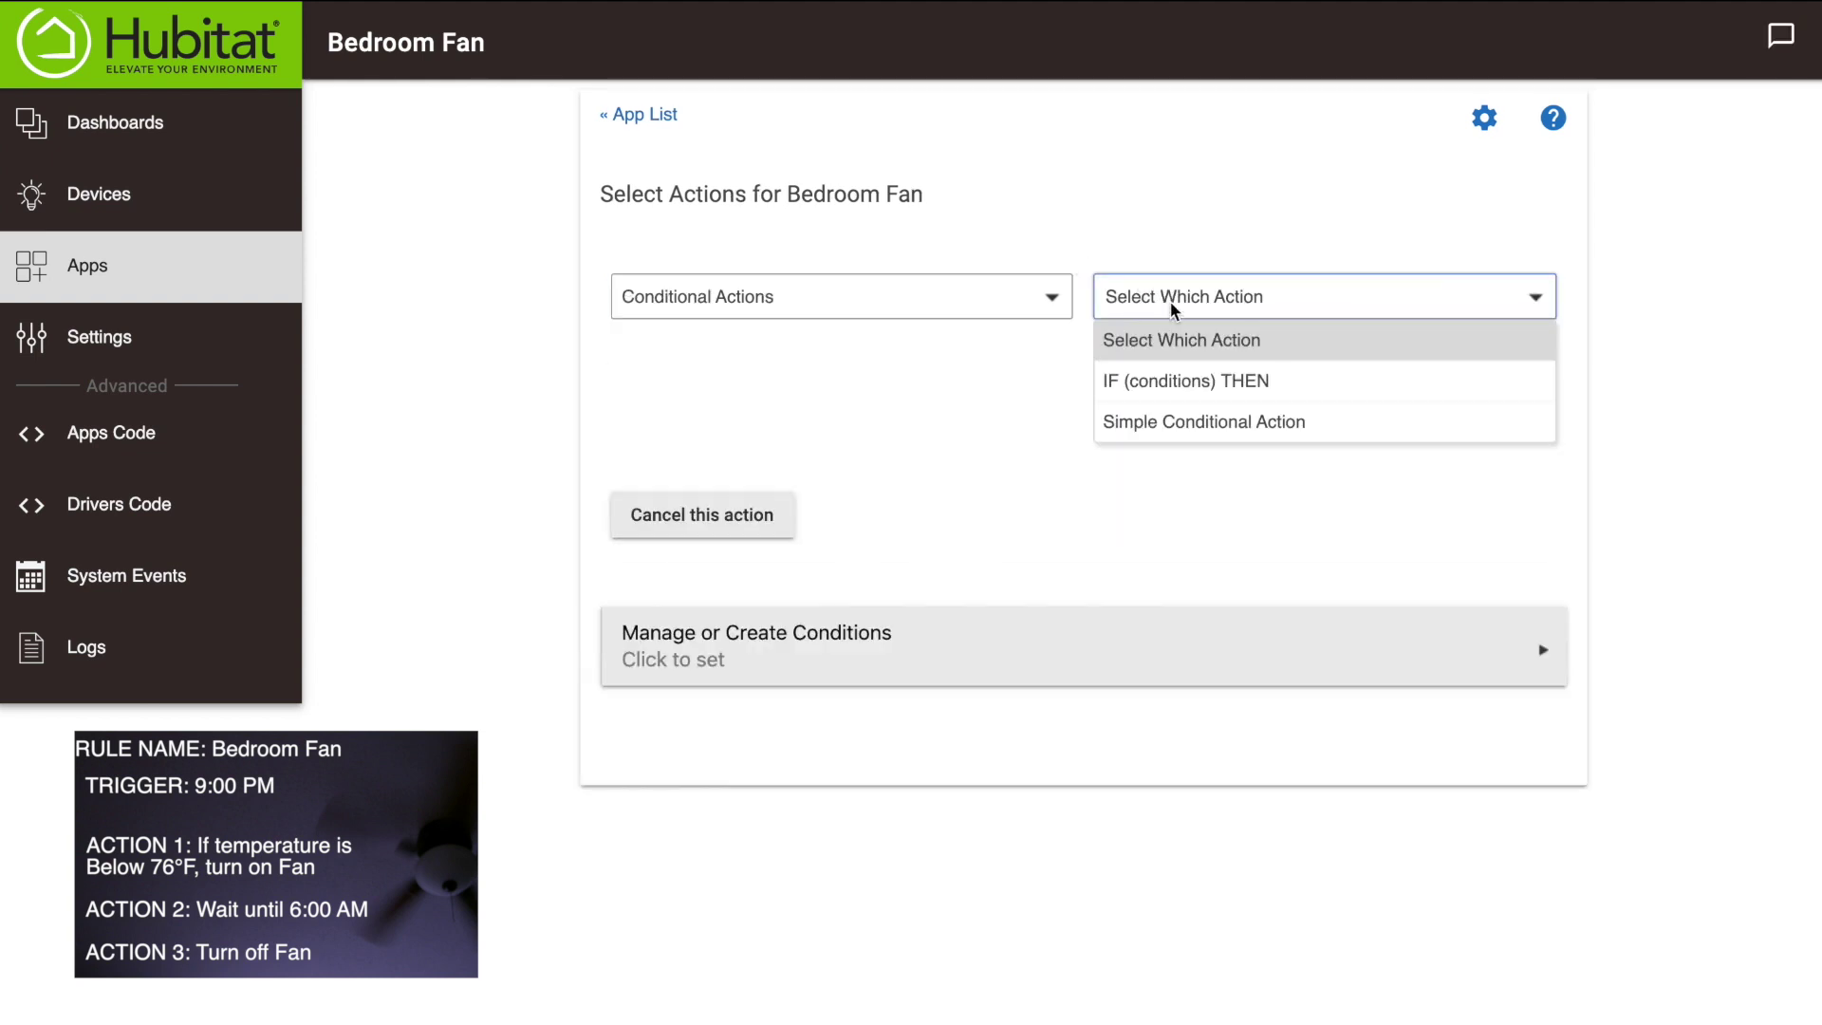
{"action": "left_click", "coordinate": [1172, 423]}
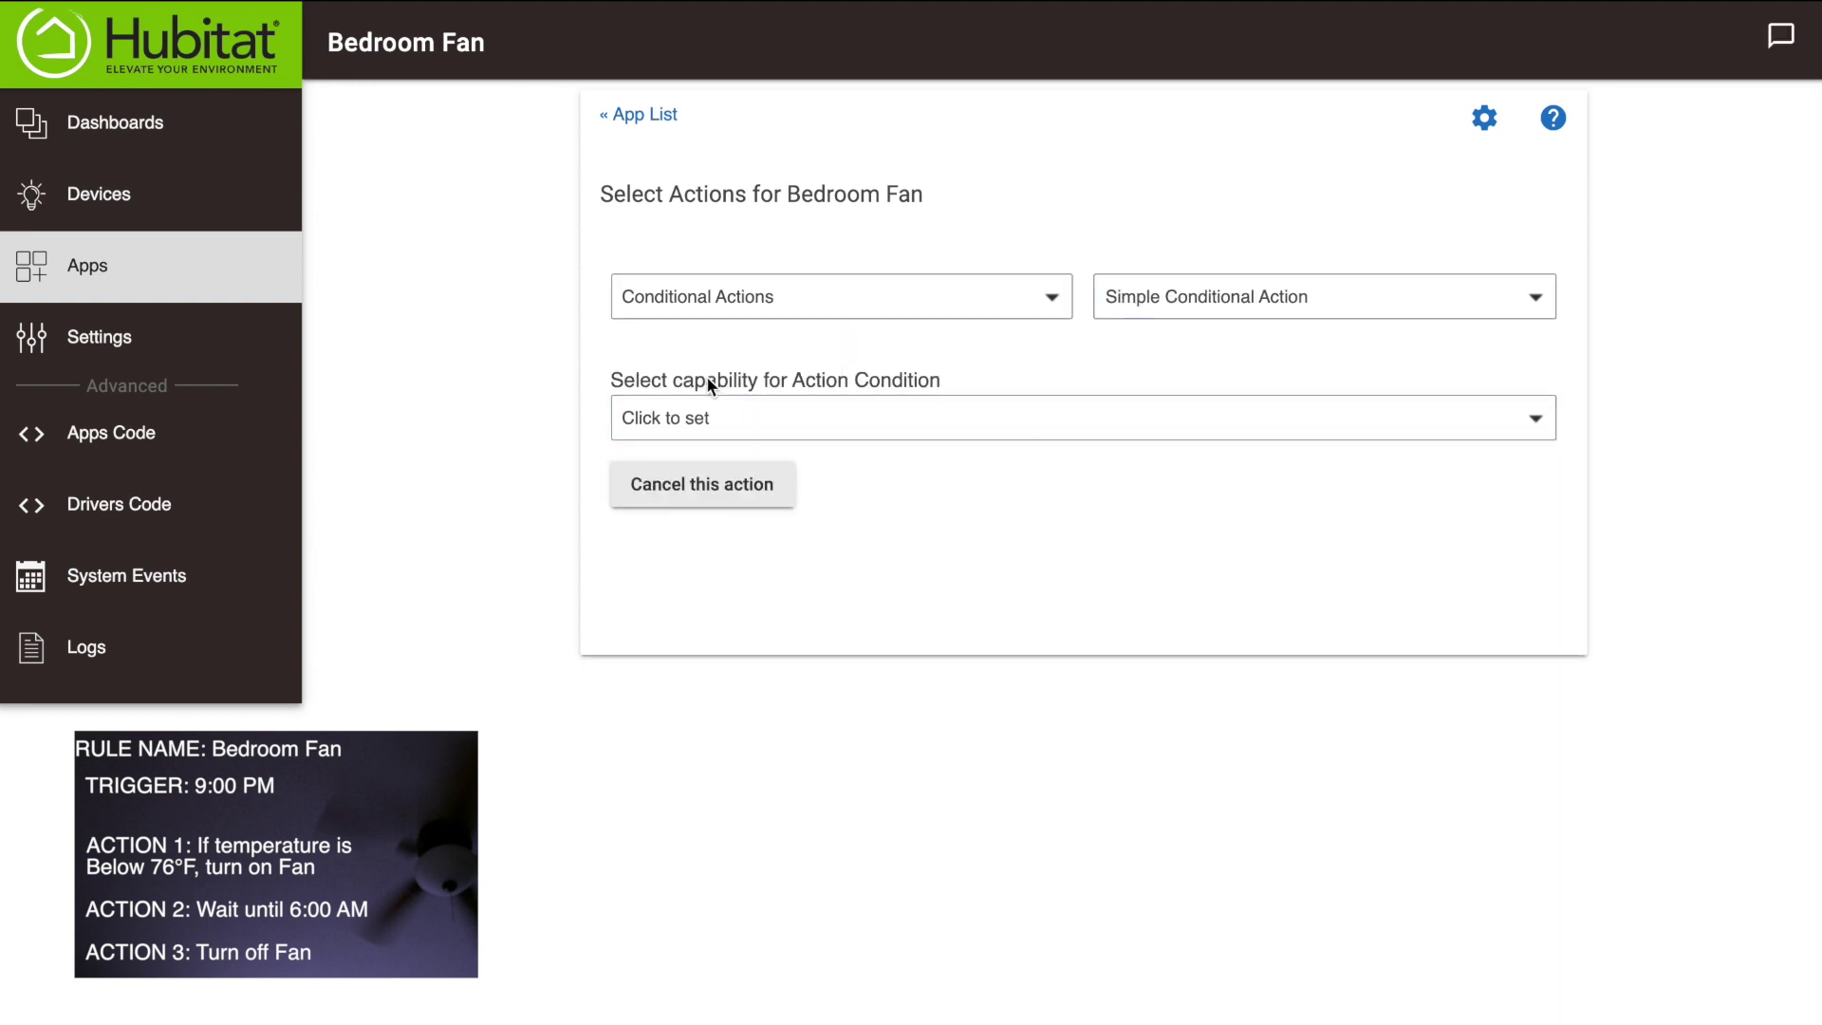
- Set the IF condition to Temperature of Bedroom Sensor greater than 76
{"action": "left_click", "coordinate": [737, 417]}
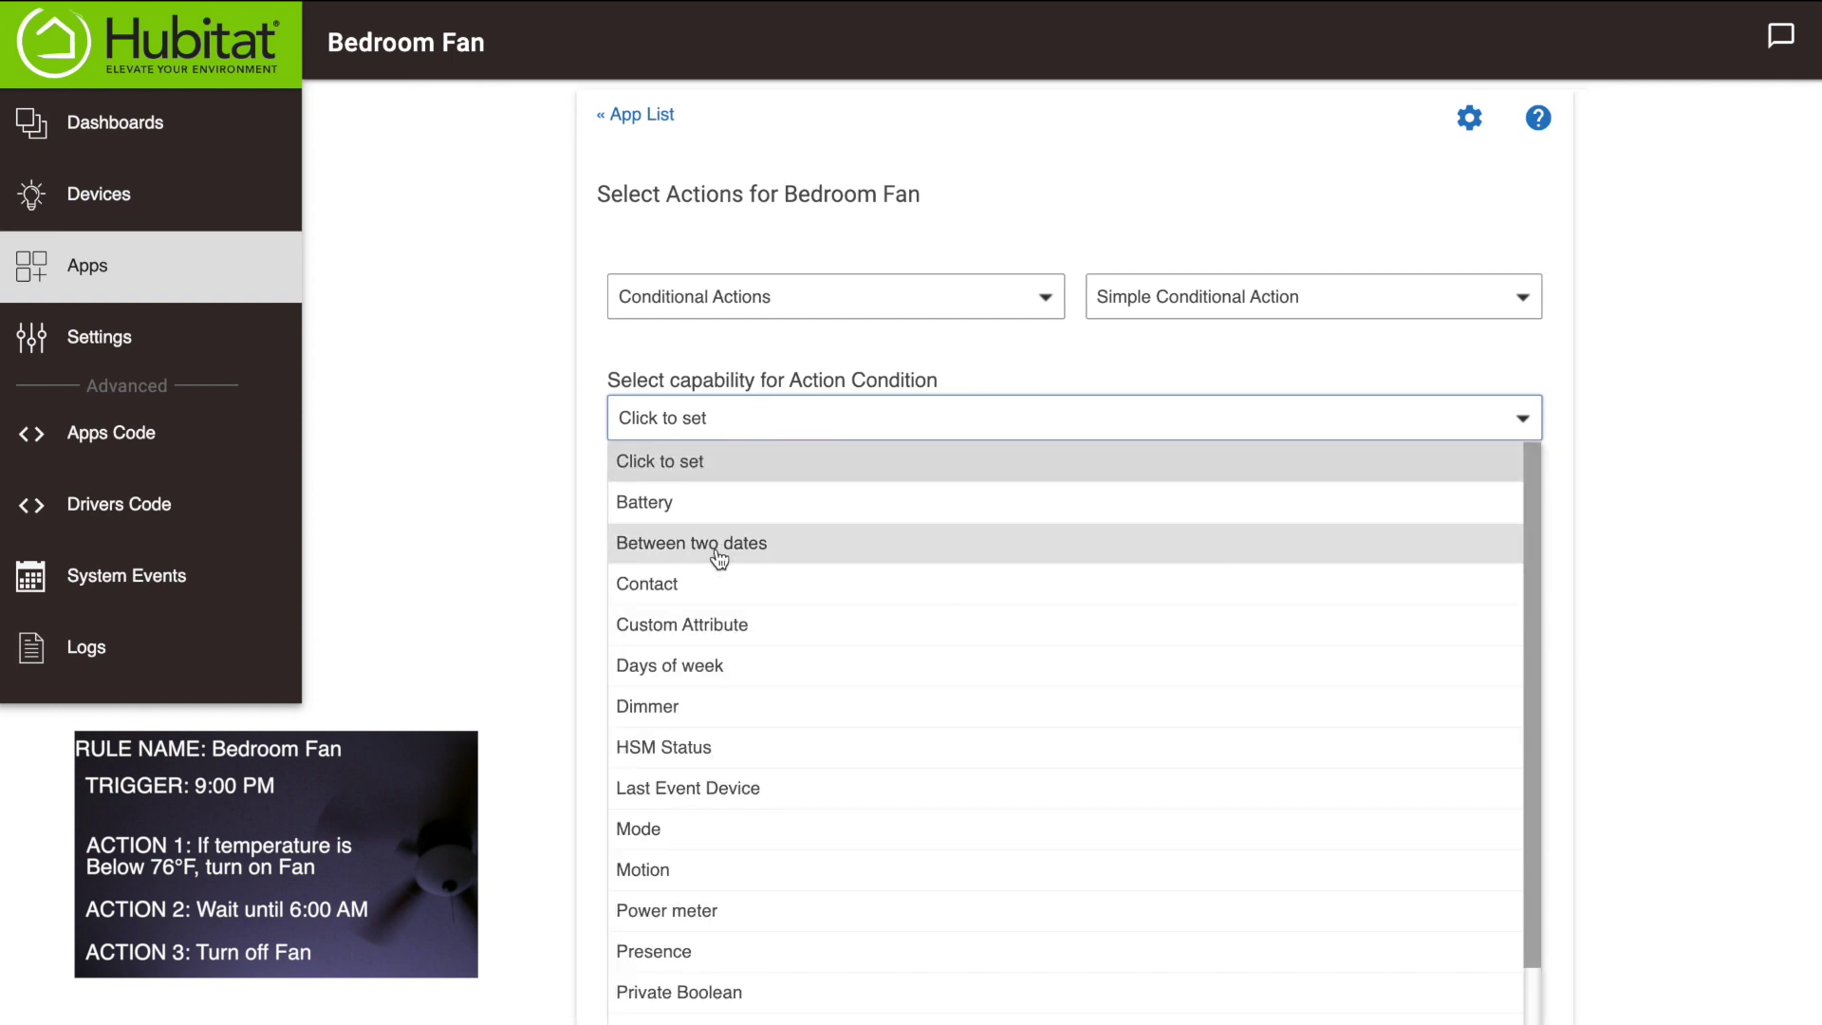
{"action": "scroll", "coordinate": [719, 930], "scroll_direction": "down", "scroll_amount": 1}
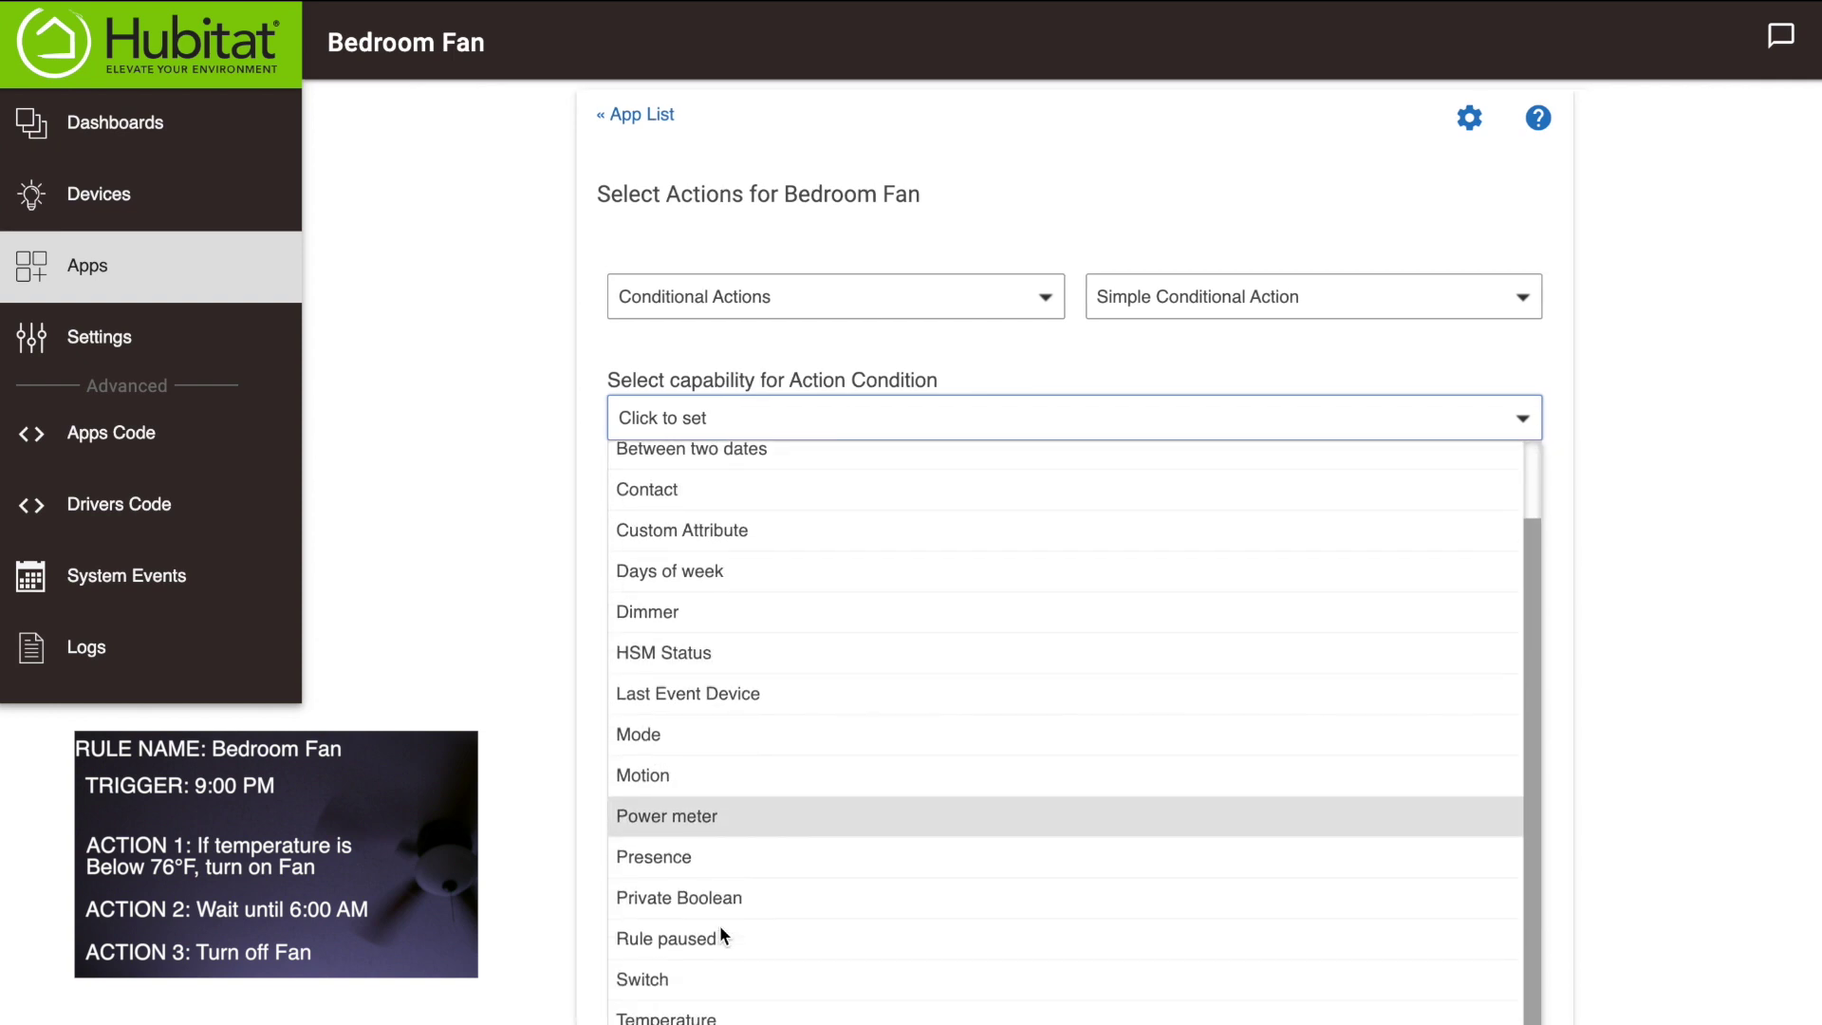
{"action": "left_click", "coordinate": [693, 981]}
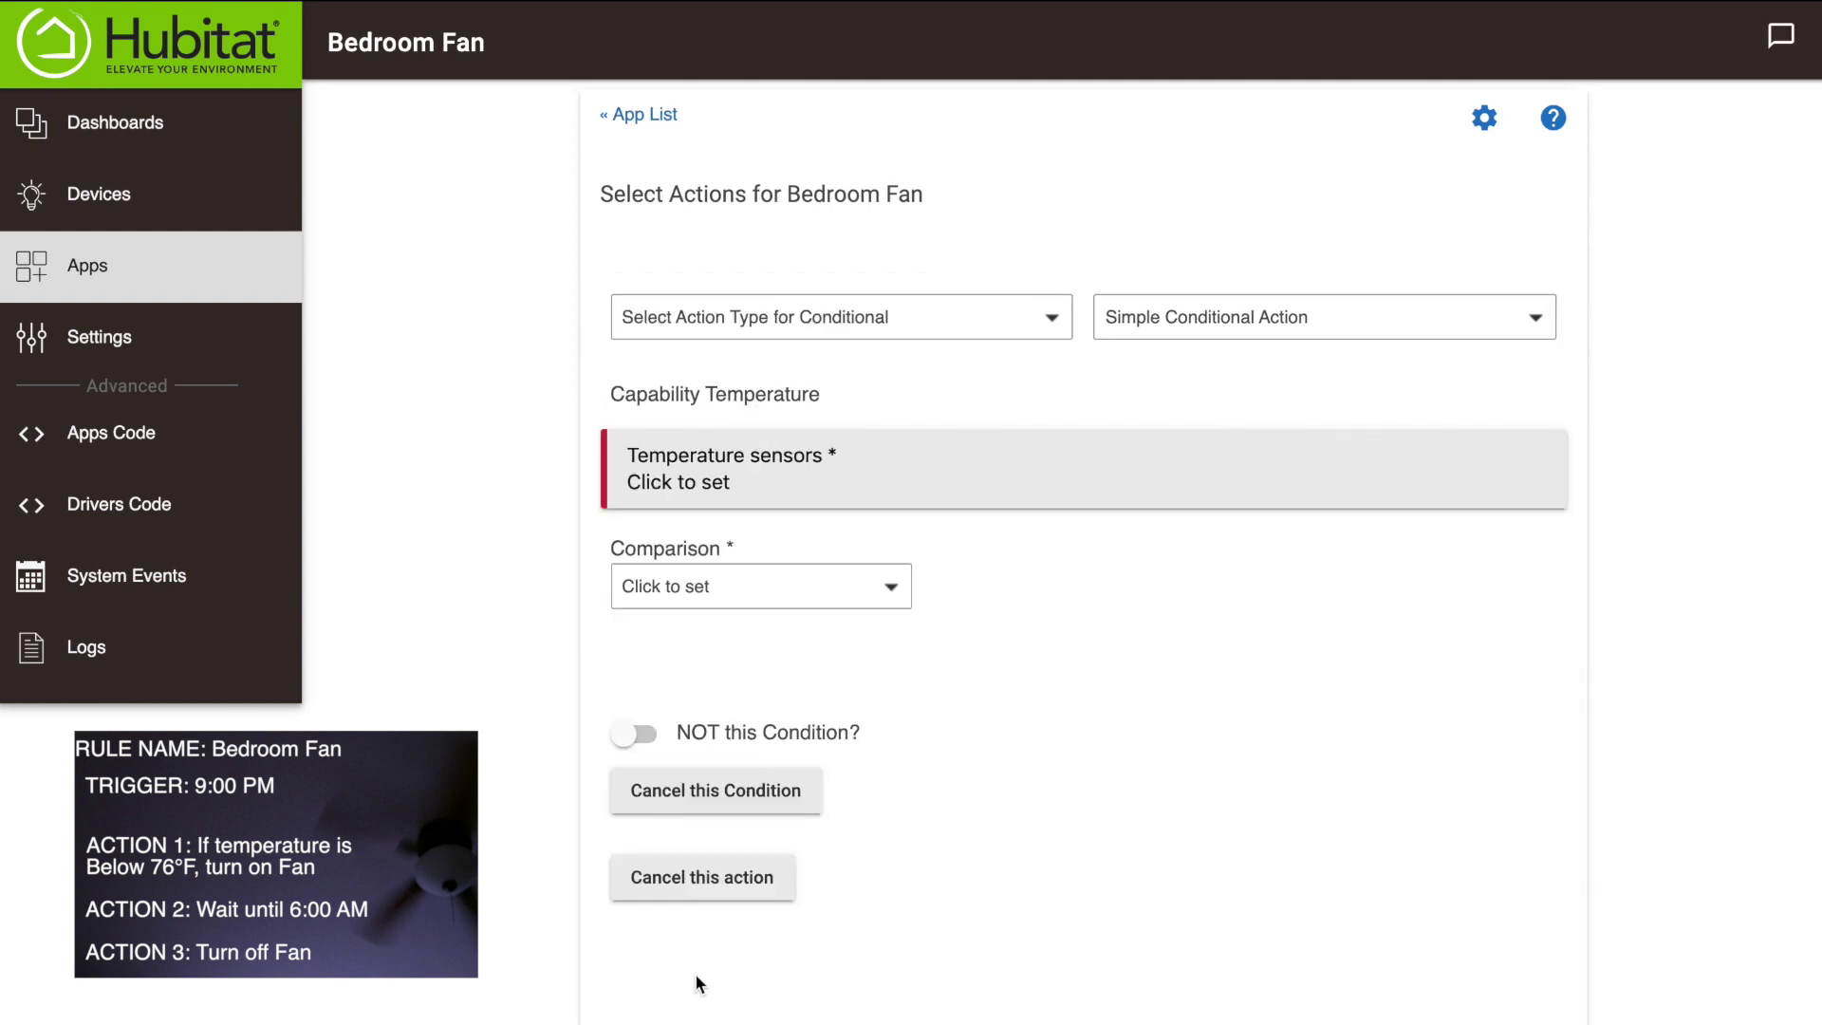
{"action": "left_click", "coordinate": [799, 475]}
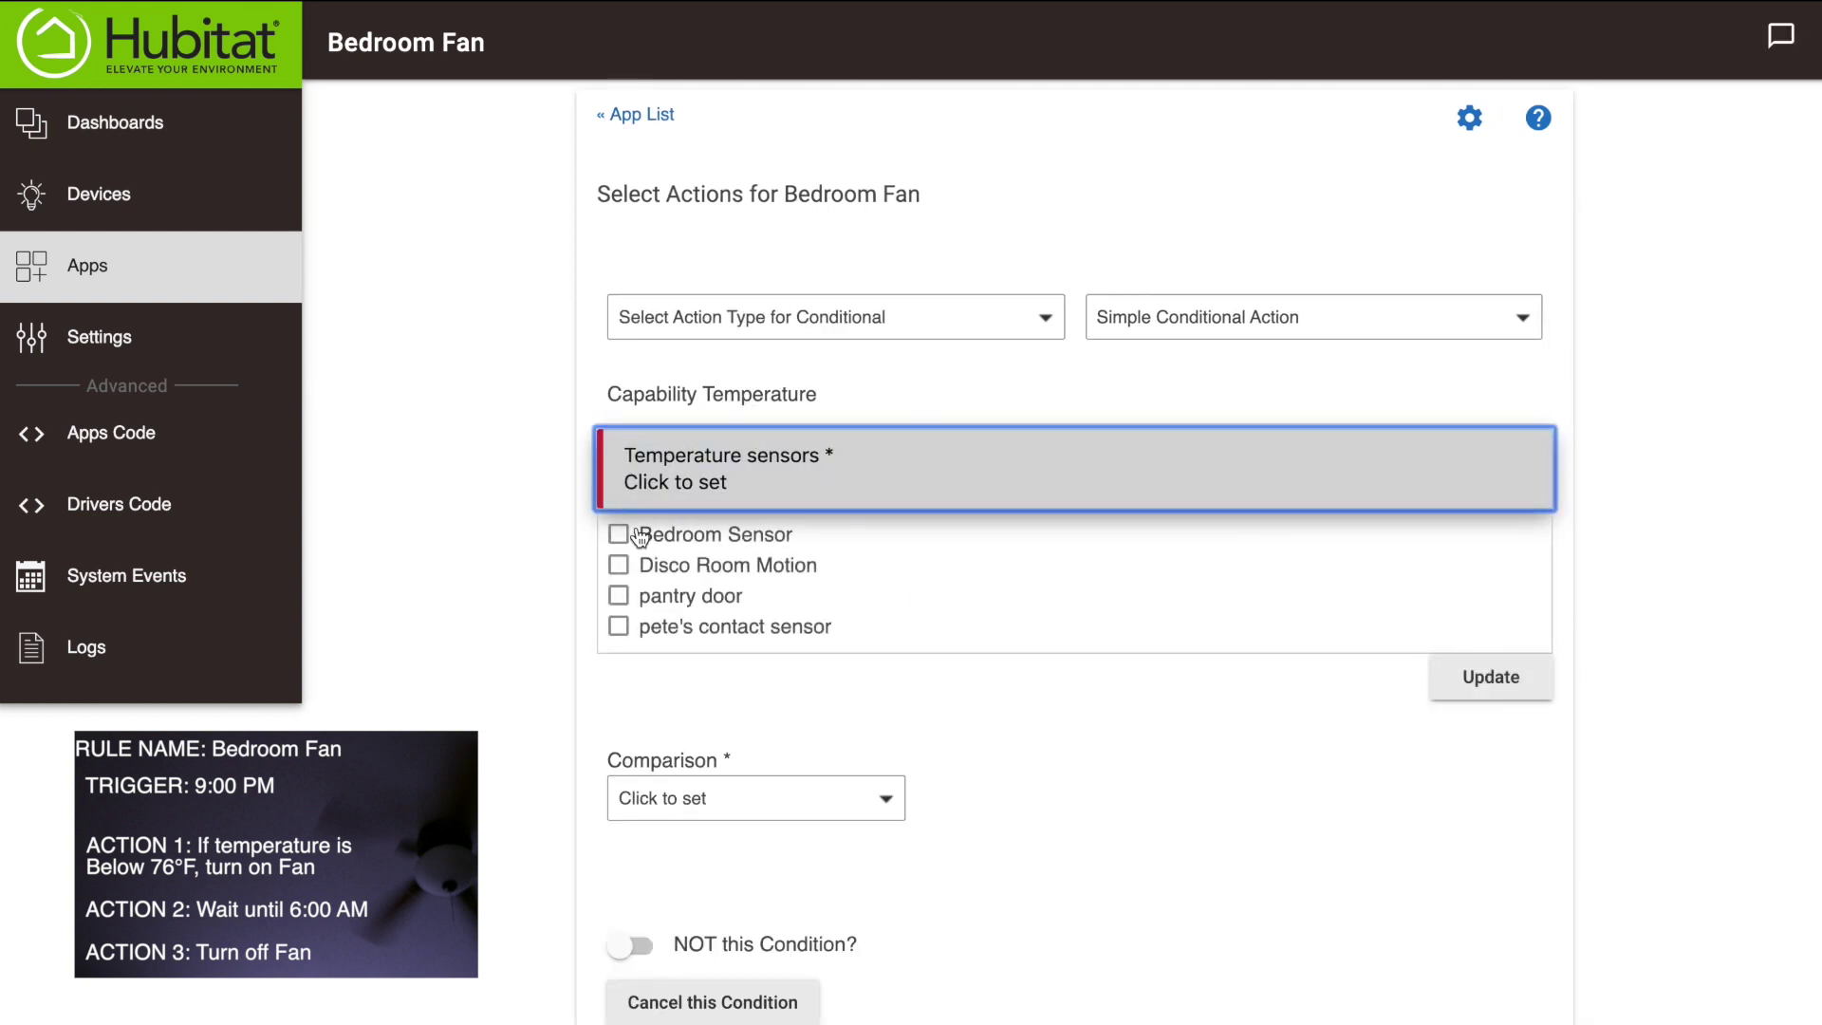
{"action": "left_click", "coordinate": [633, 536]}
{"action": "left_click", "coordinate": [1466, 676]}
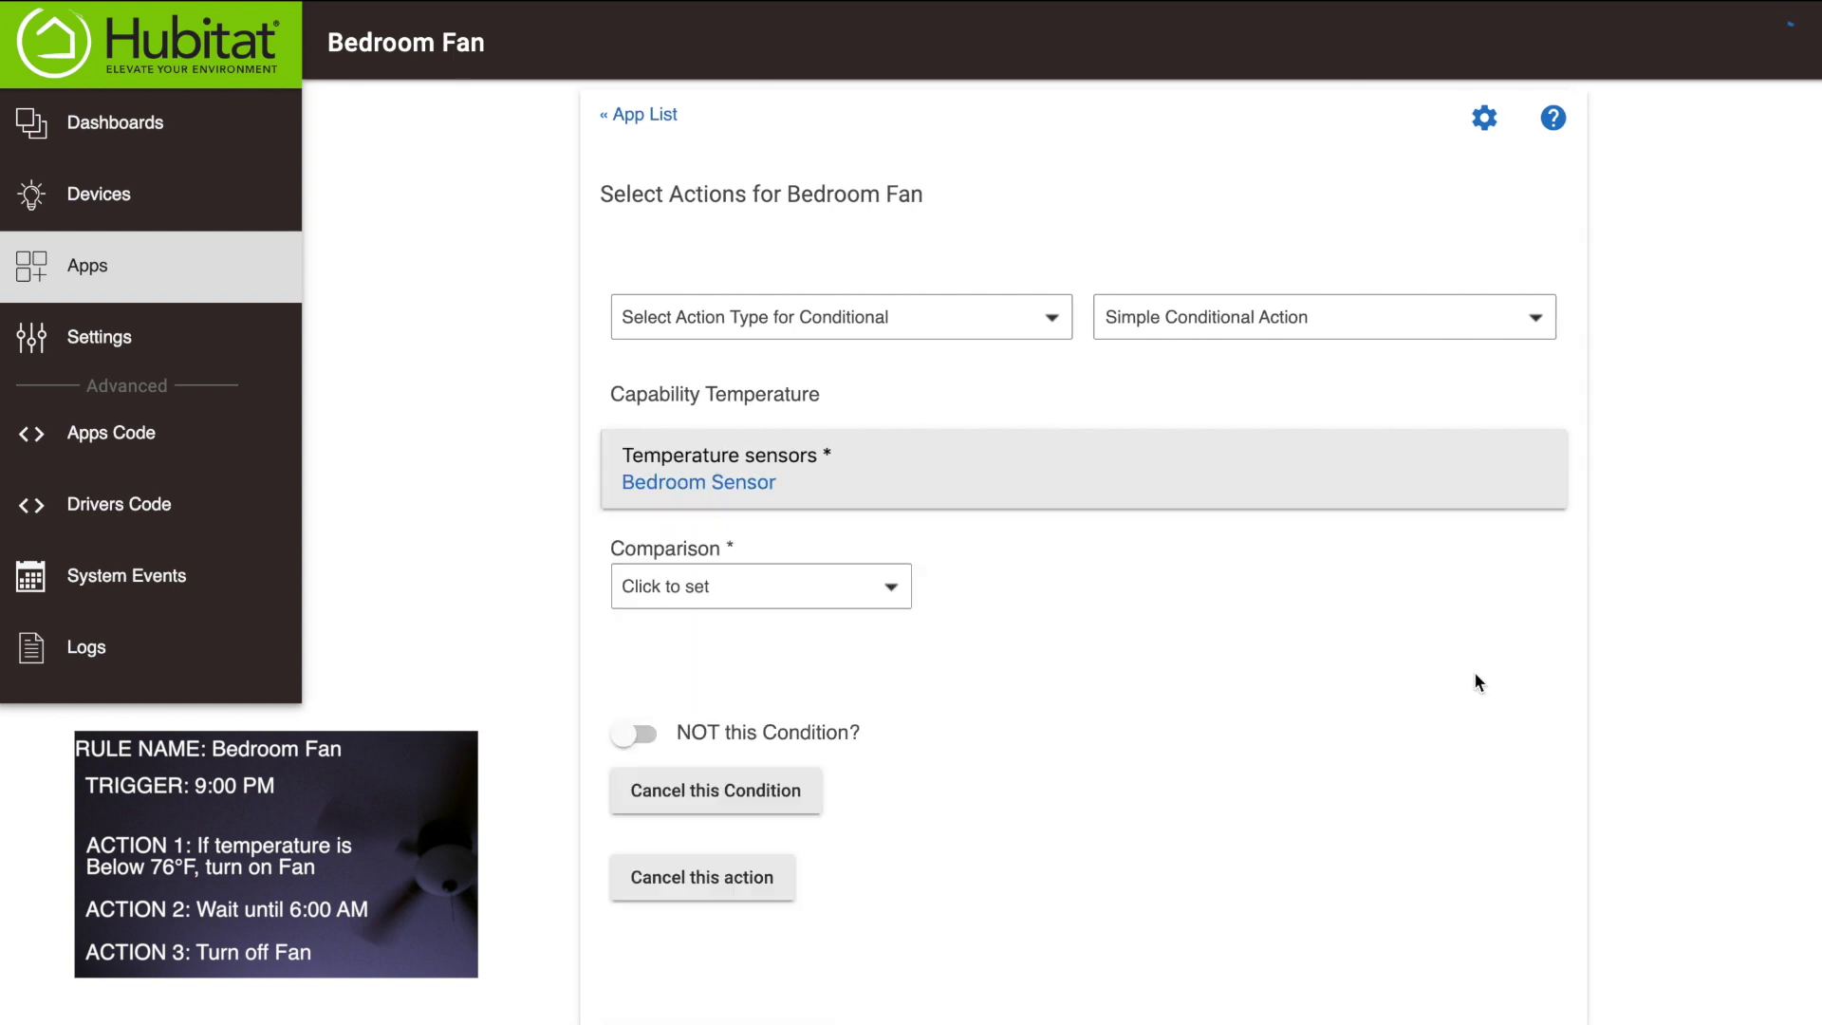
{"action": "left_click", "coordinate": [887, 564]}
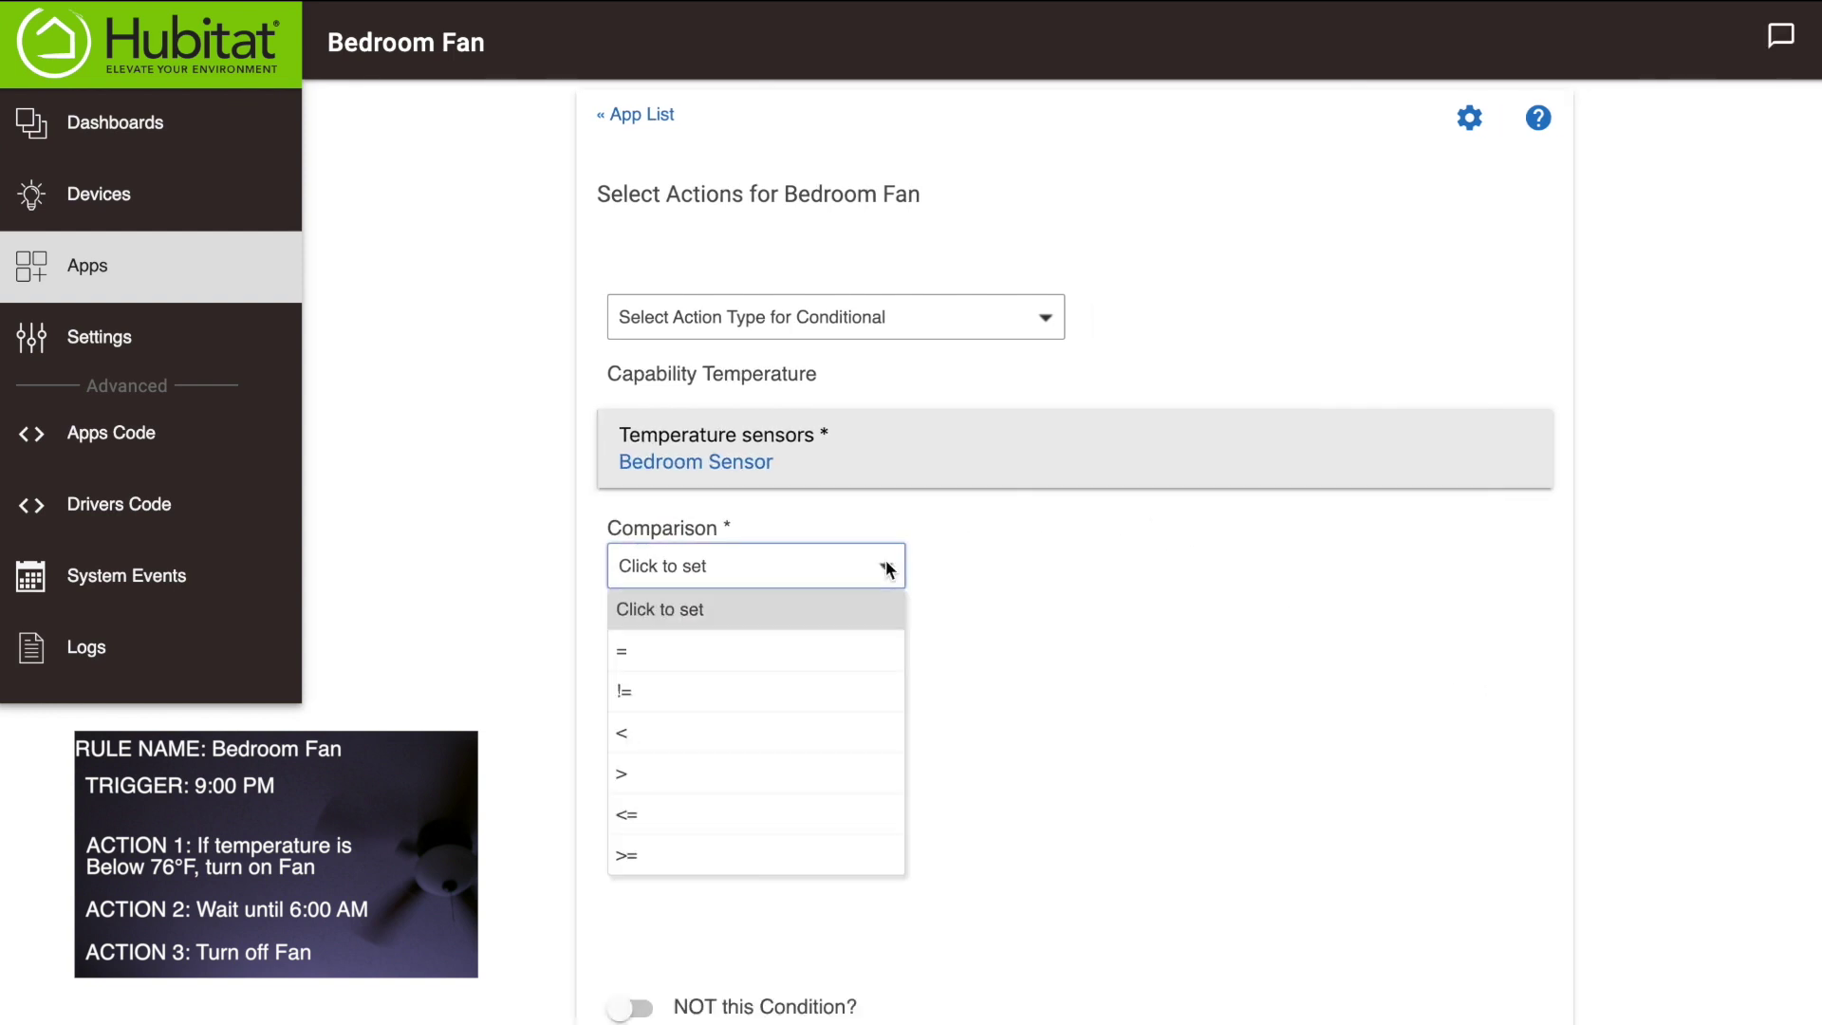
{"action": "left_click", "coordinate": [638, 774]}
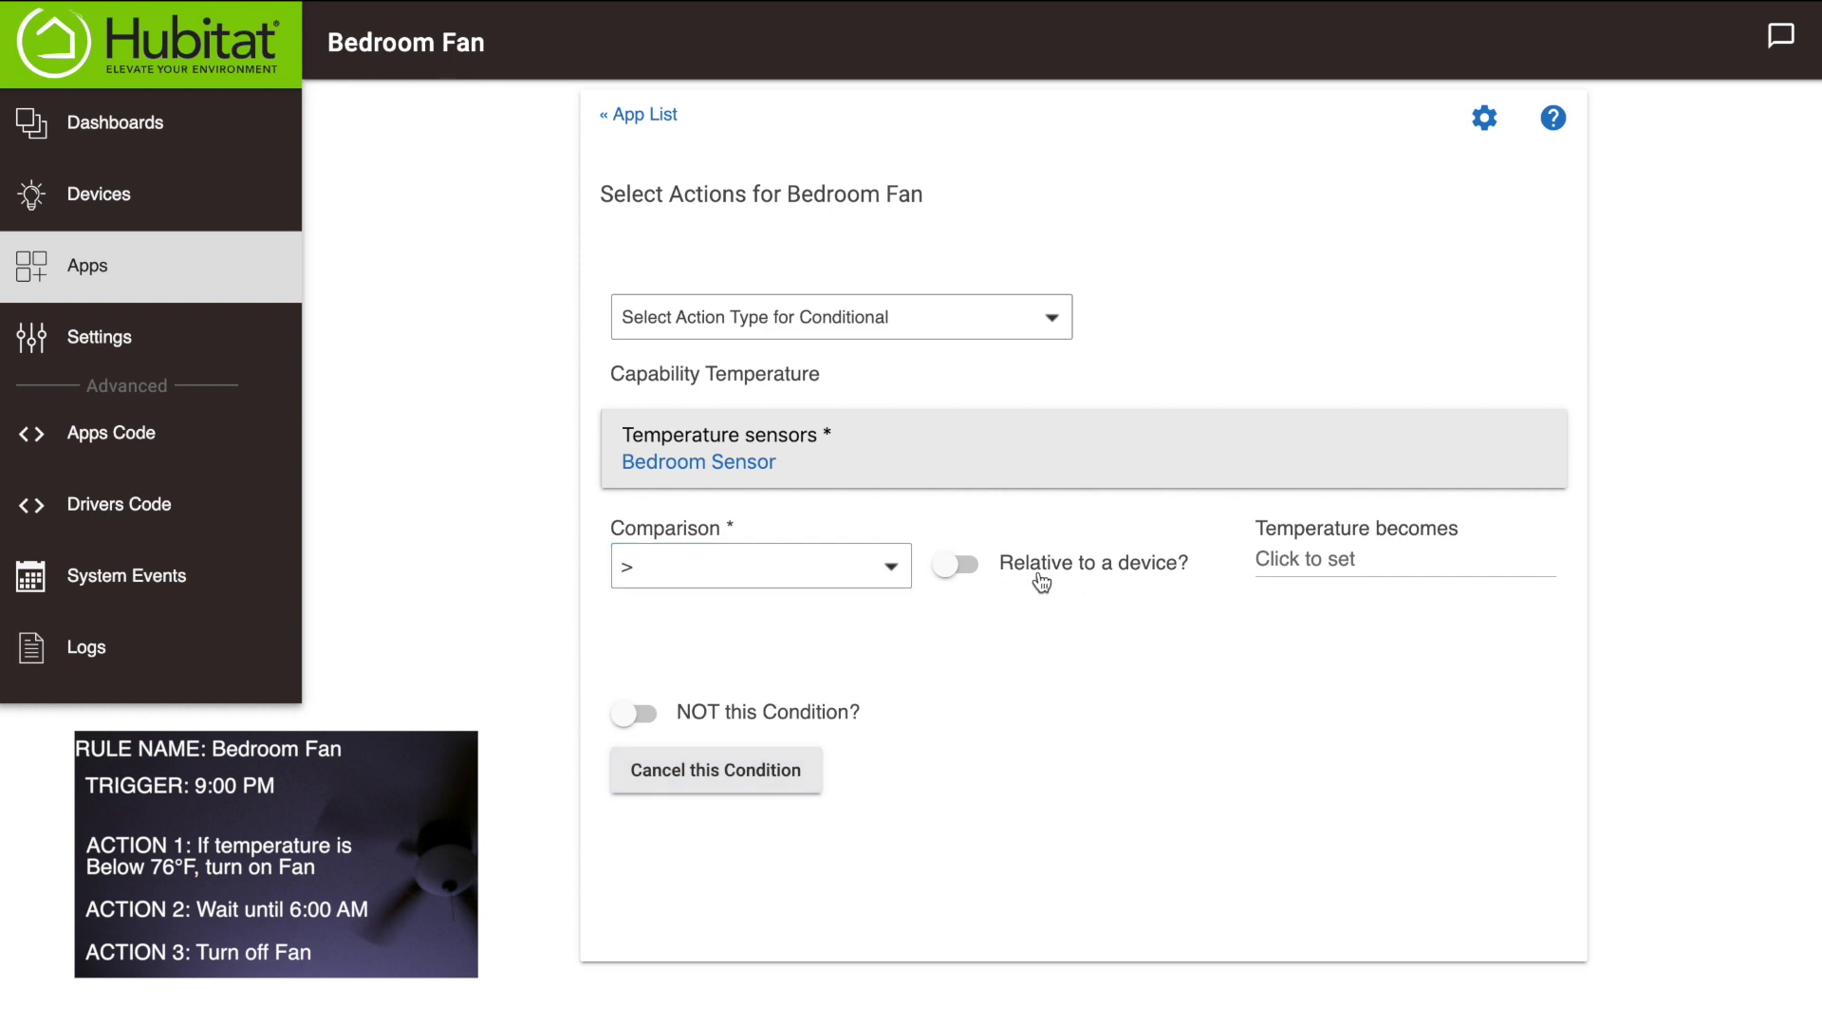
{"action": "left_click", "coordinate": [1314, 558]}
{"action": "type", "text": "76"}
{"action": "left_click", "coordinate": [1329, 611]}
{"action": "left_click", "coordinate": [1203, 777]}
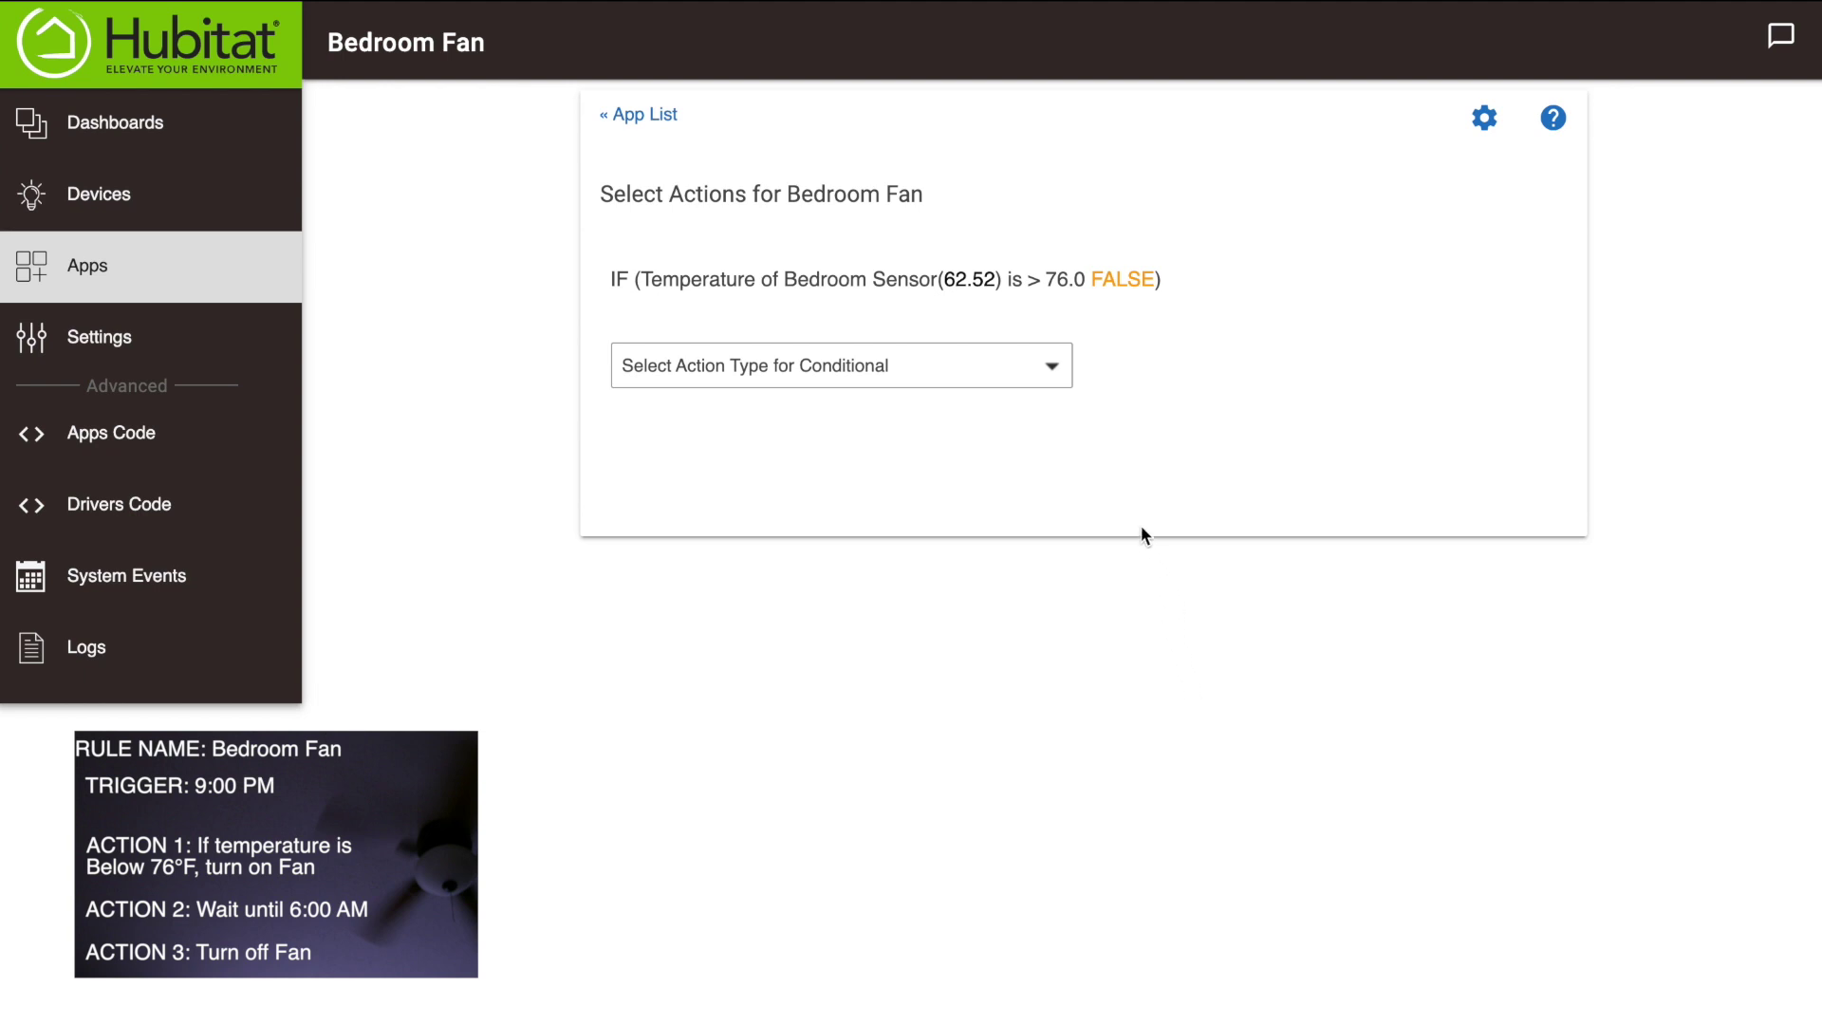
- Make the conditional run 'Turn switches on' for the Bedroom Fan switch
{"action": "left_click", "coordinate": [1055, 372]}
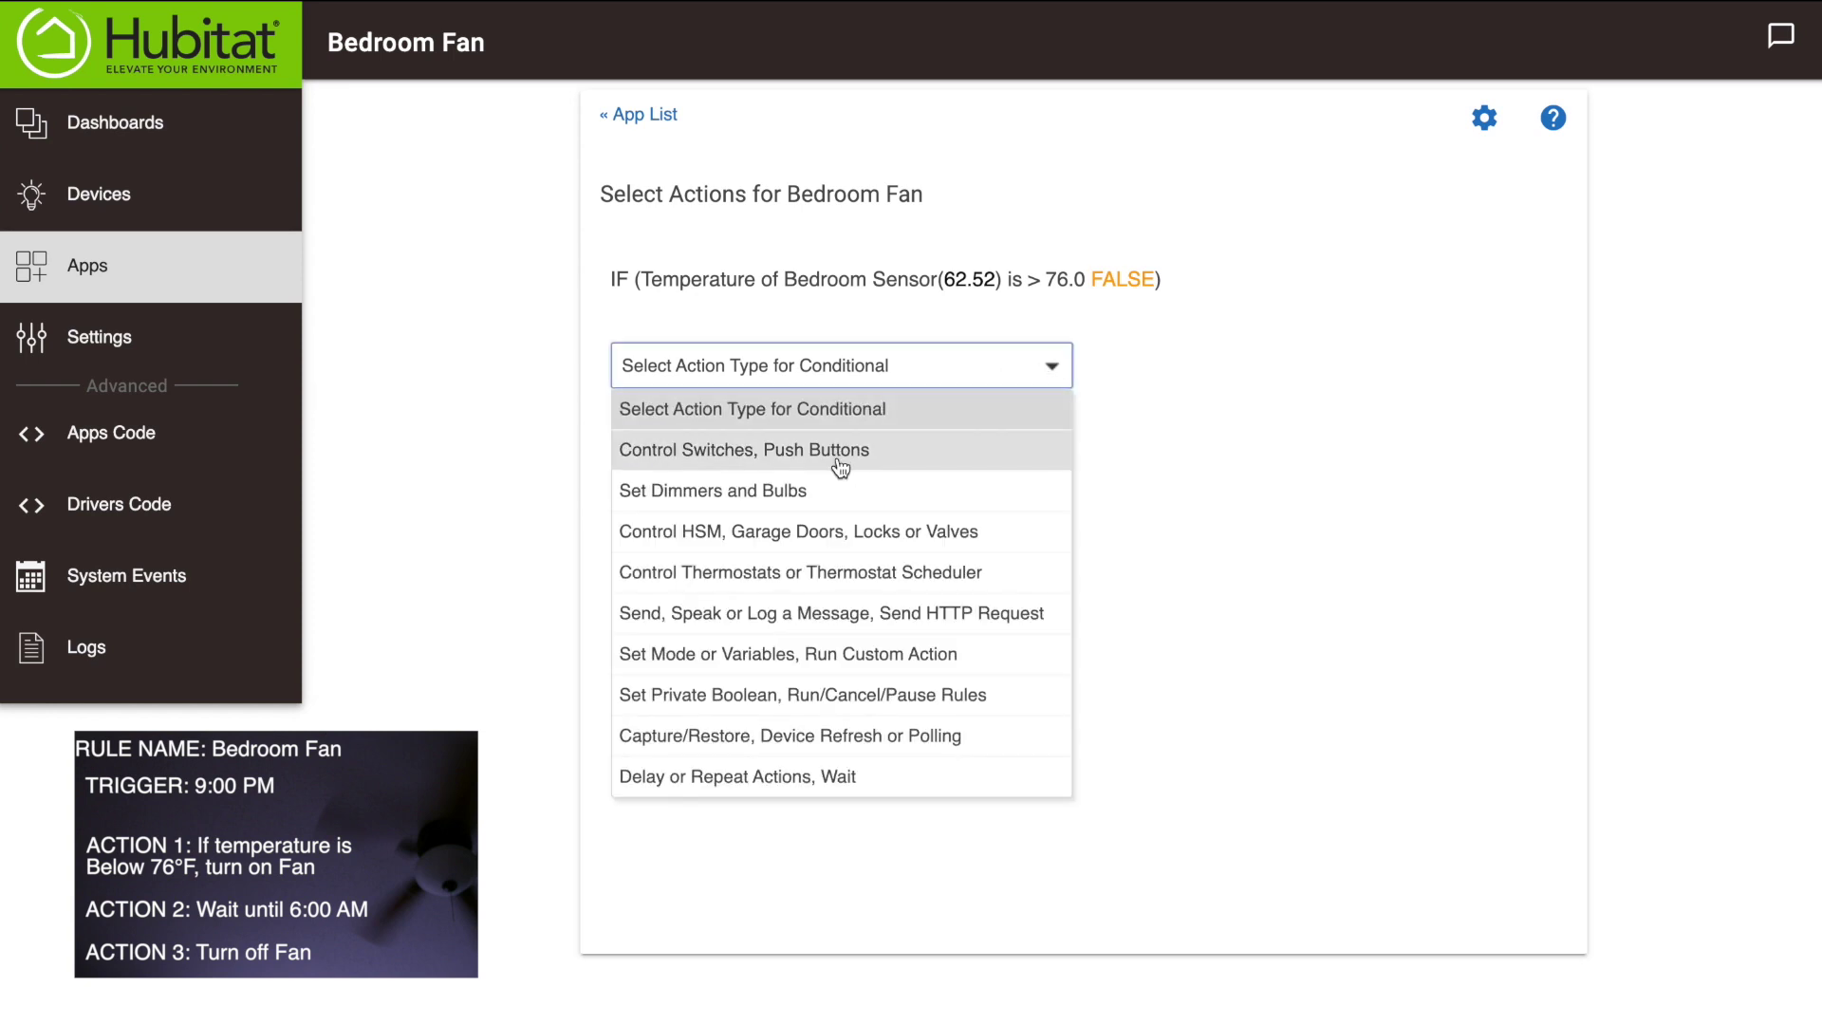
{"action": "left_click", "coordinate": [839, 455]}
{"action": "left_click", "coordinate": [1187, 377]}
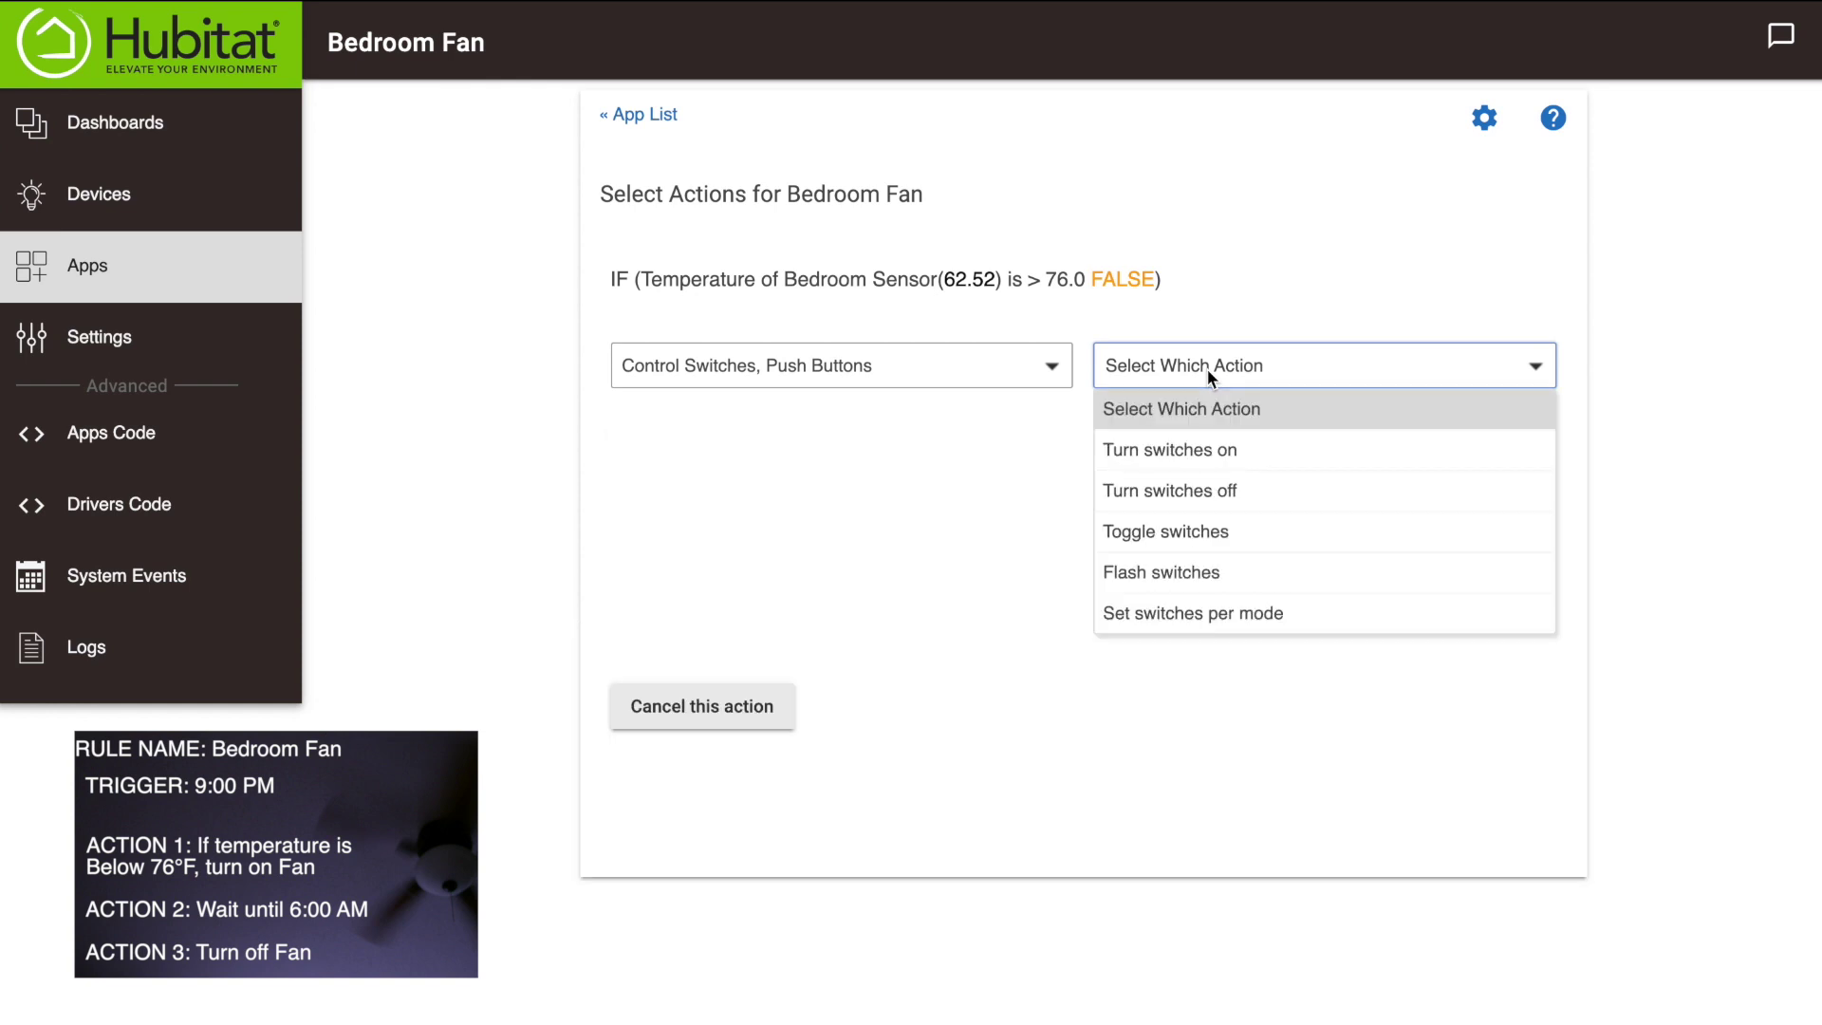
{"action": "left_click", "coordinate": [1187, 452]}
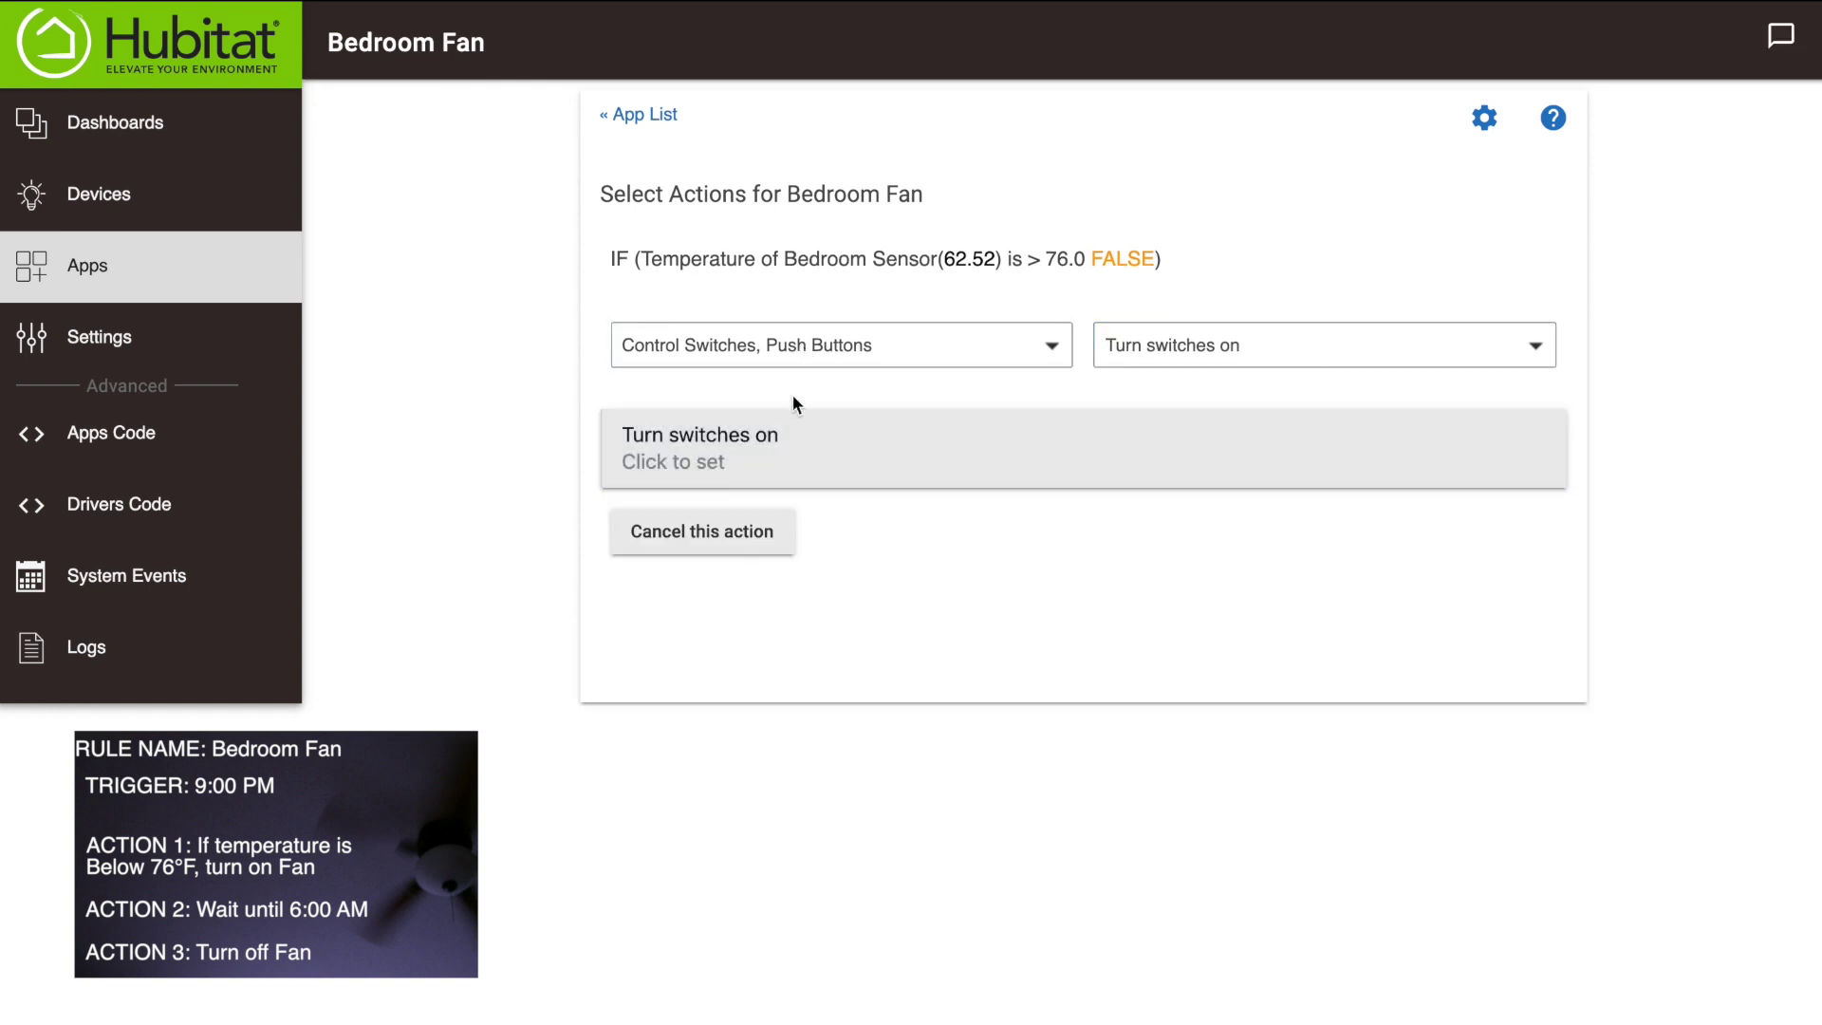
{"action": "left_click", "coordinate": [784, 451]}
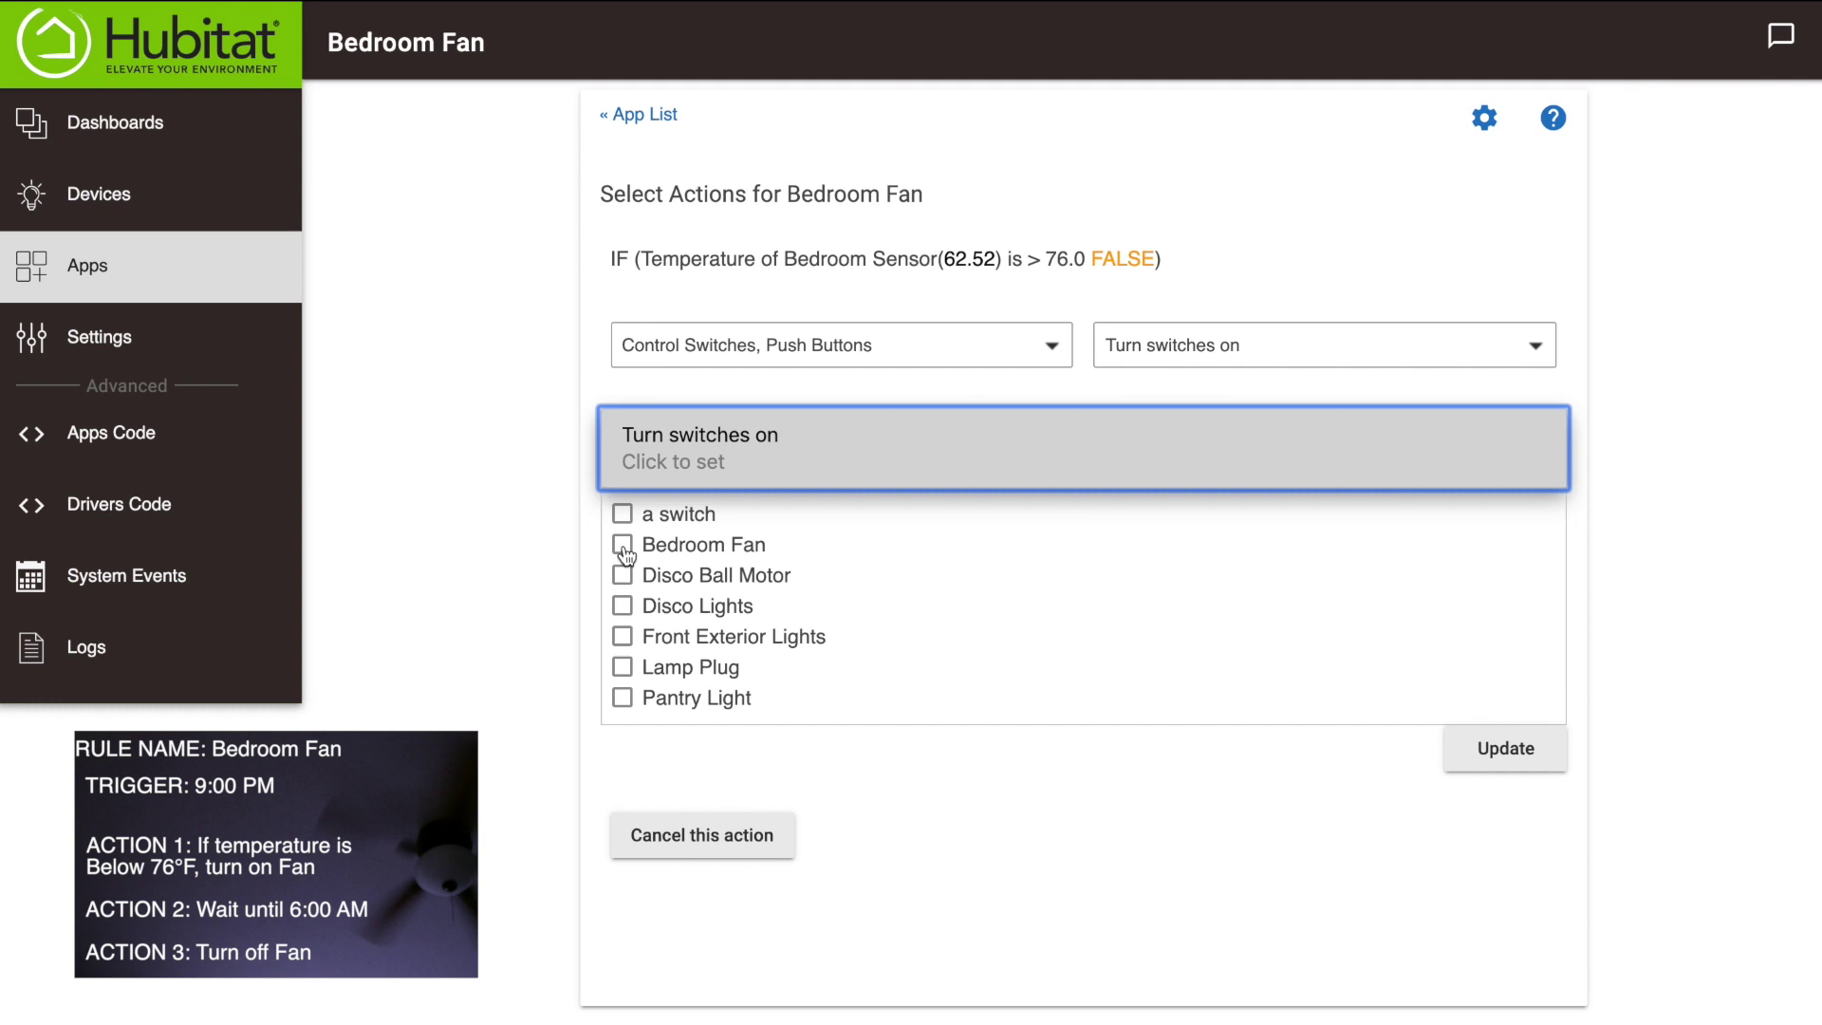
{"action": "left_click", "coordinate": [623, 545]}
{"action": "left_click", "coordinate": [1488, 750]}
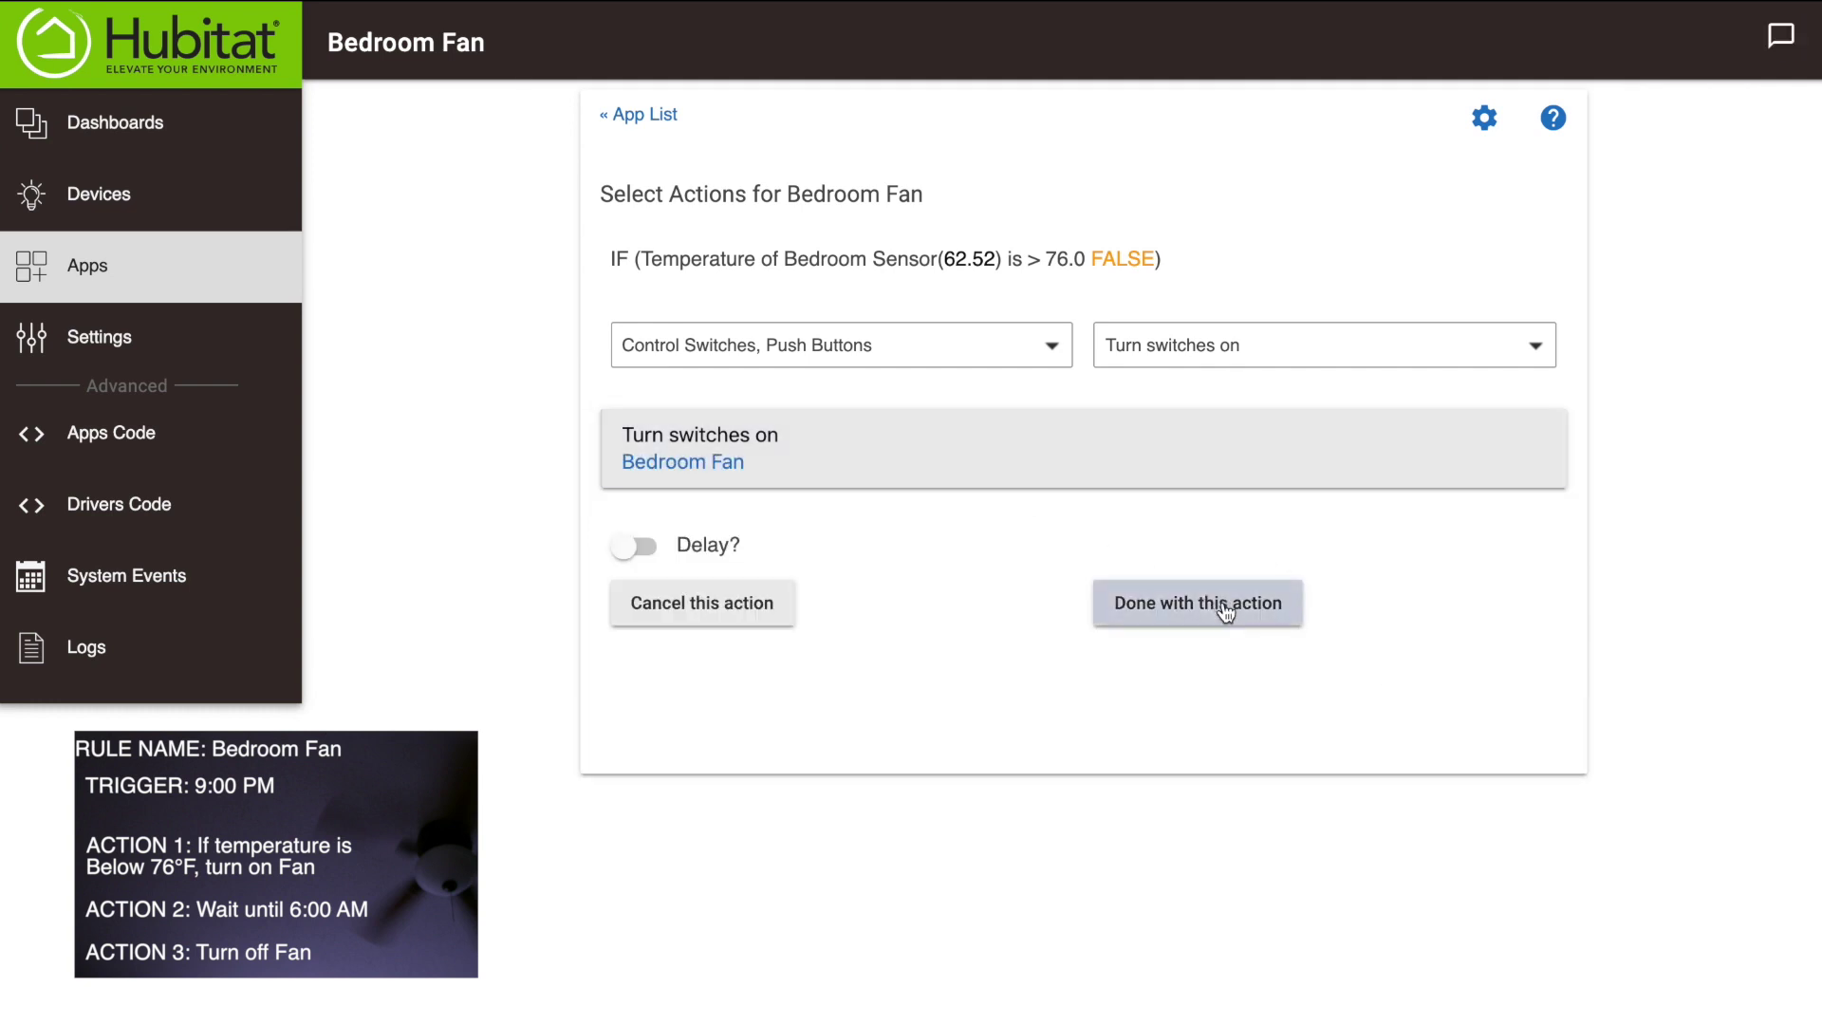
{"action": "left_click", "coordinate": [1222, 602]}
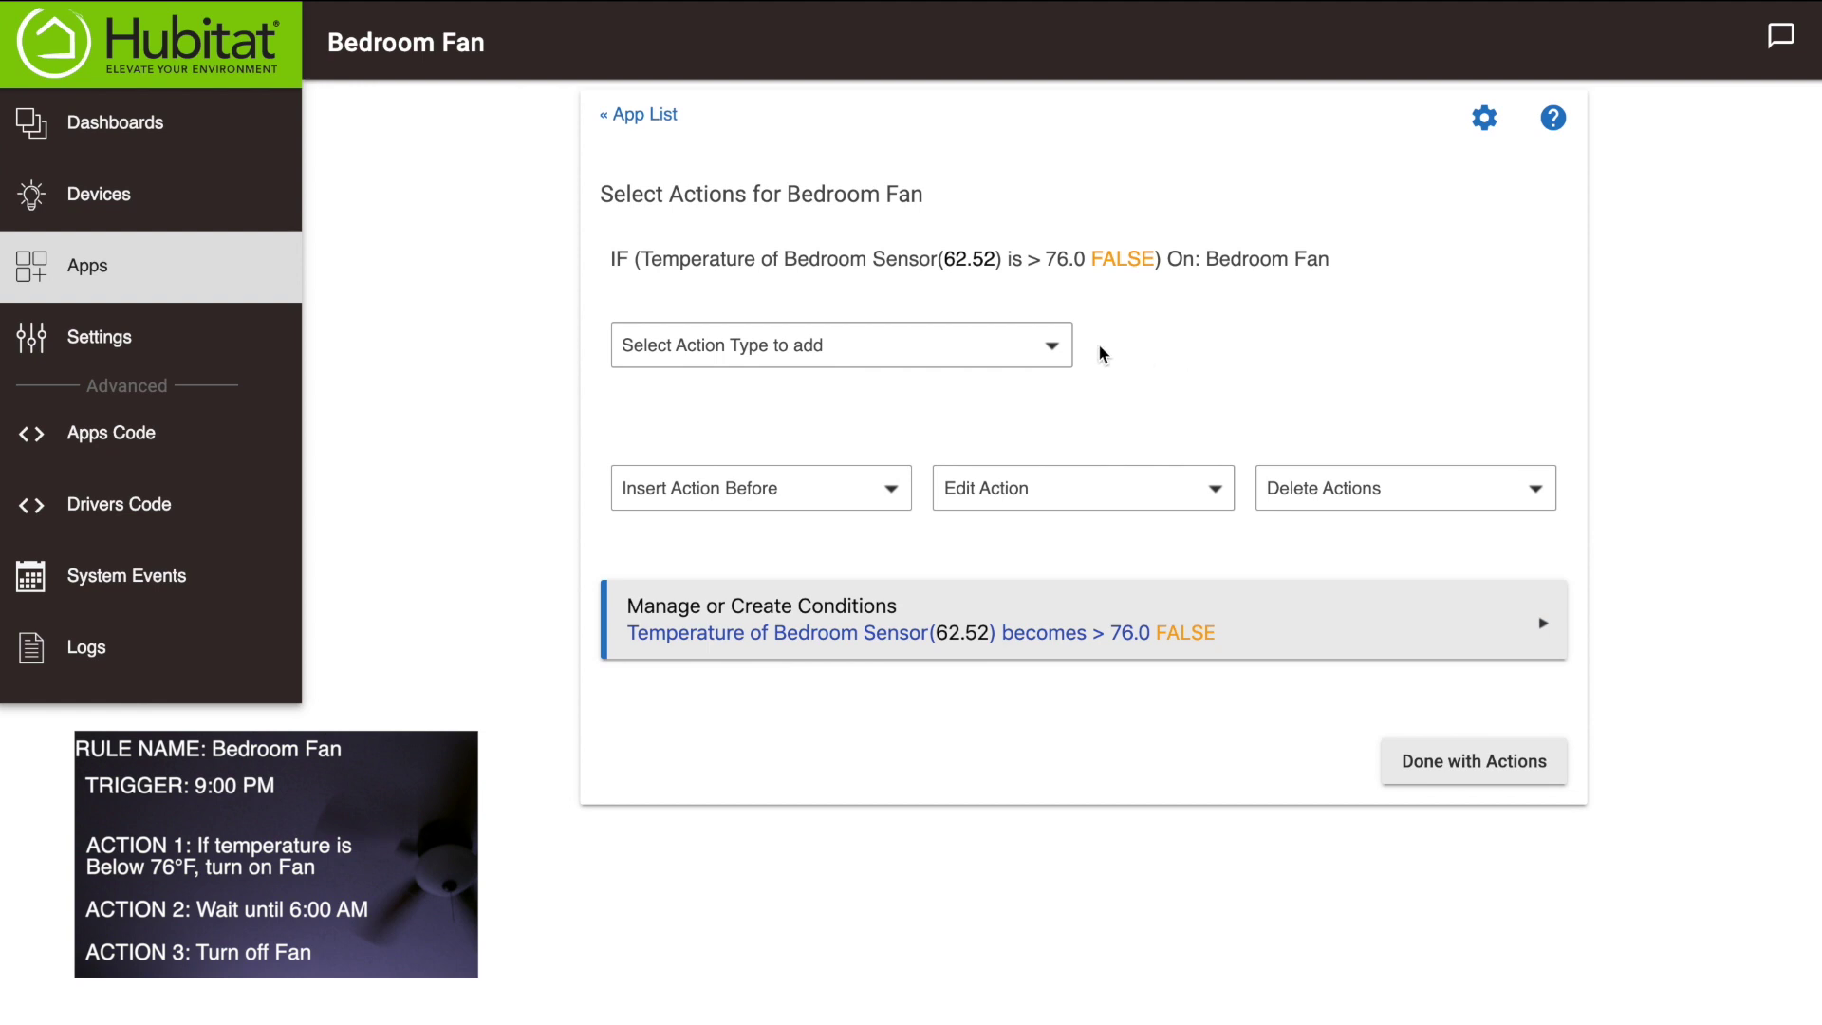
- Add a Wait for Events action waiting for a certain time of 6:00 AM
{"action": "left_click", "coordinate": [1050, 347]}
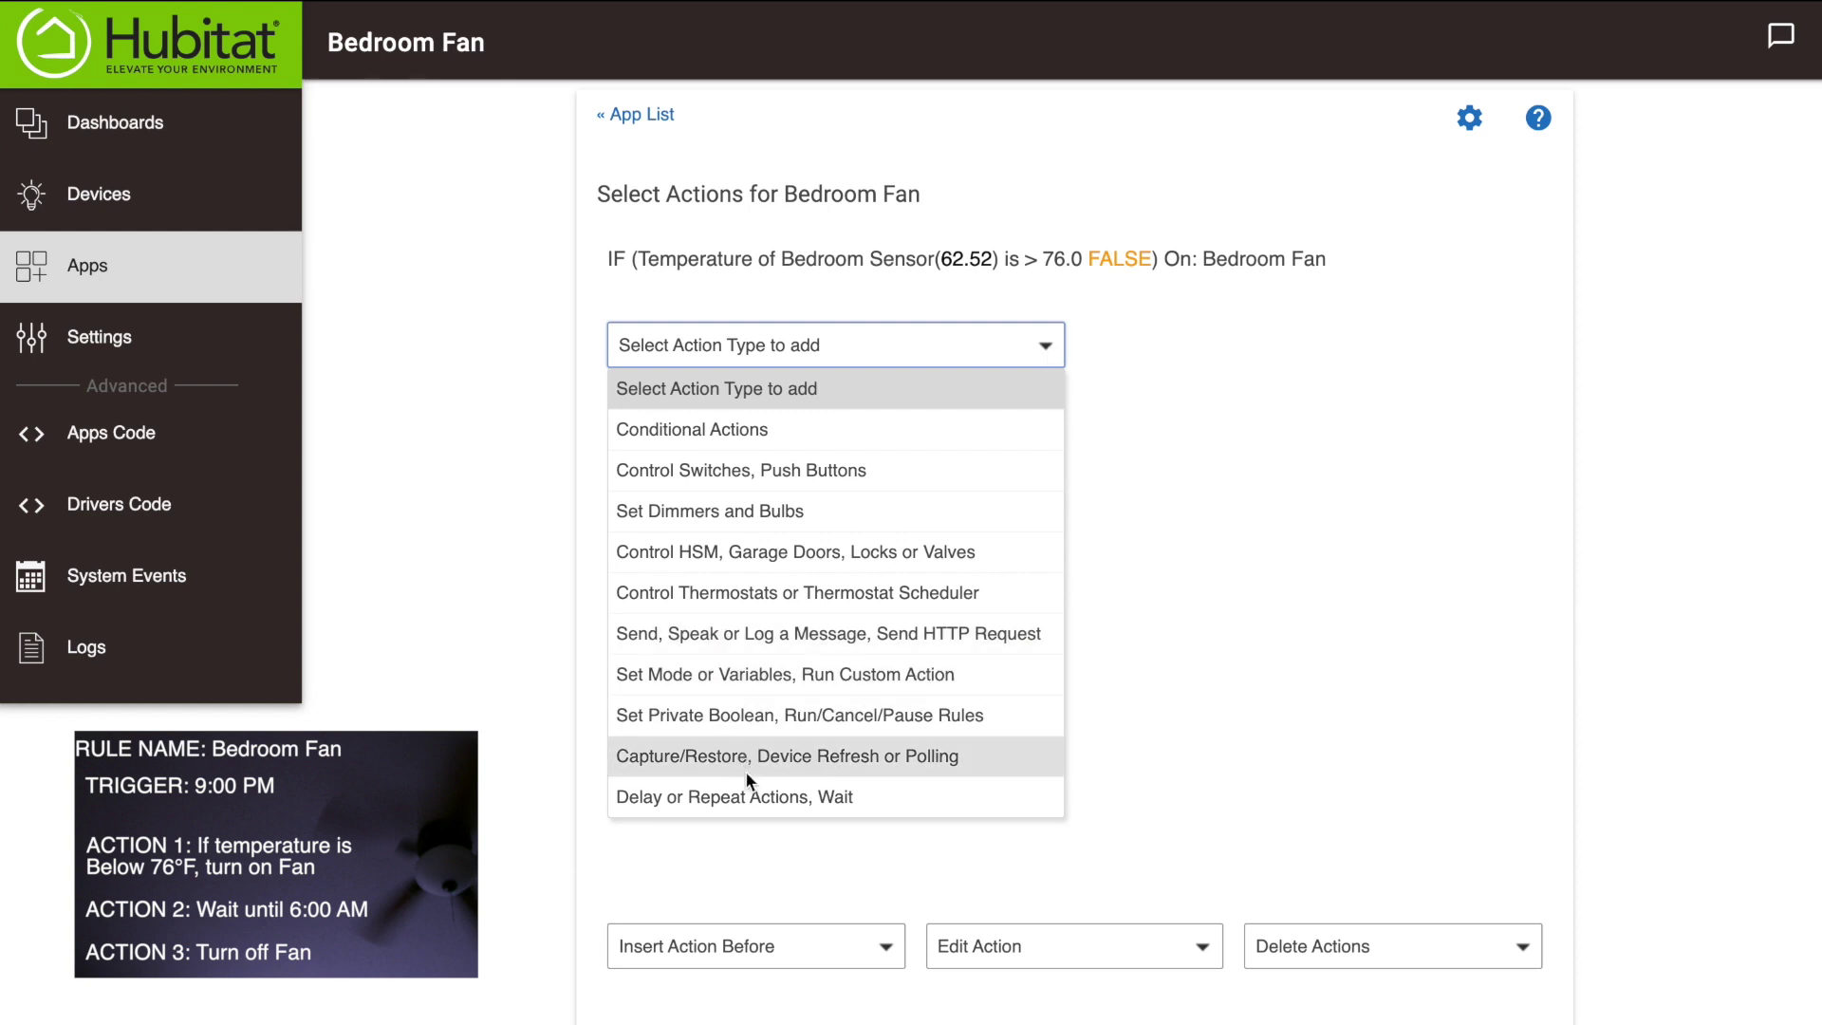
{"action": "left_click", "coordinate": [749, 800]}
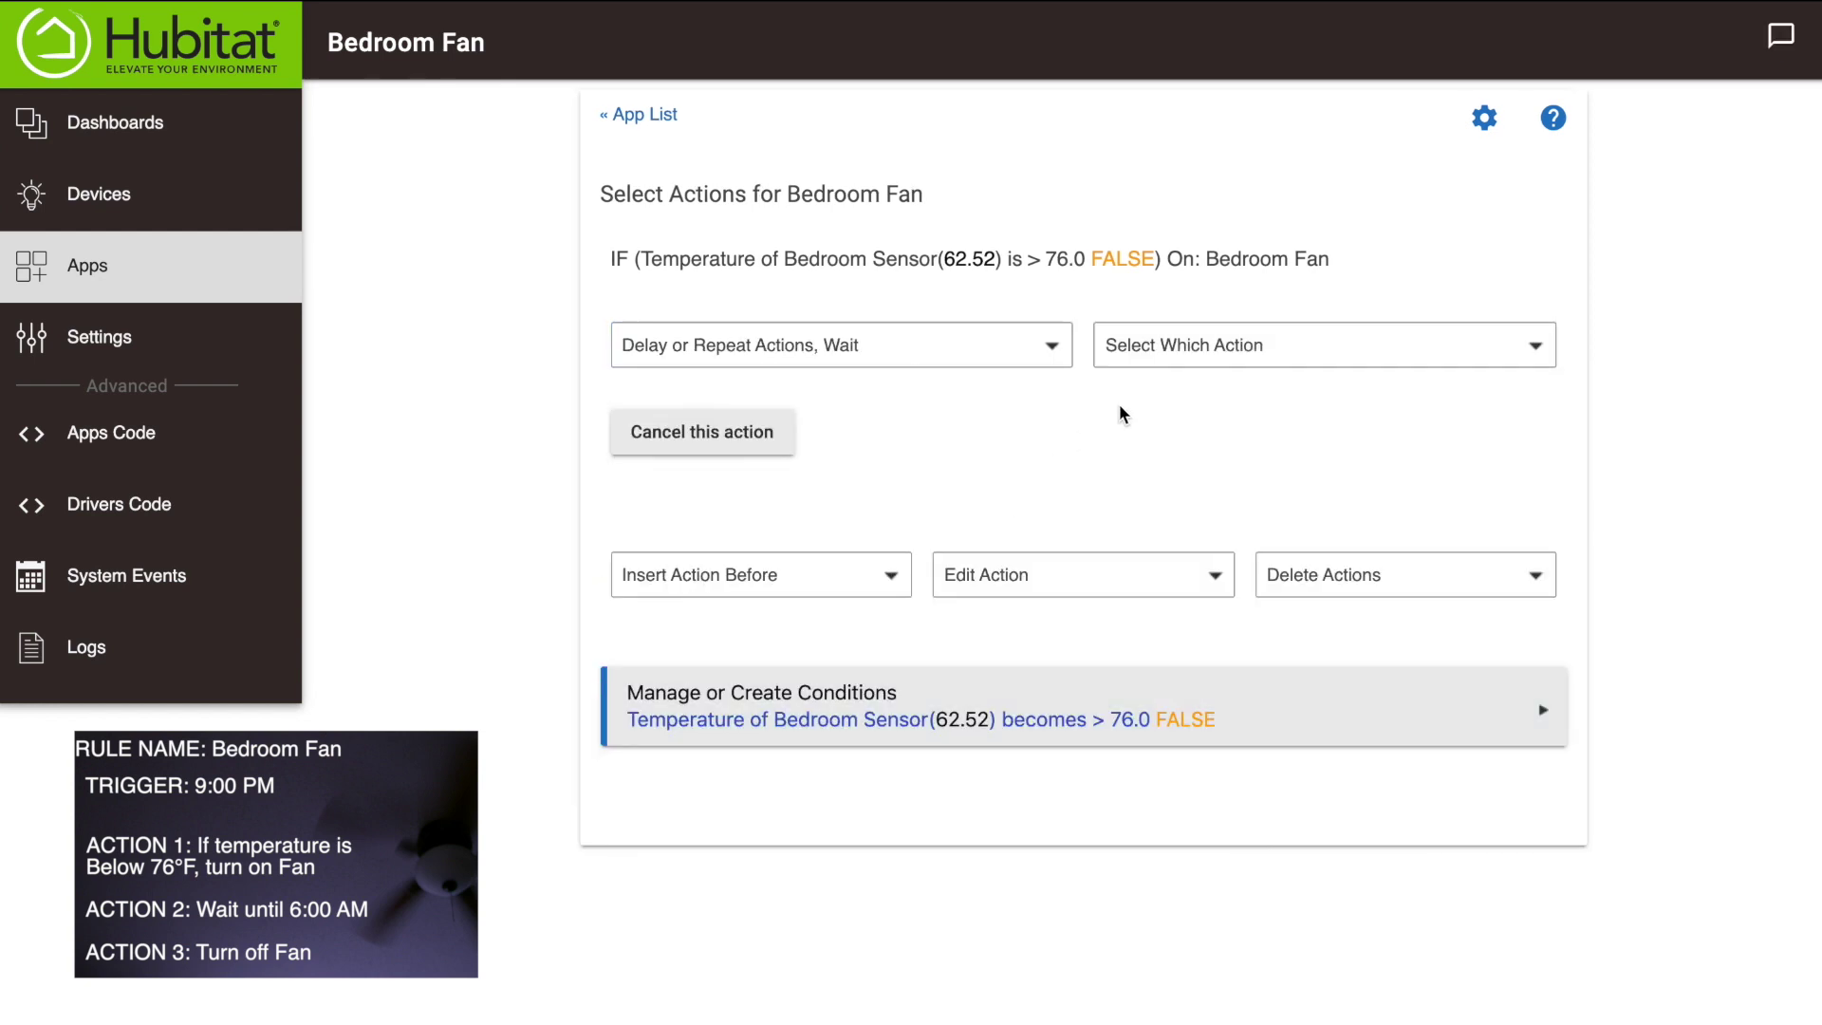
{"action": "left_click", "coordinate": [1192, 344]}
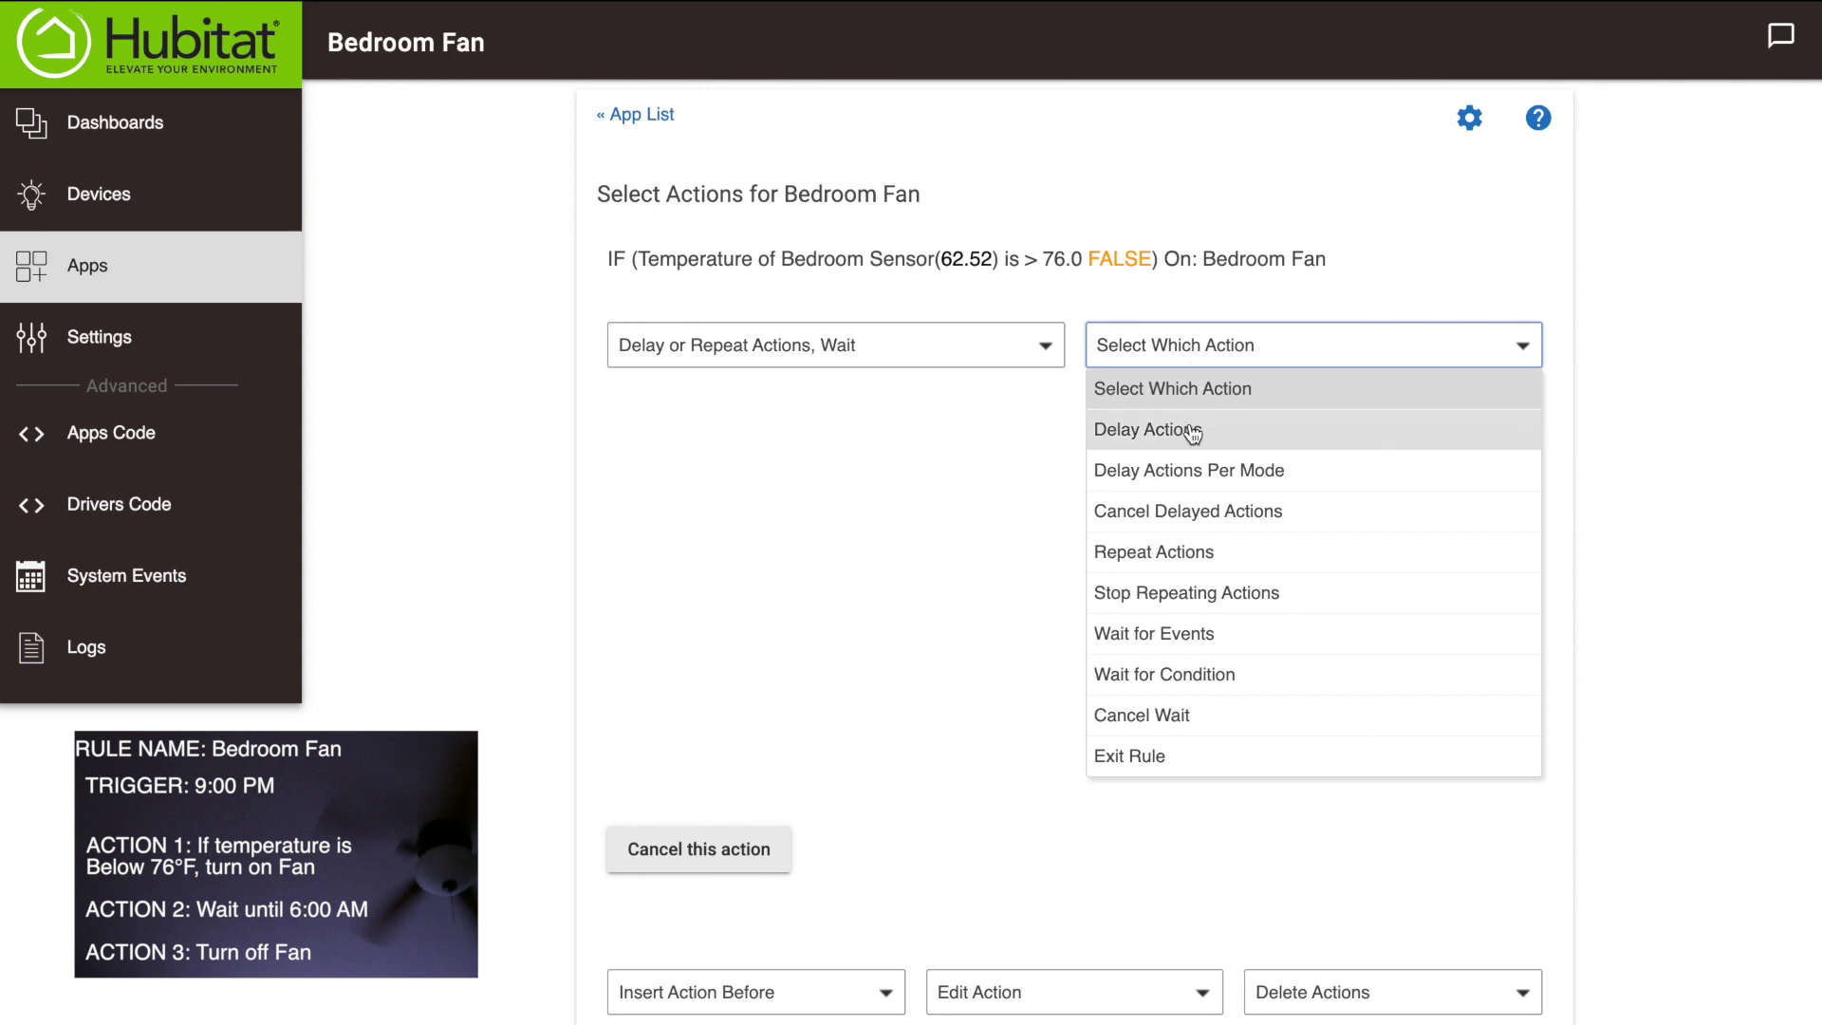
{"action": "left_click", "coordinate": [1182, 634]}
{"action": "left_click", "coordinate": [749, 514]}
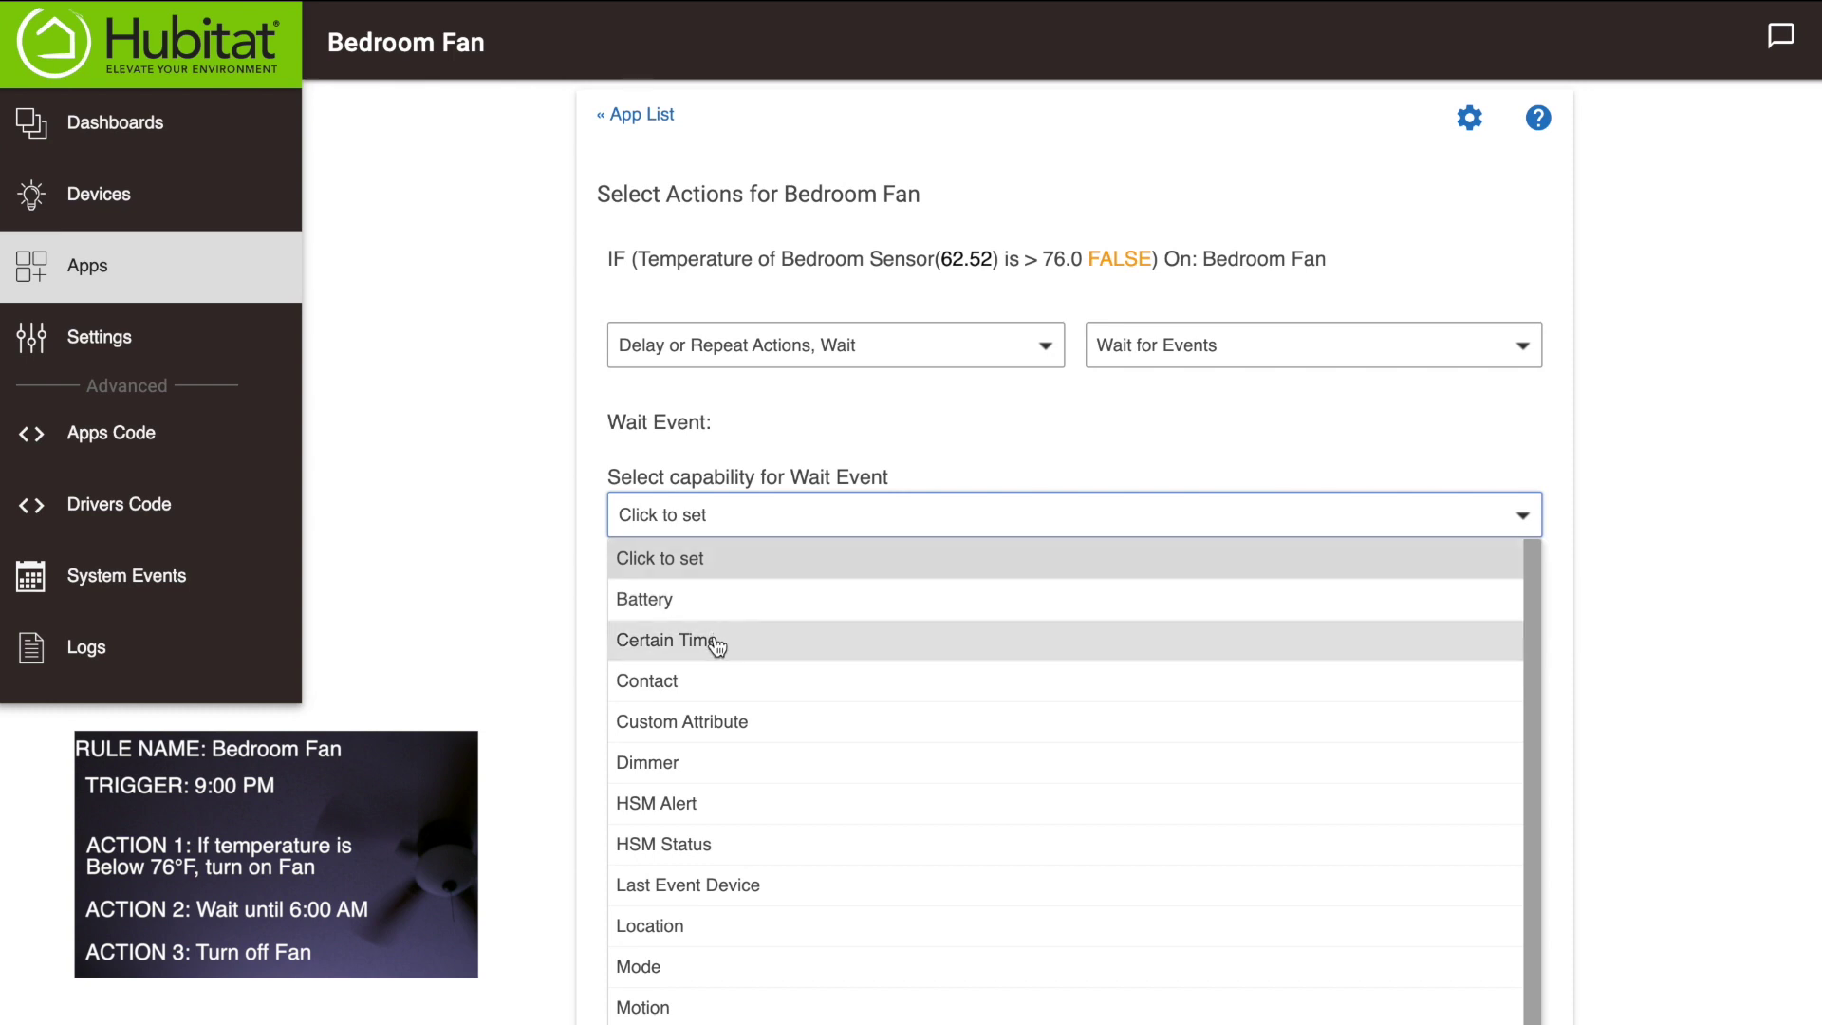
{"action": "left_click", "coordinate": [716, 644]}
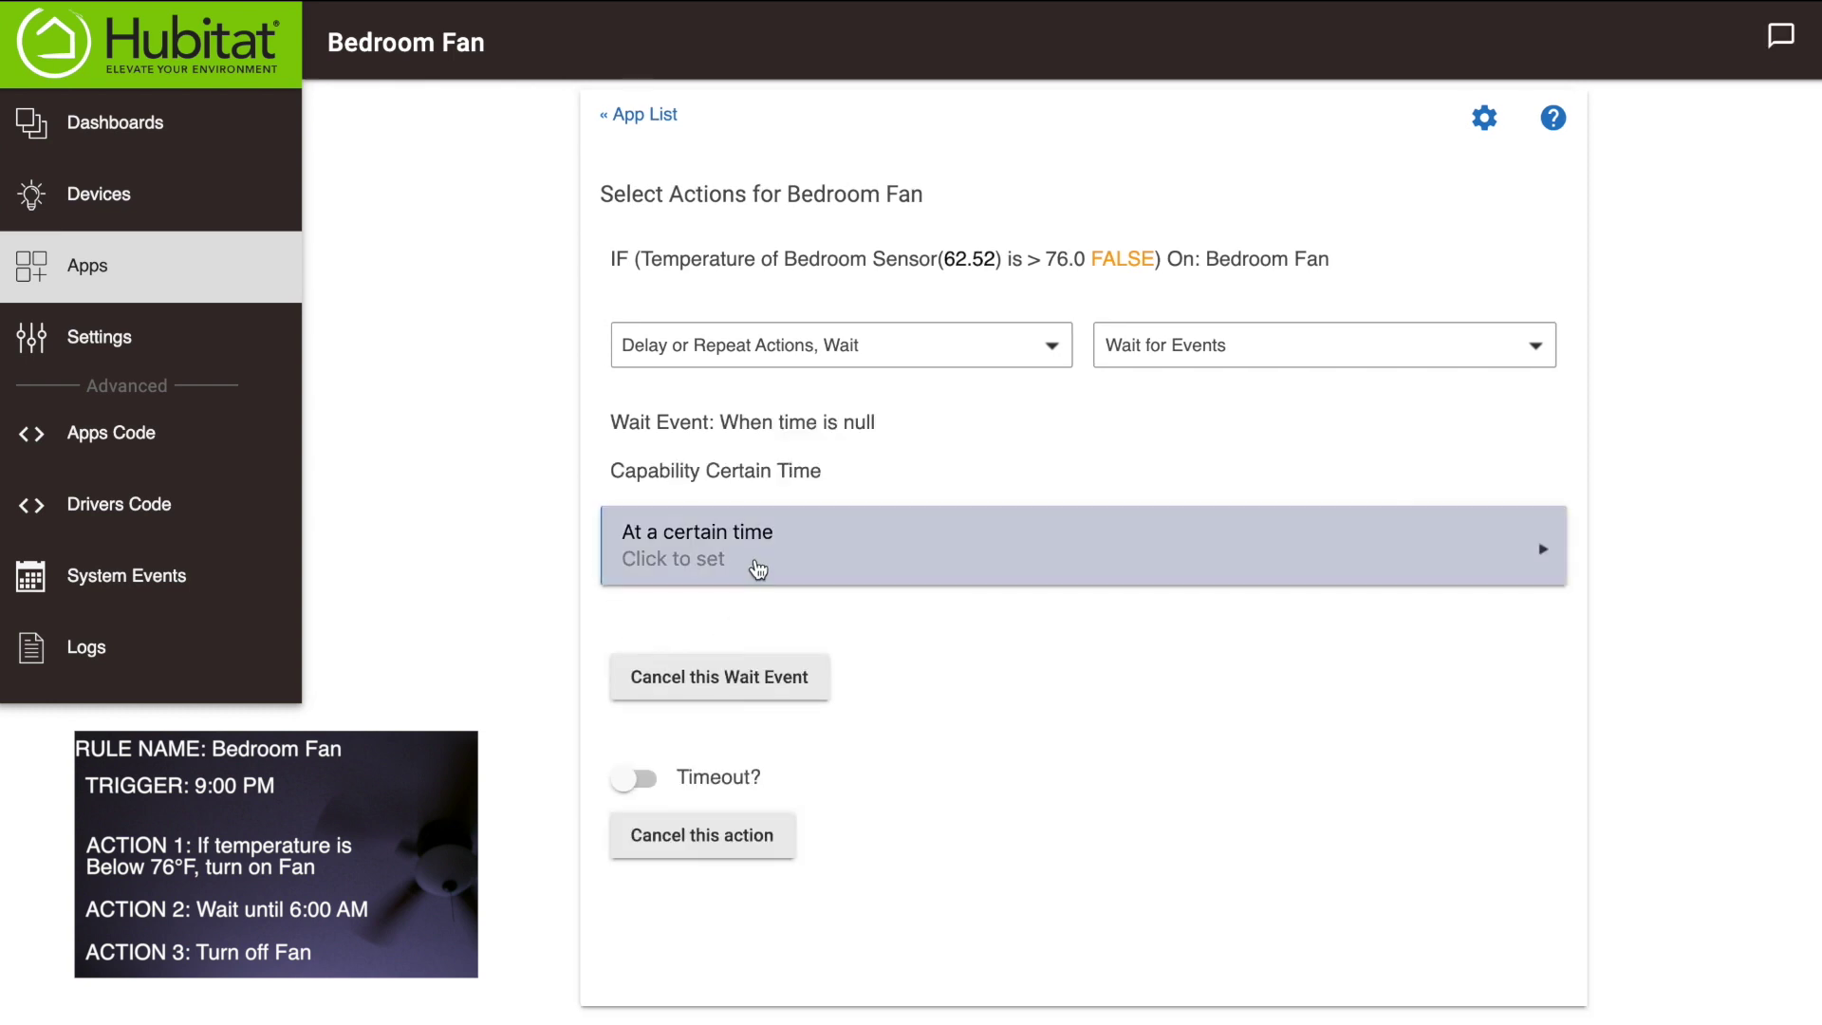
{"action": "left_click", "coordinate": [757, 566]}
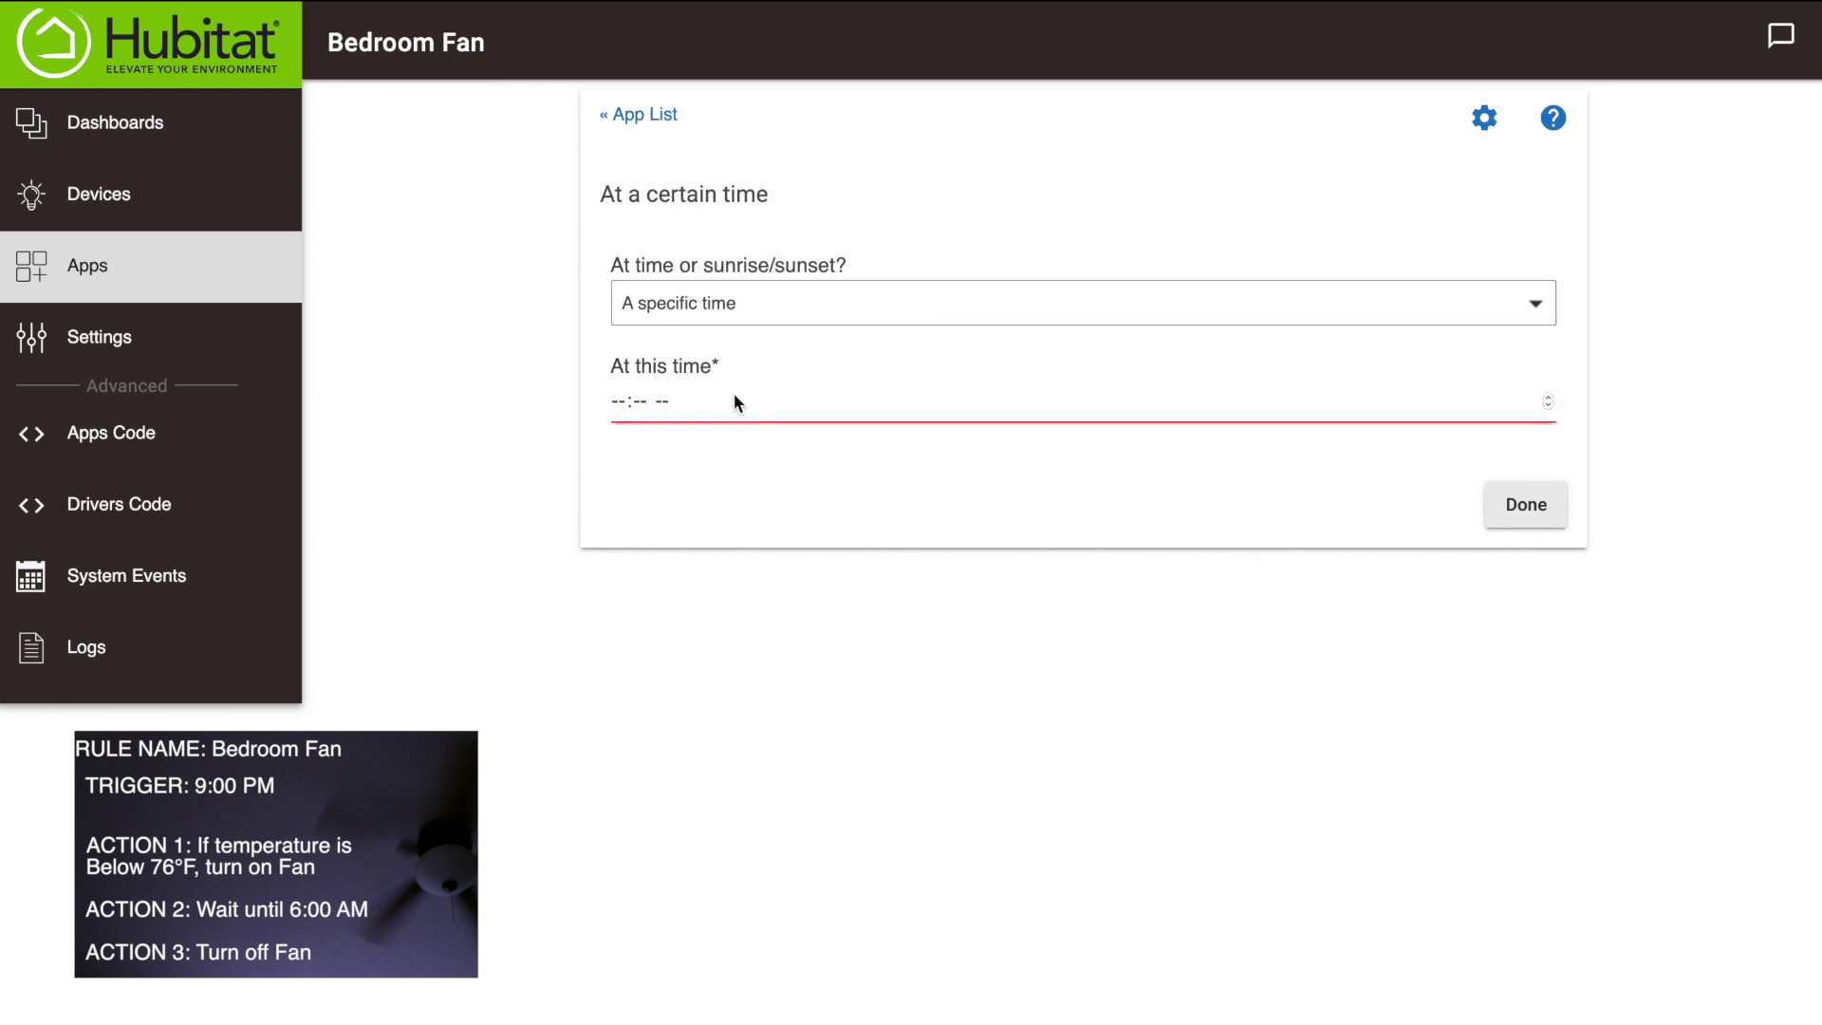
{"action": "left_click", "coordinate": [621, 410]}
{"action": "type", "text": "06:00a"}
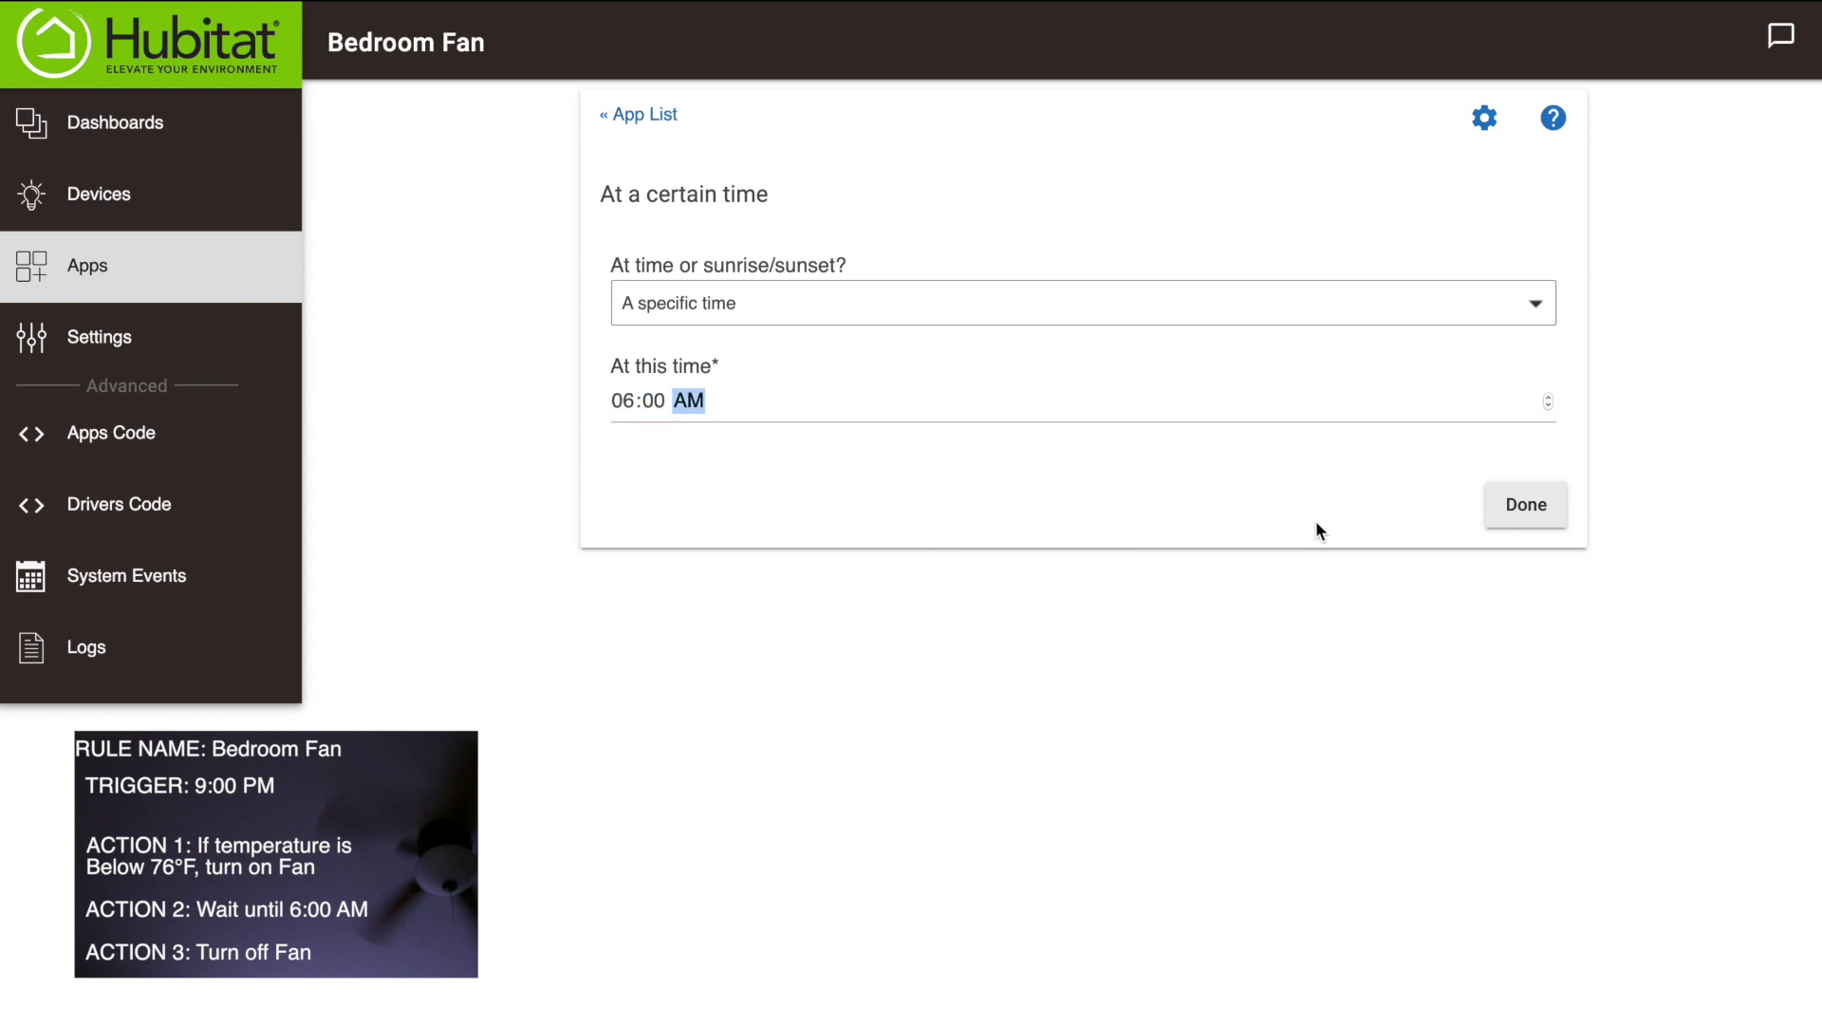
{"action": "left_click", "coordinate": [1547, 511]}
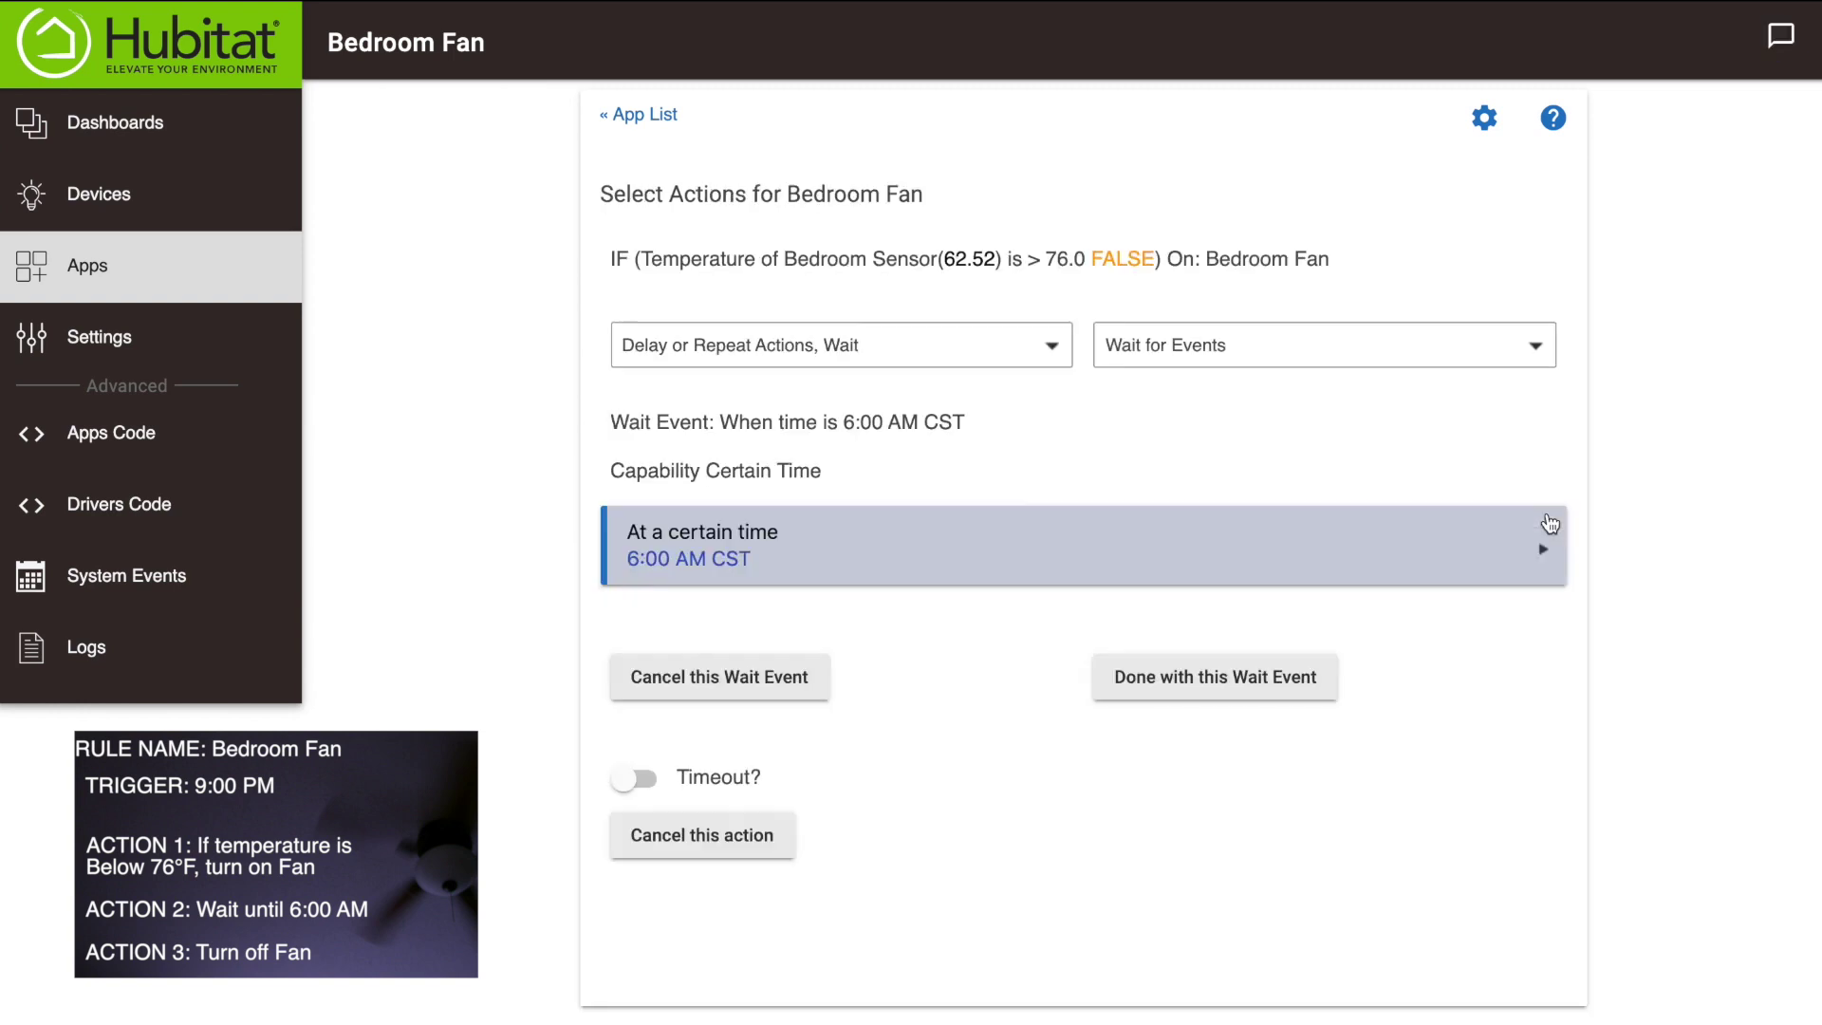
{"action": "left_click", "coordinate": [1229, 676]}
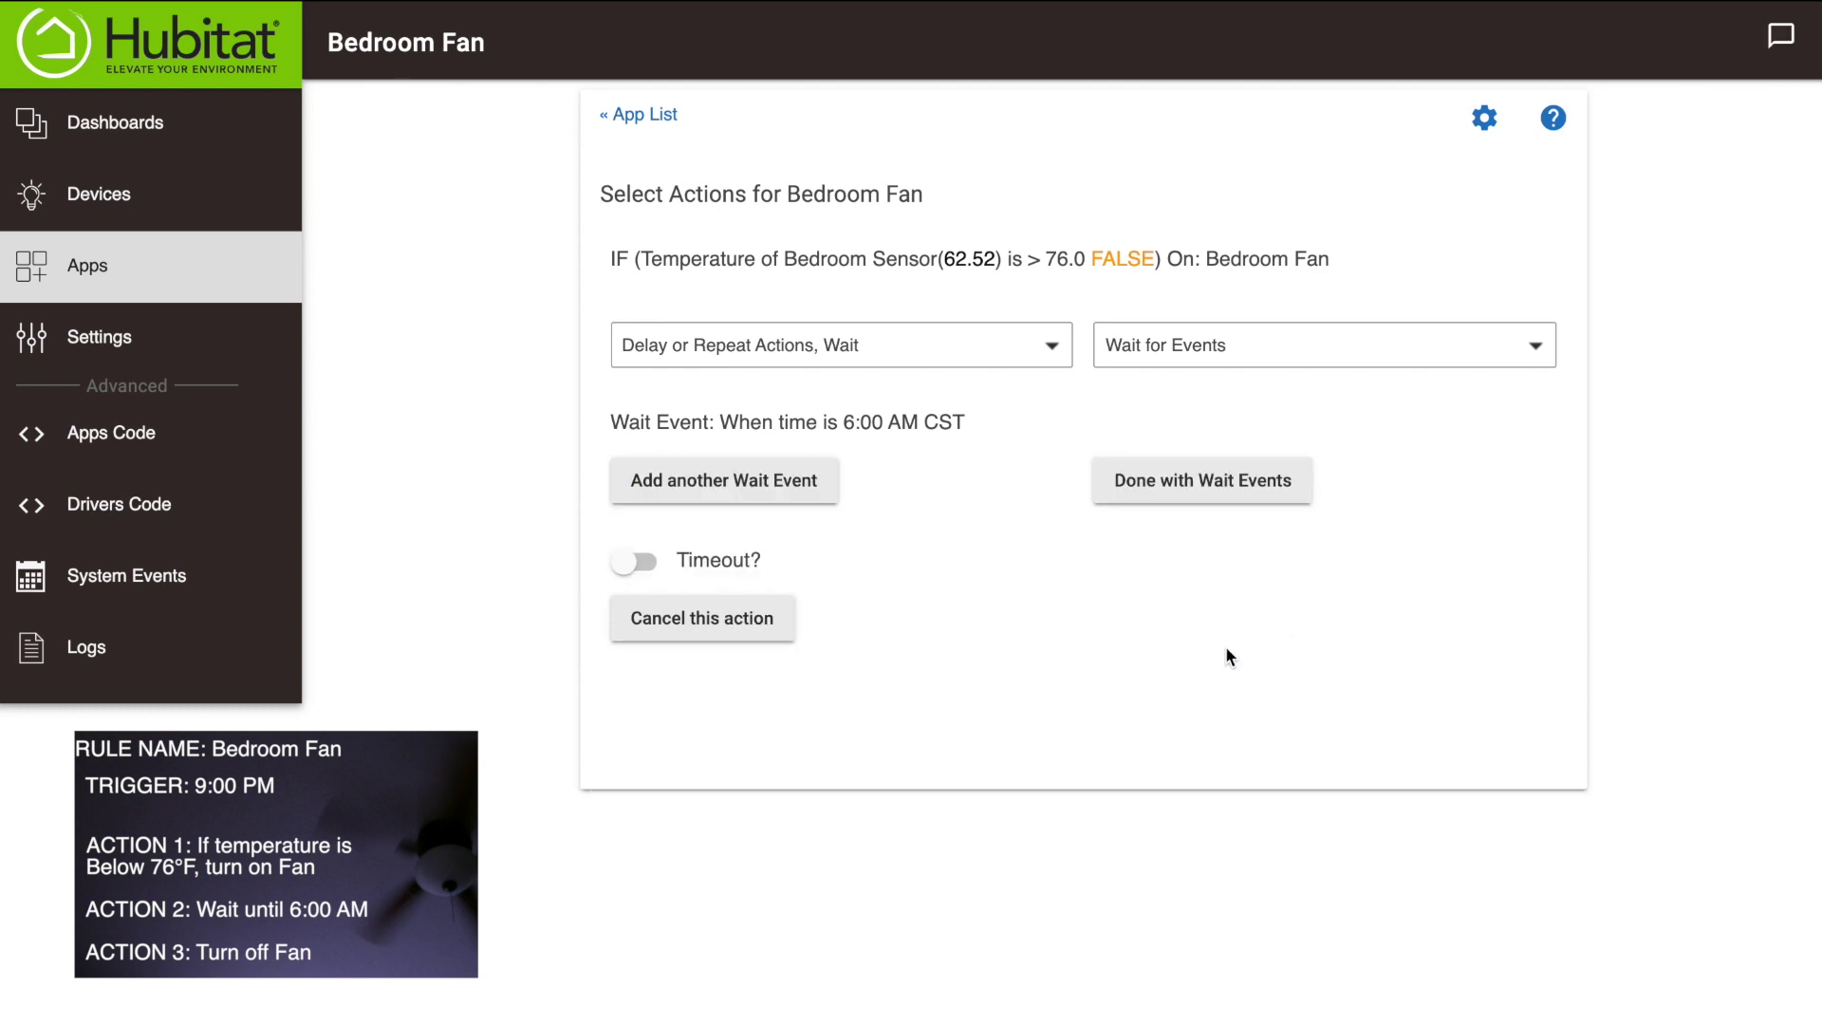
- Add a 'Turn switches off' action for the Bedroom Fan switch after the wait
{"action": "left_click", "coordinate": [1212, 490]}
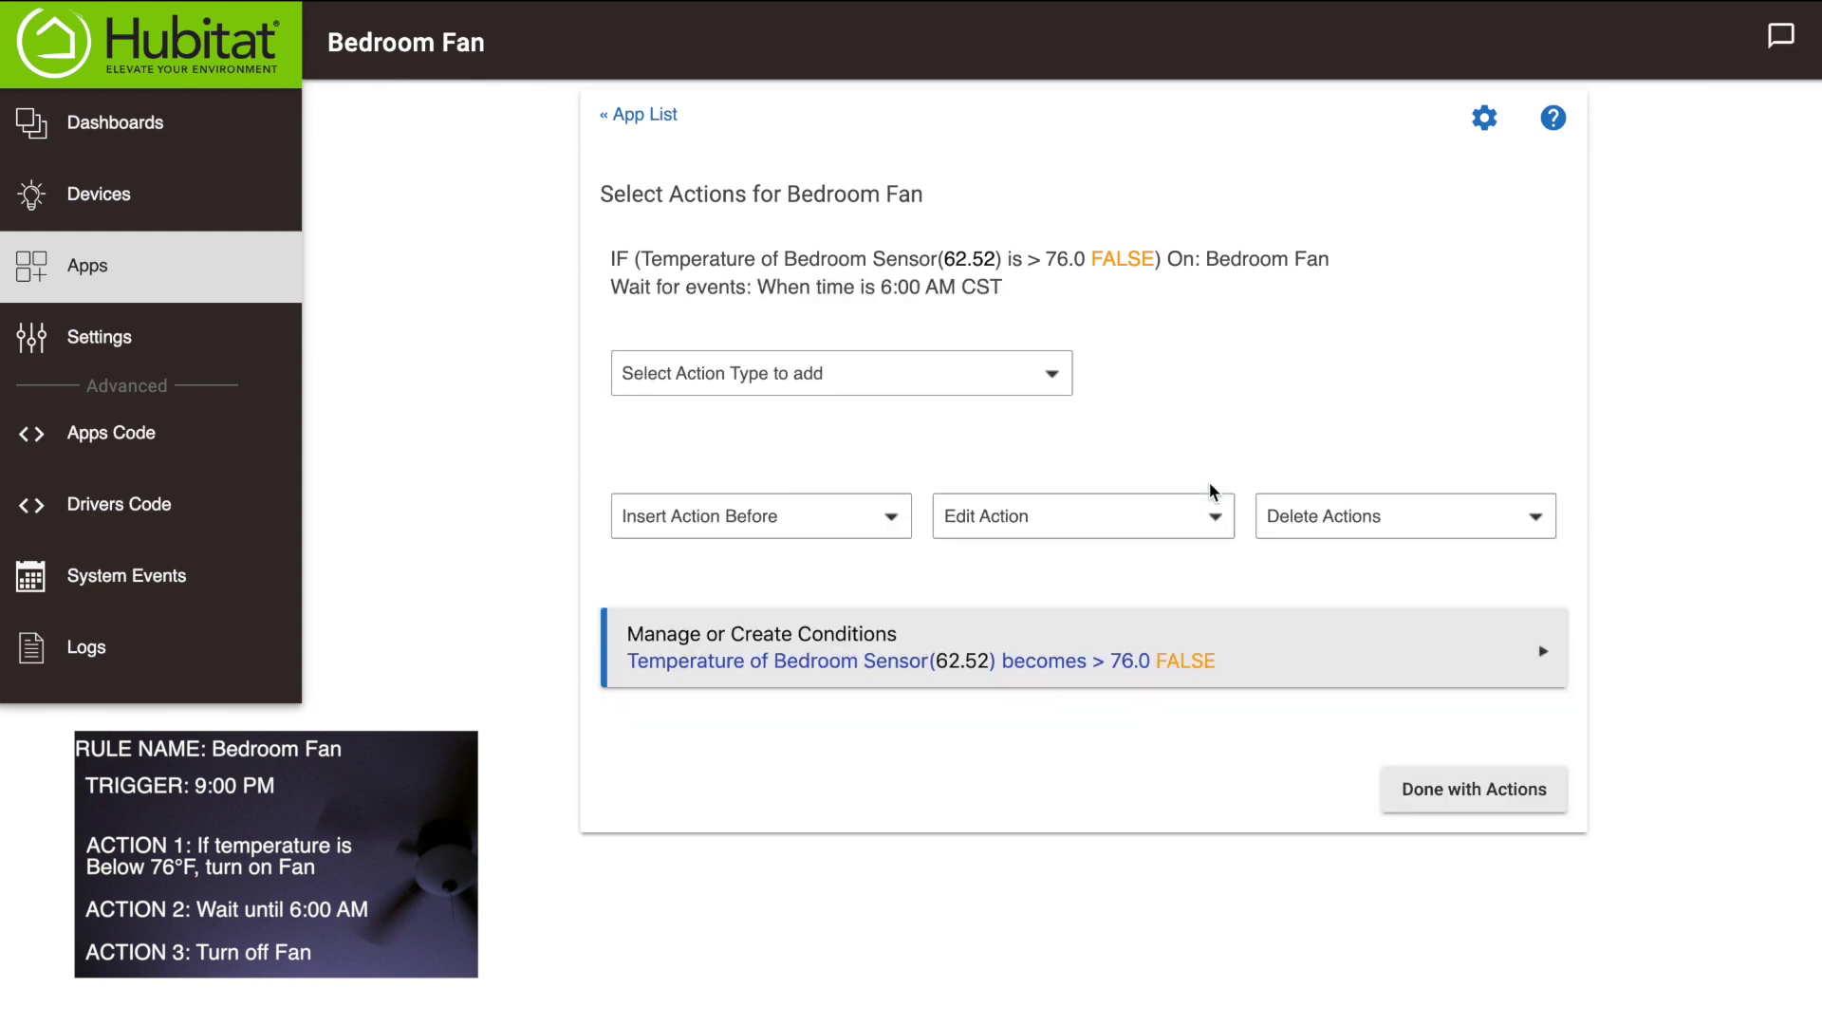
{"action": "left_click", "coordinate": [1044, 375]}
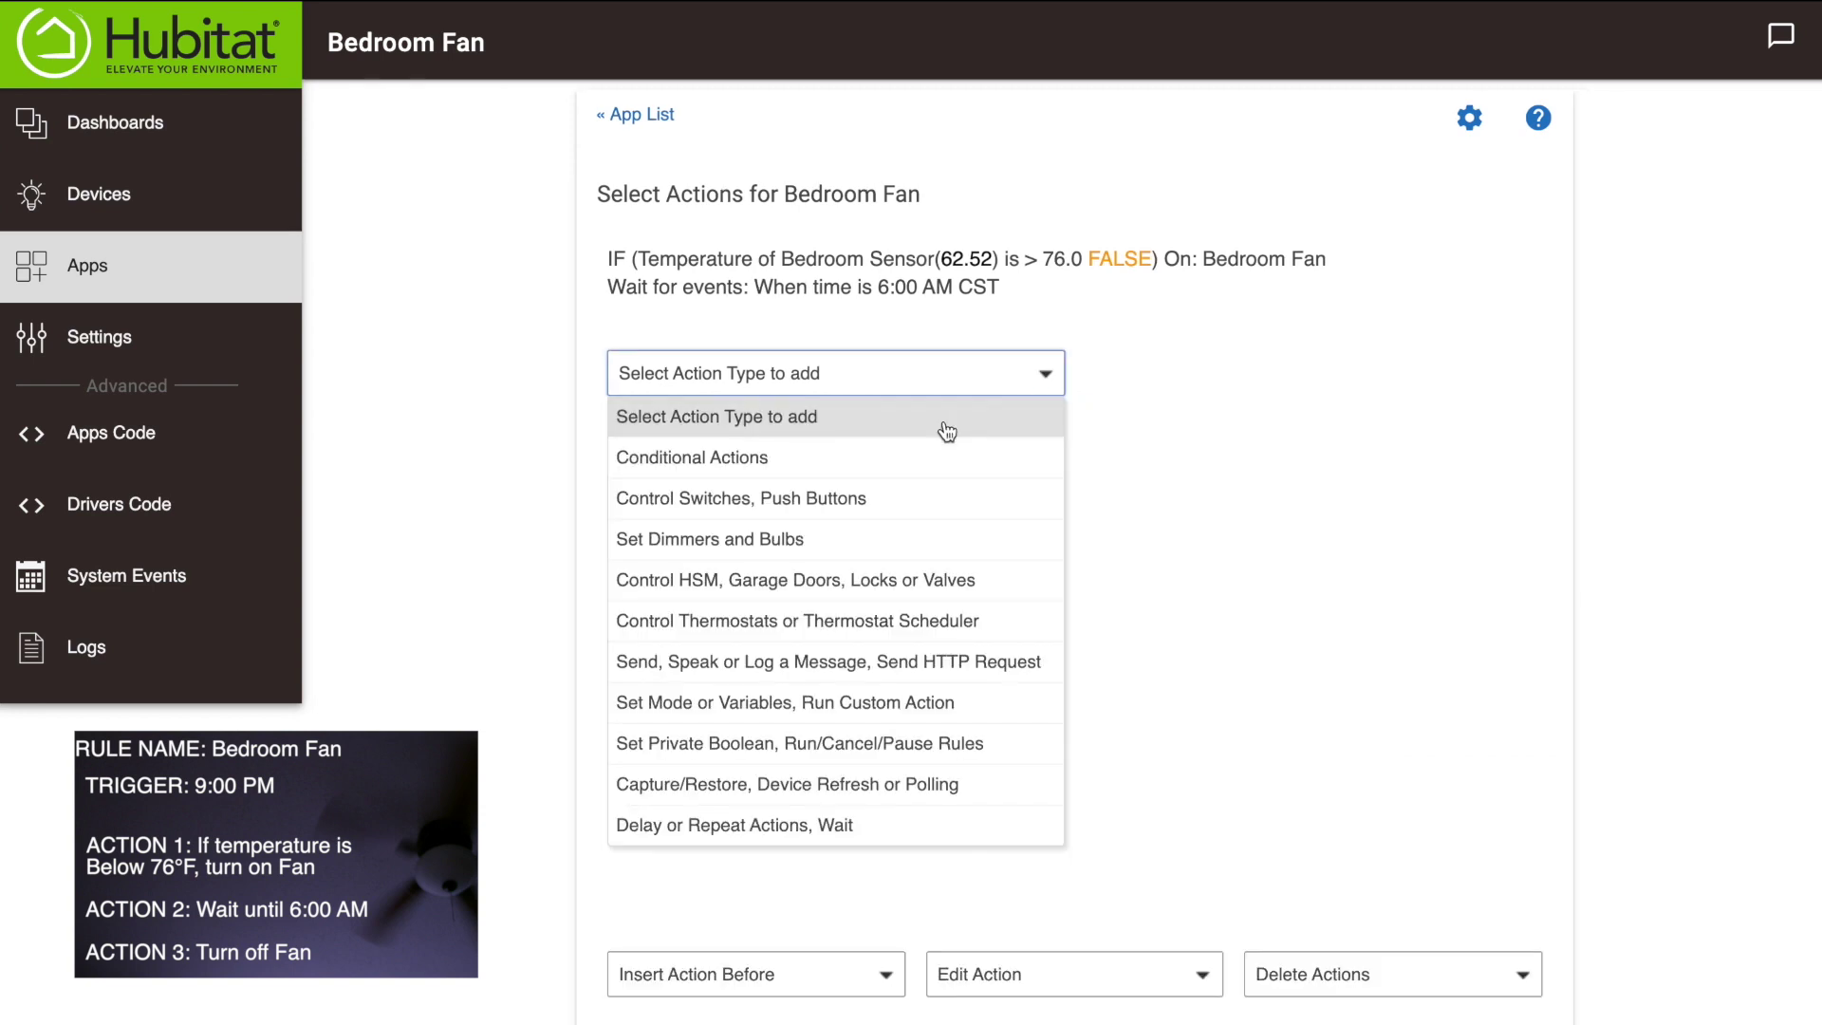
{"action": "left_click", "coordinate": [833, 499]}
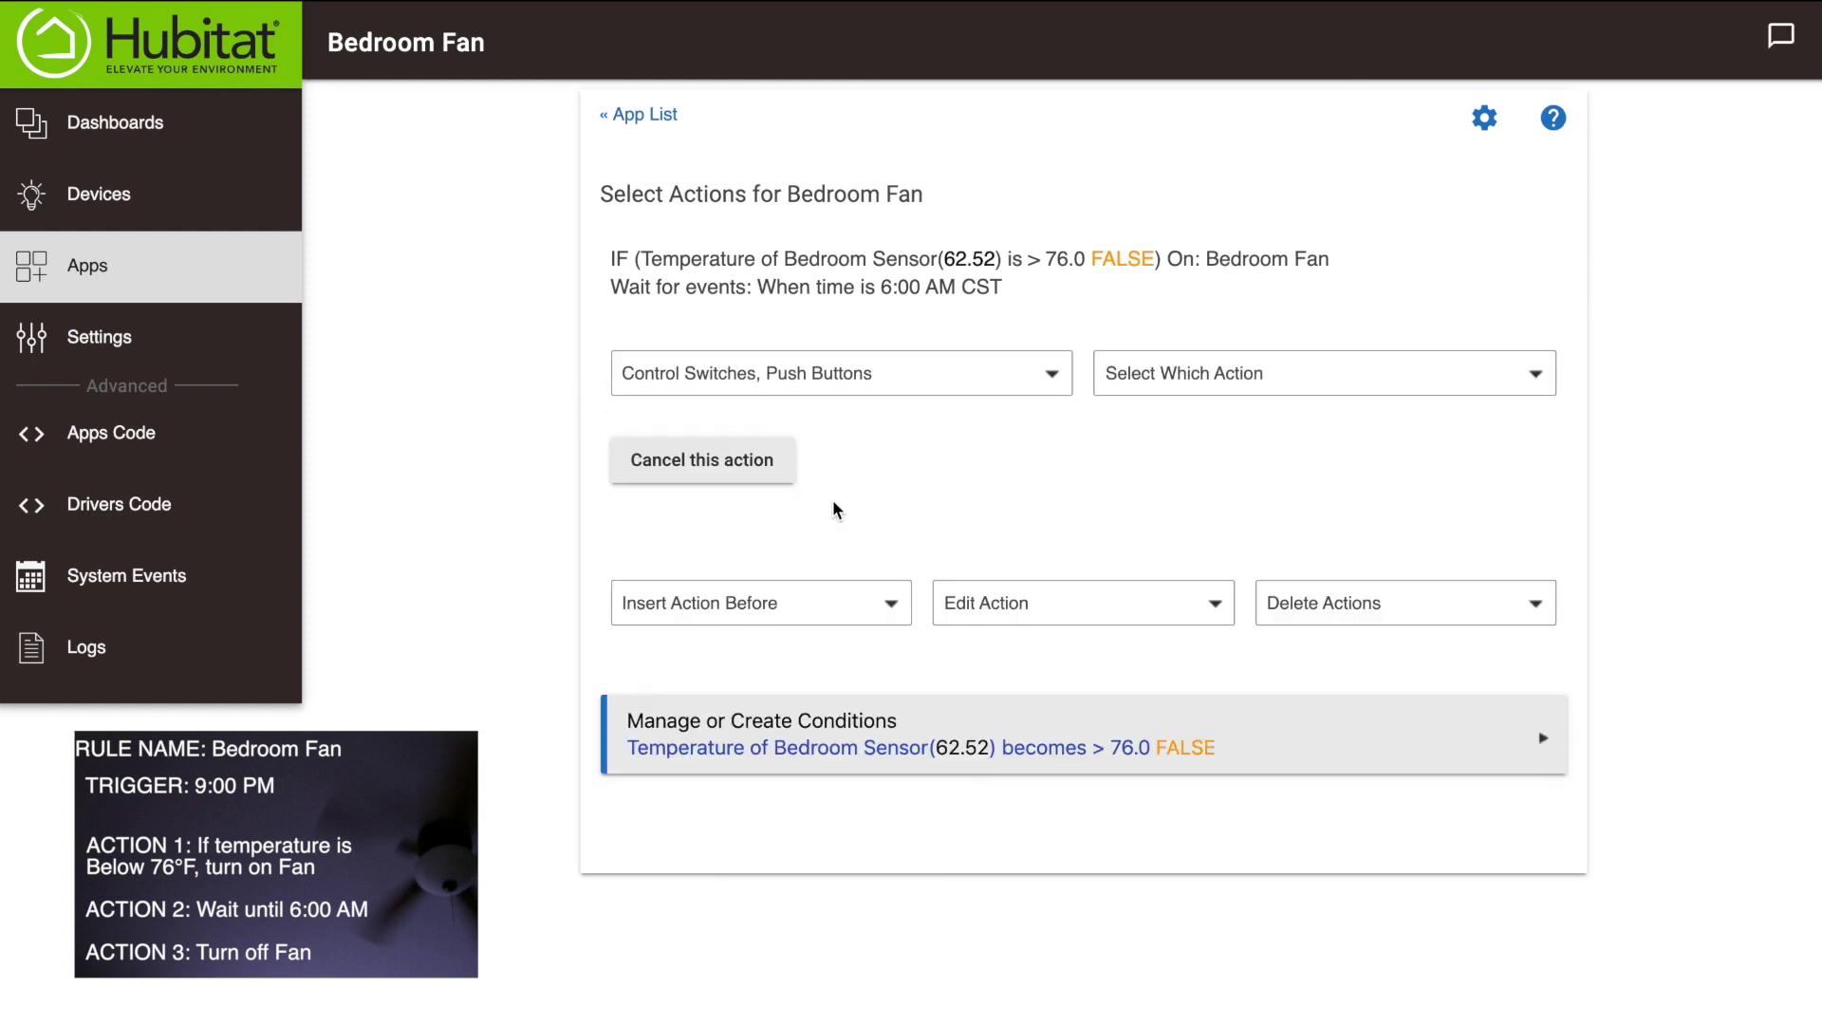
{"action": "left_click", "coordinate": [1227, 367]}
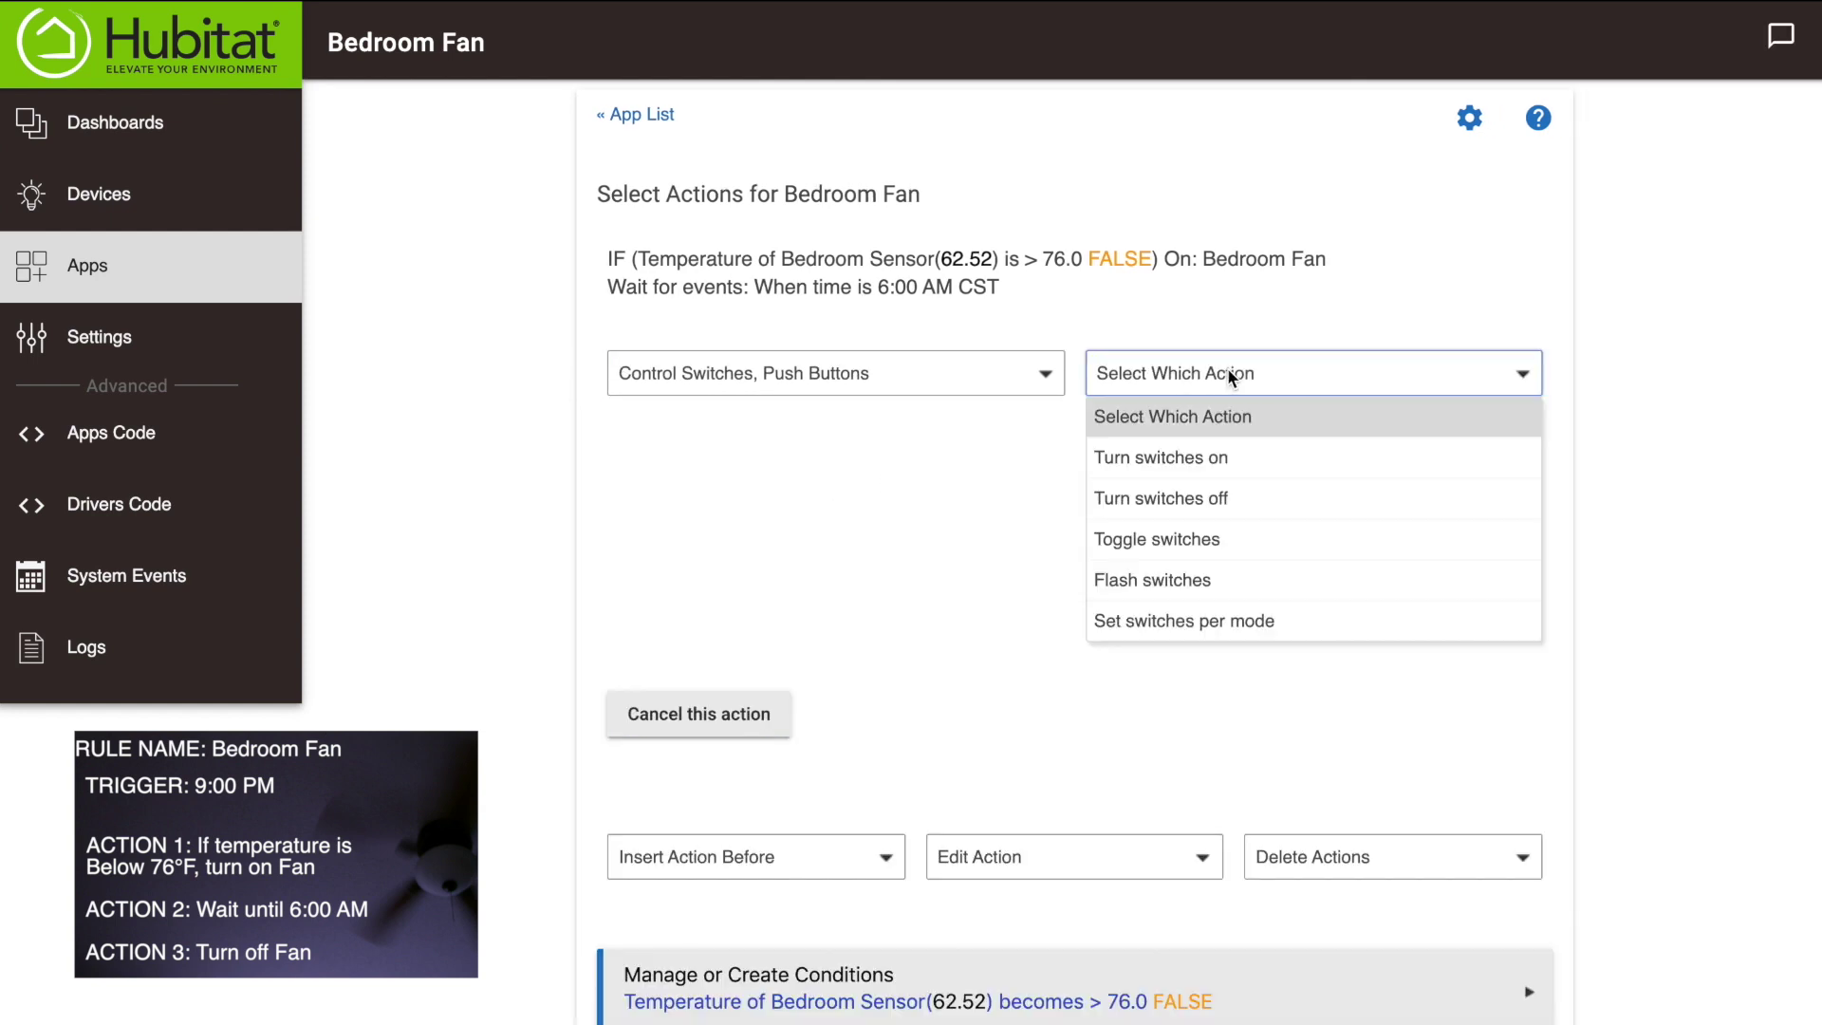
{"action": "left_click", "coordinate": [1181, 501]}
{"action": "left_click", "coordinate": [720, 489]}
{"action": "left_click", "coordinate": [623, 573]}
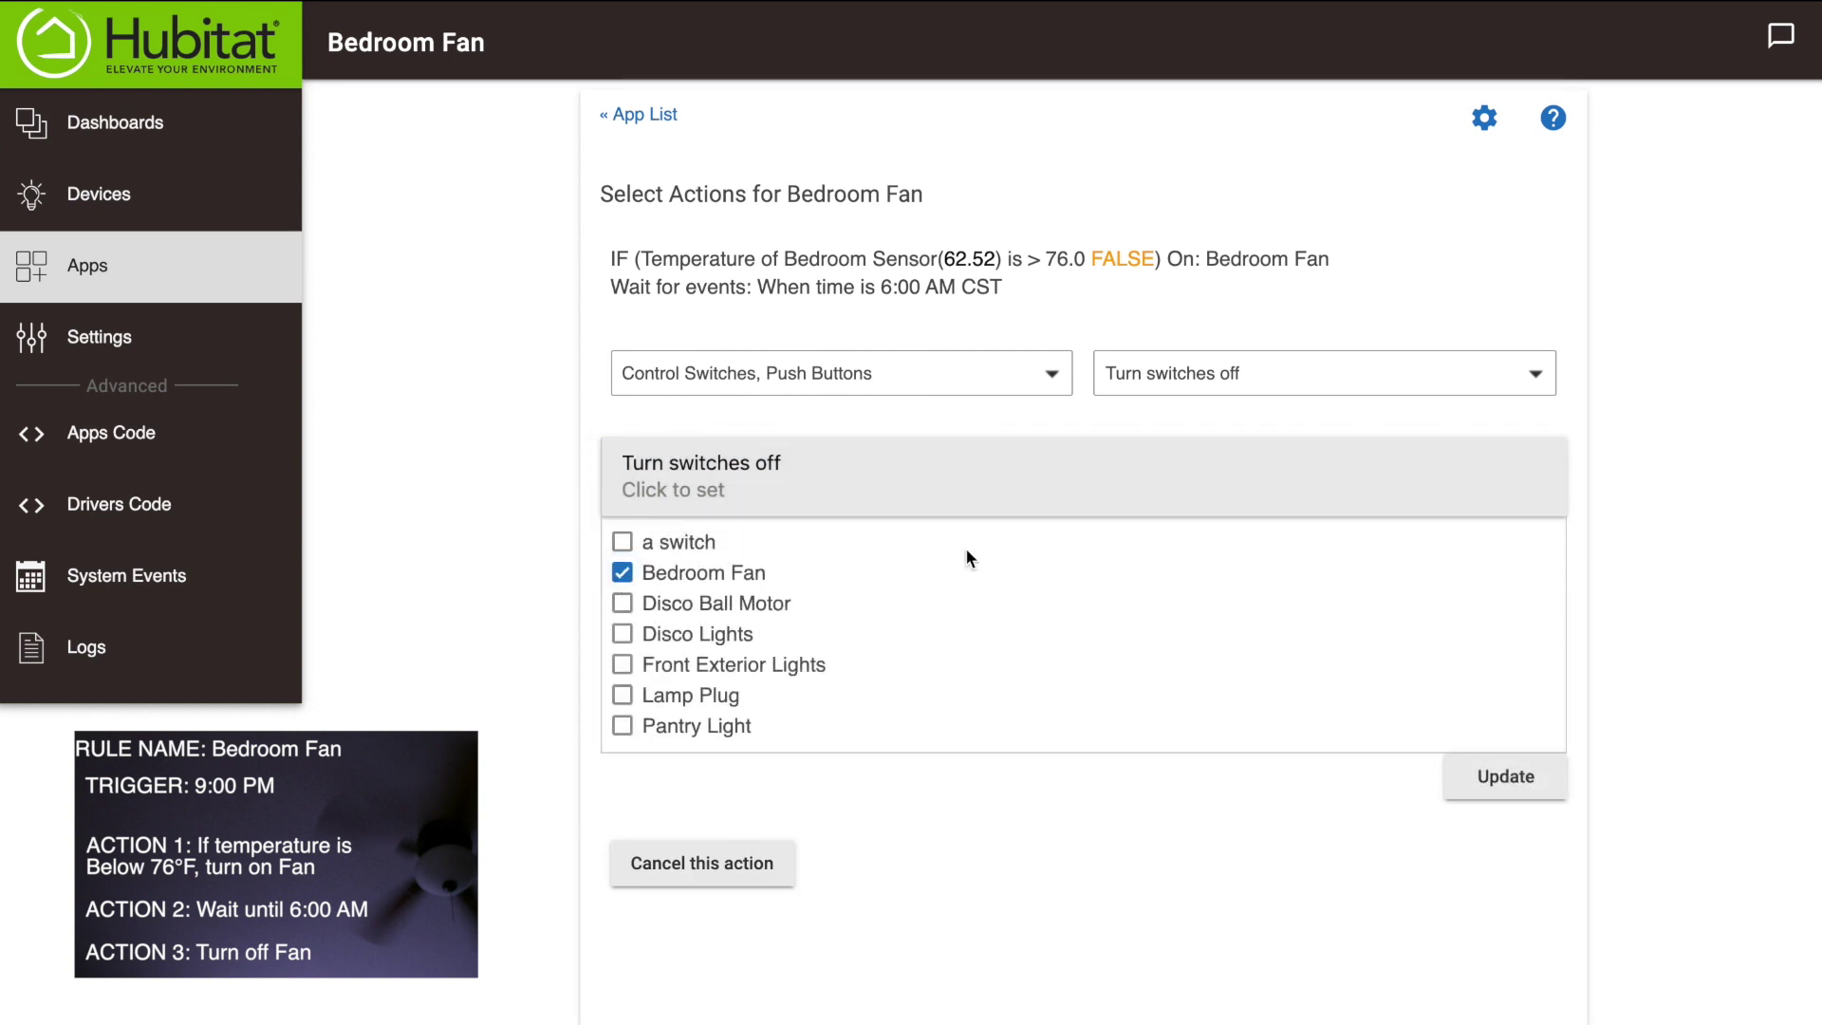
{"action": "left_click", "coordinate": [1506, 774]}
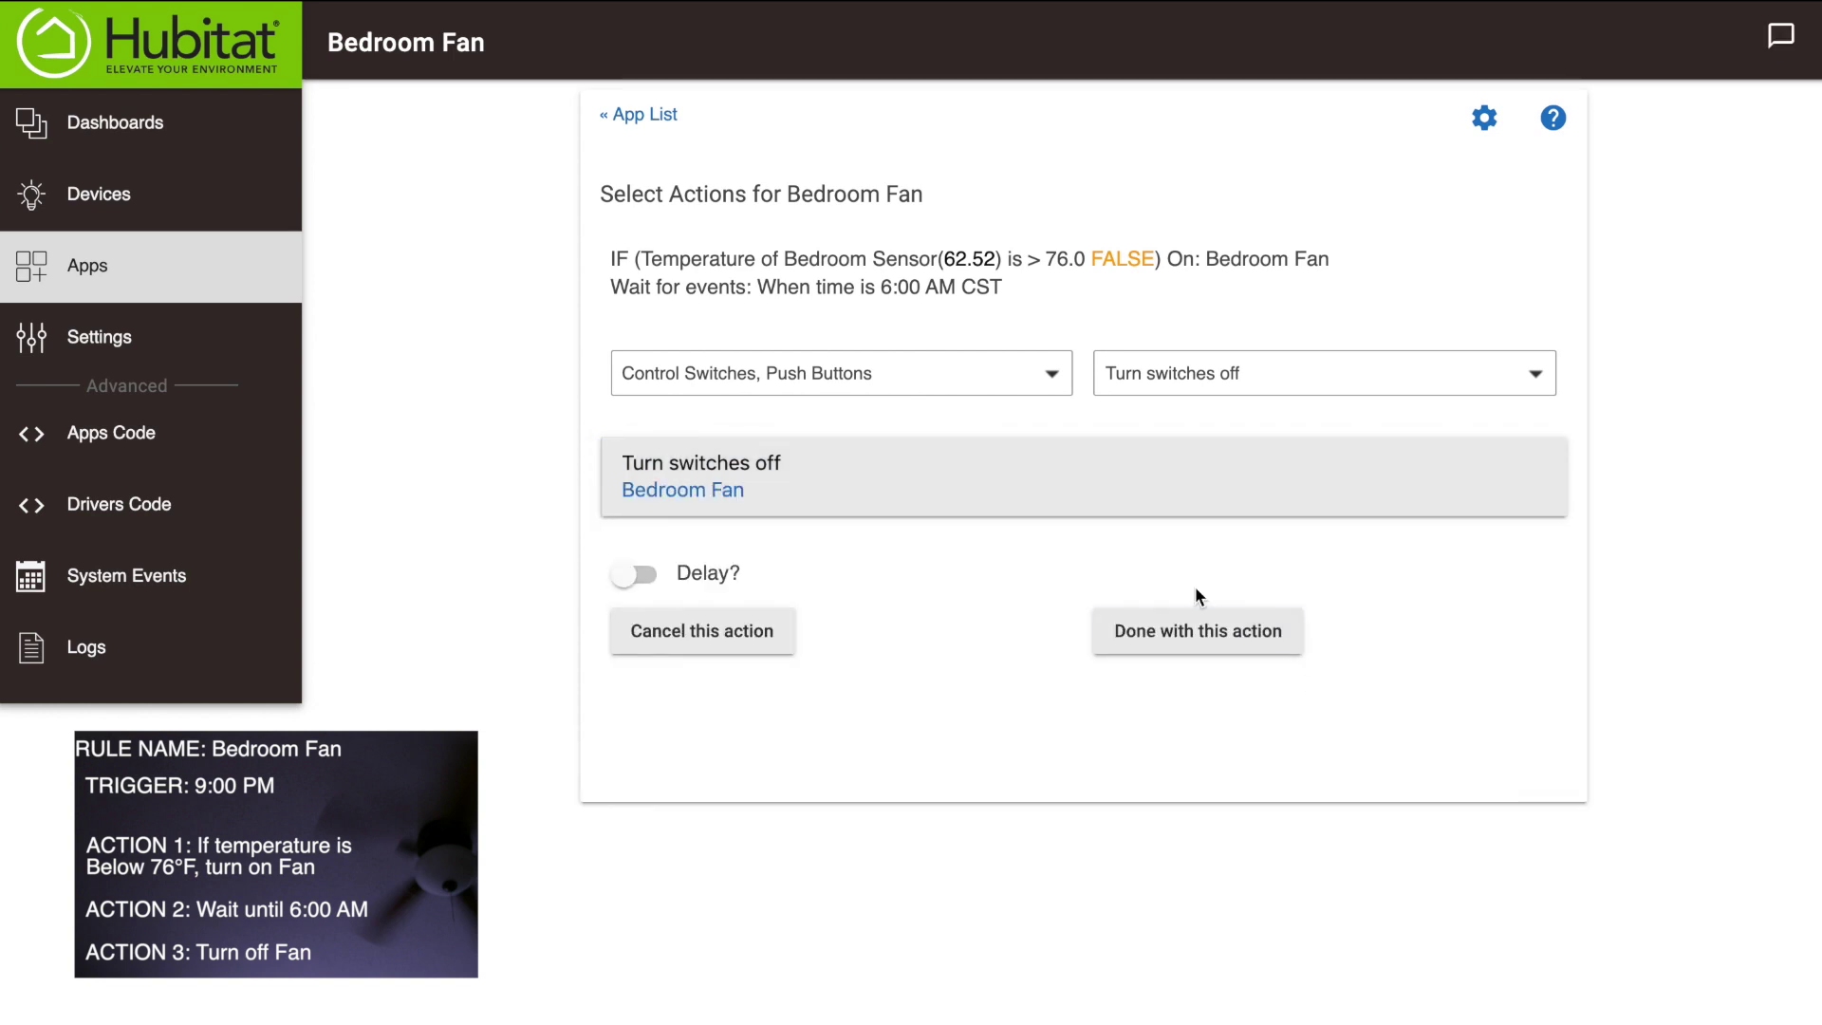
{"action": "left_click", "coordinate": [1167, 617]}
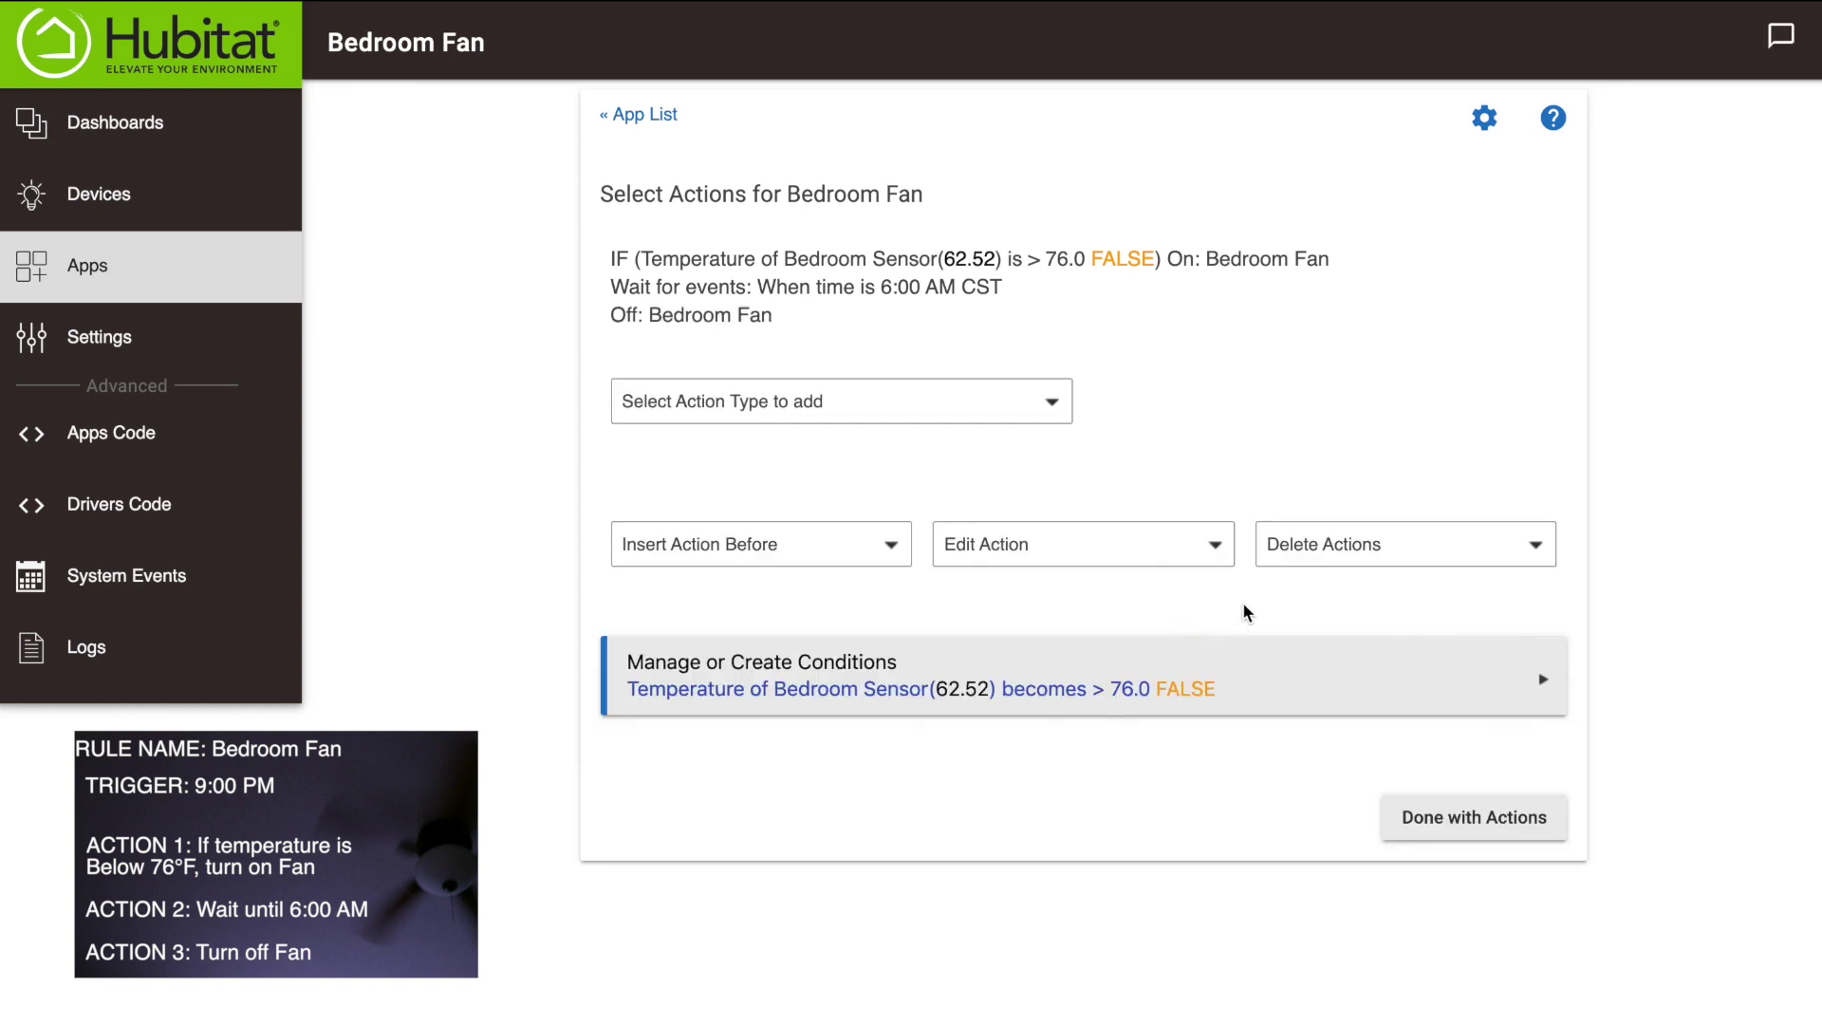
- Edit the Bedroom Sensor temperature condition, keeping its threshold at 76, and save it
{"action": "left_click", "coordinate": [1010, 677]}
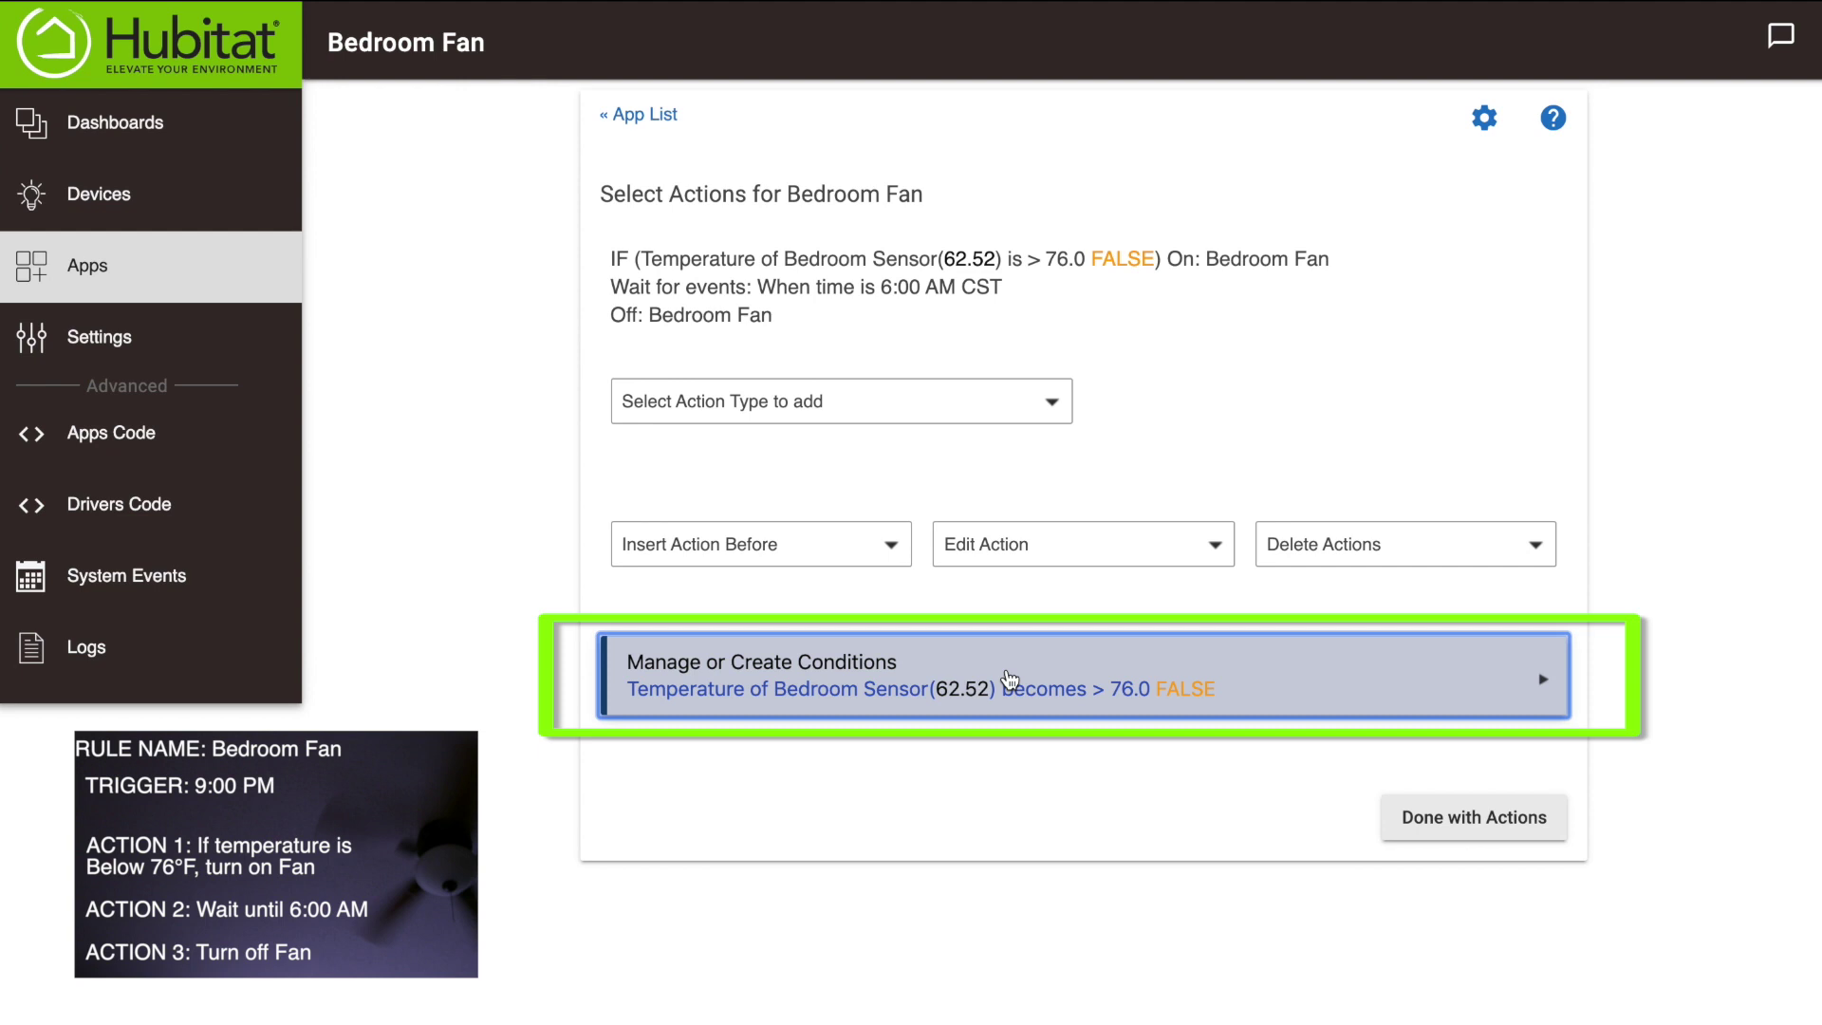
{"action": "left_click", "coordinate": [1009, 679]}
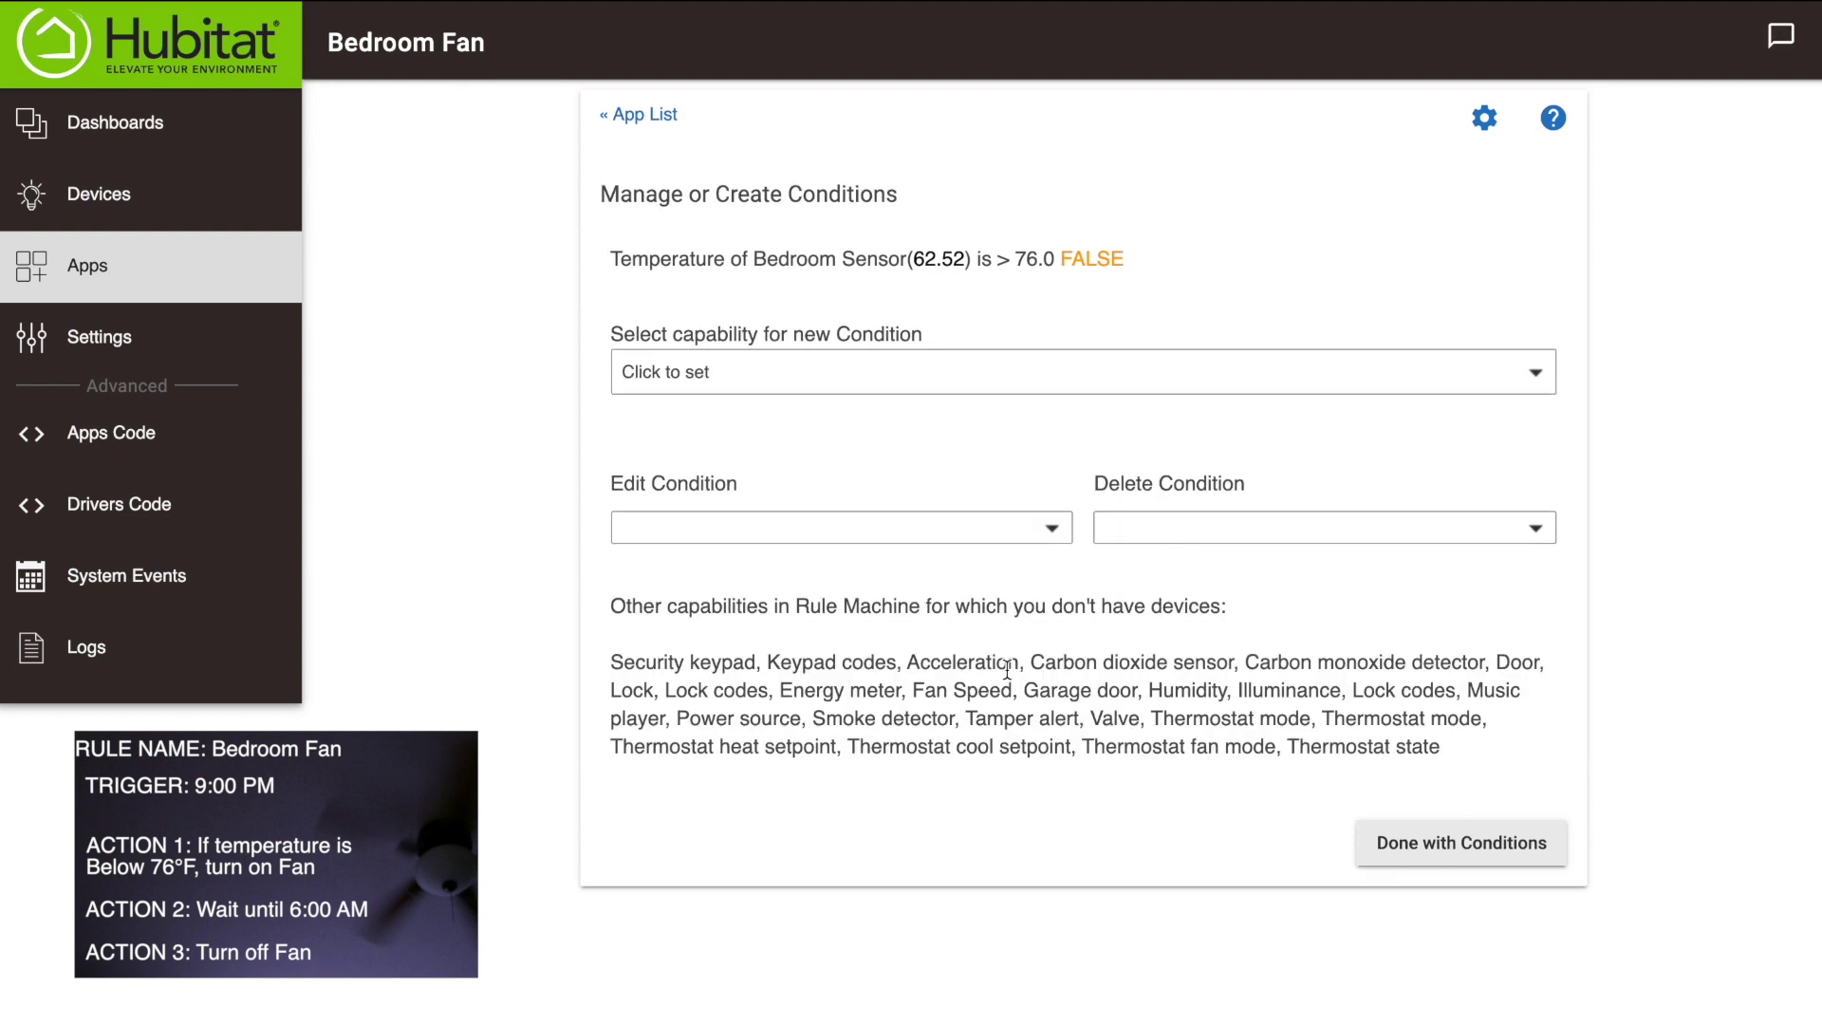
{"action": "left_click", "coordinate": [1044, 526]}
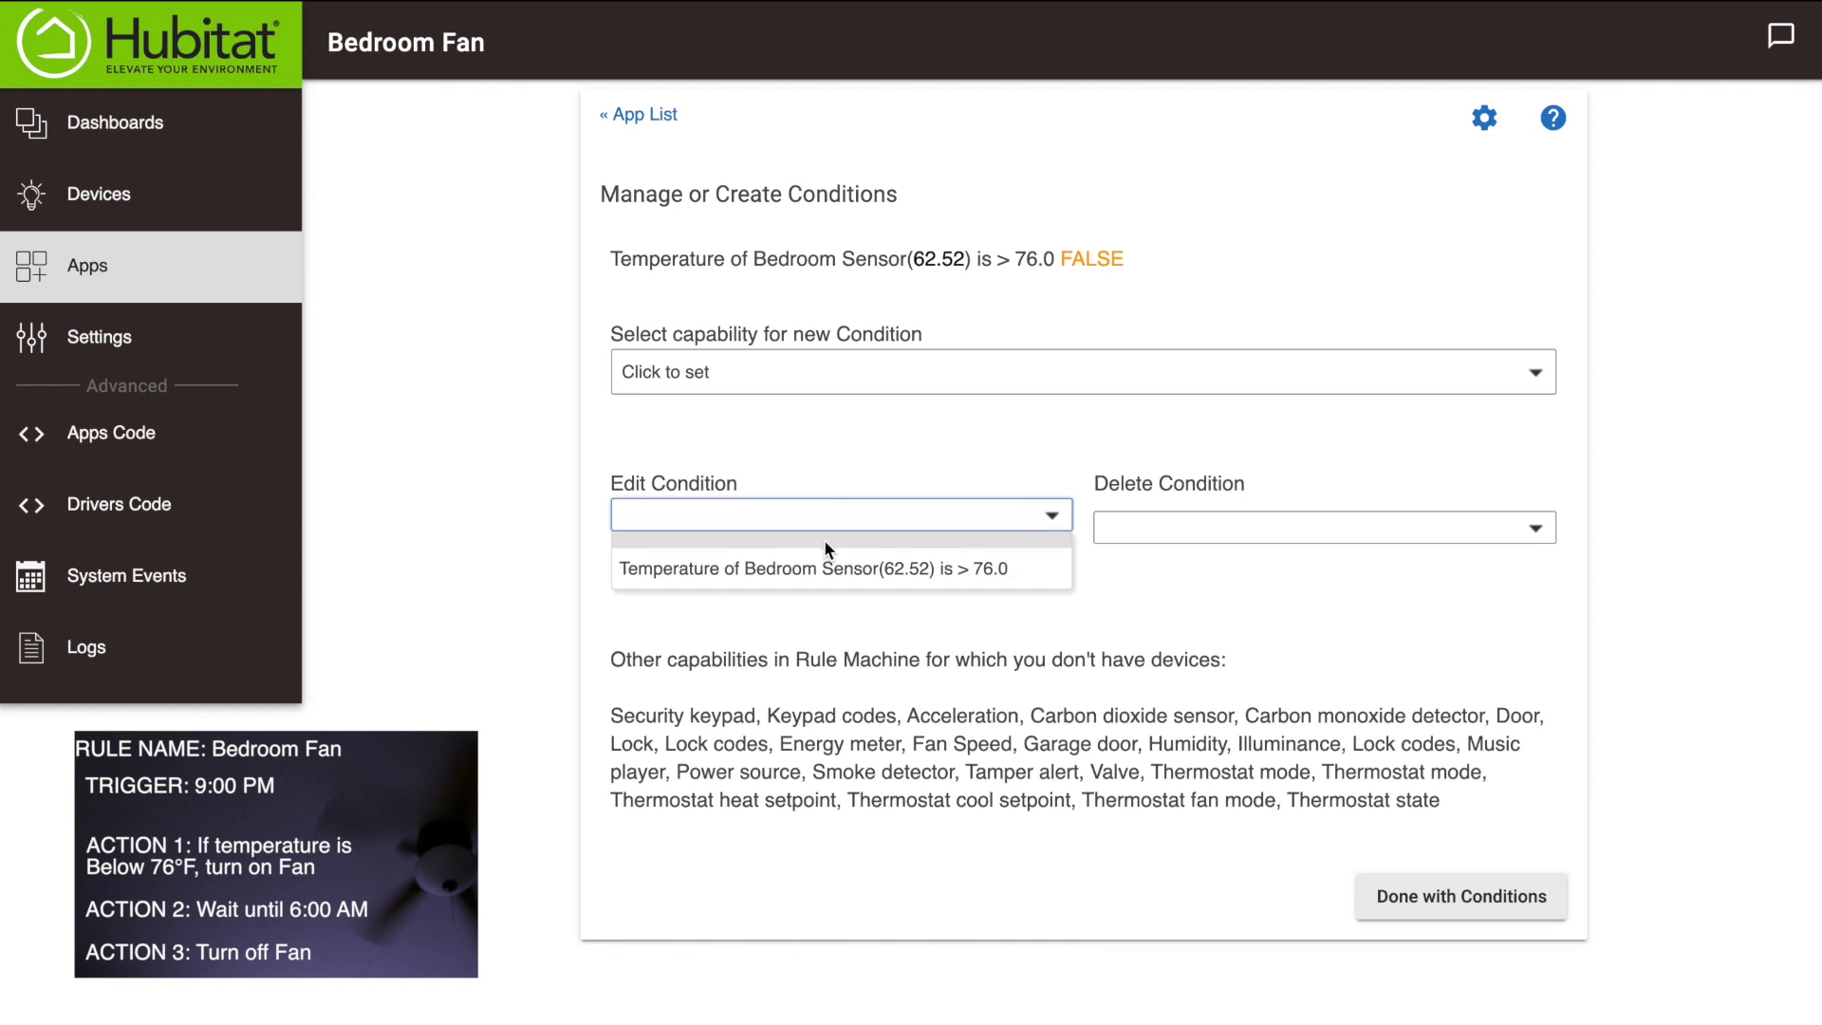
{"action": "left_click", "coordinate": [817, 564]}
{"action": "left_click", "coordinate": [1307, 516]}
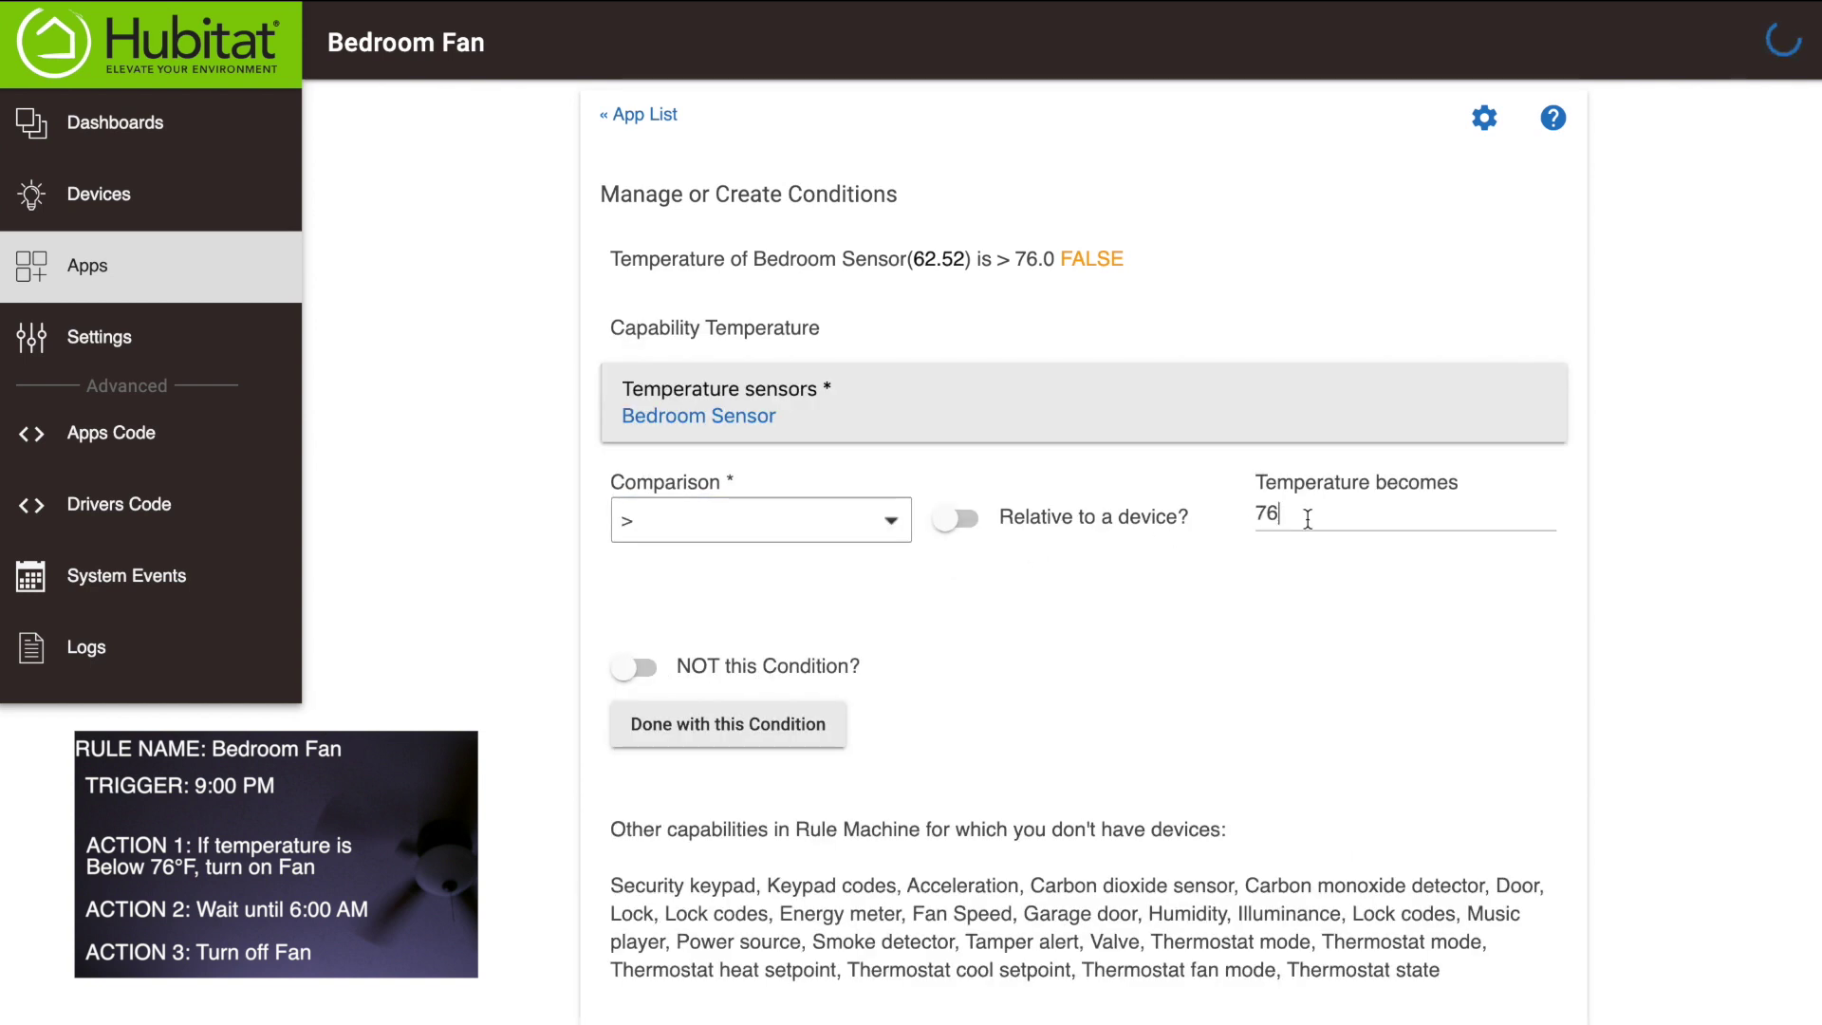
{"action": "key", "text": "BackSpace"}
{"action": "type", "text": "5"}
{"action": "key", "text": "BackSpace"}
{"action": "type", "text": "6"}
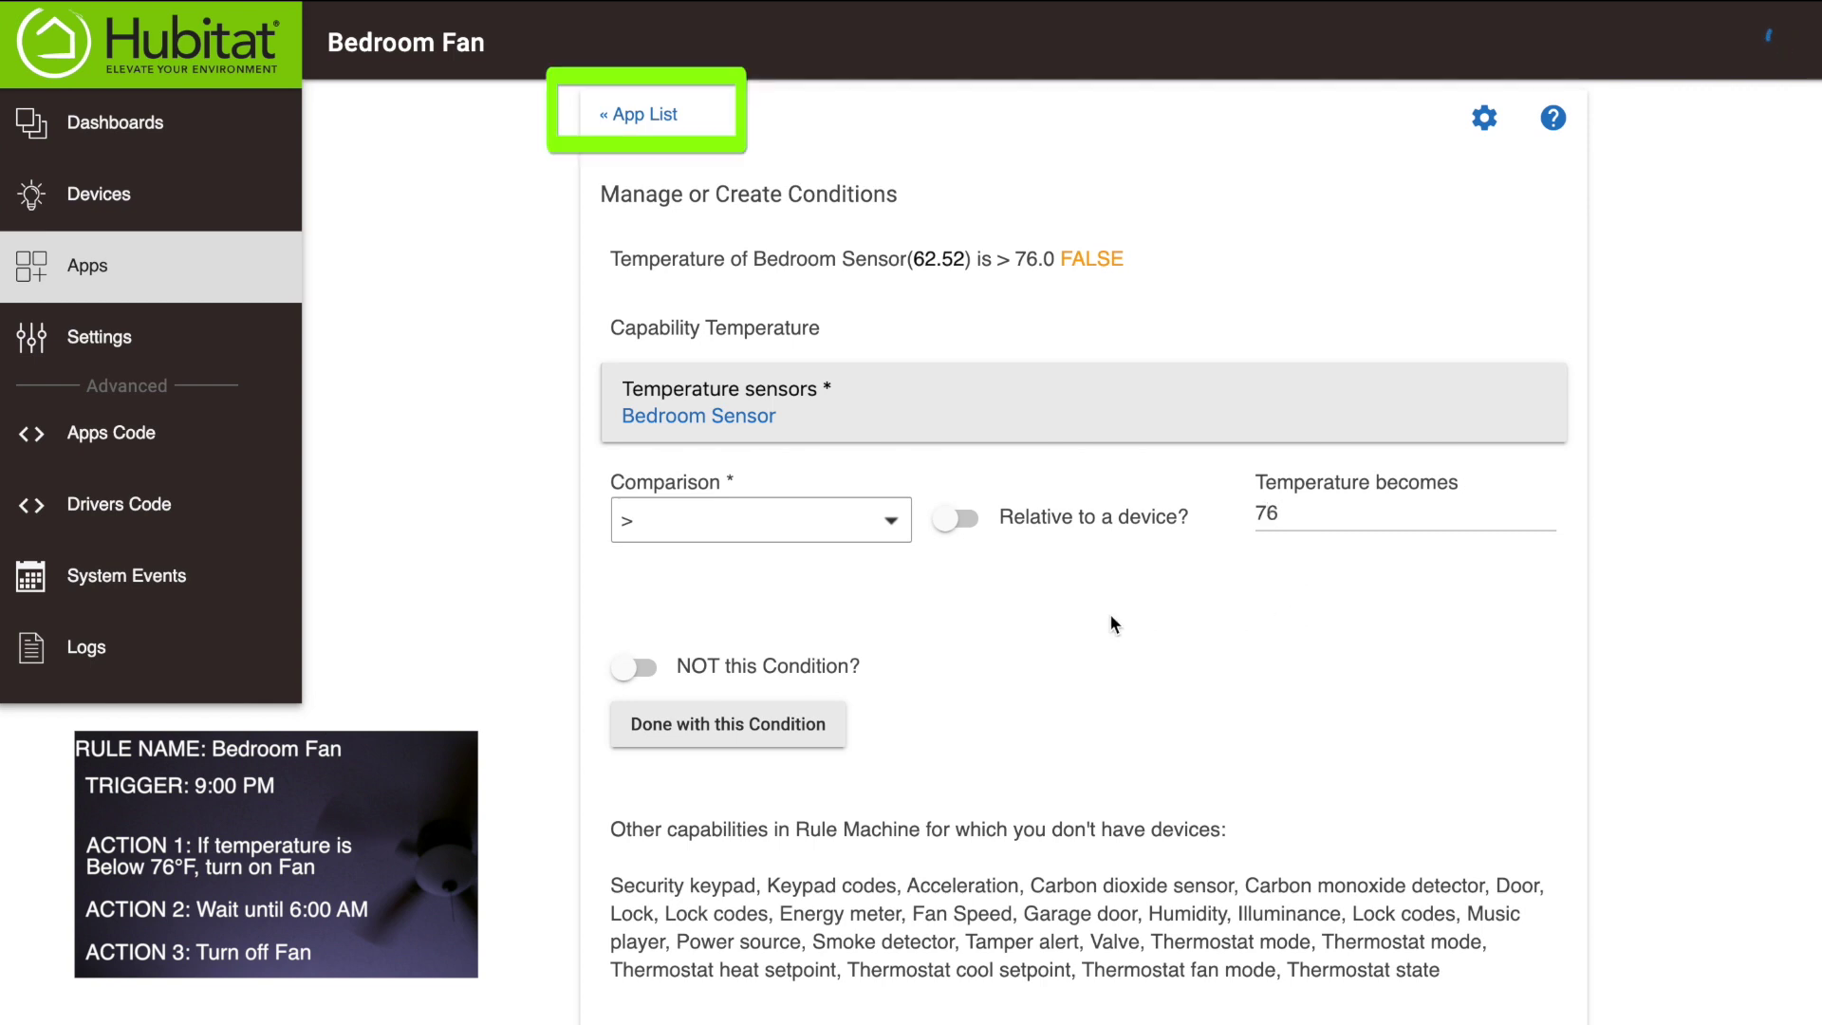
{"action": "left_click", "coordinate": [781, 729]}
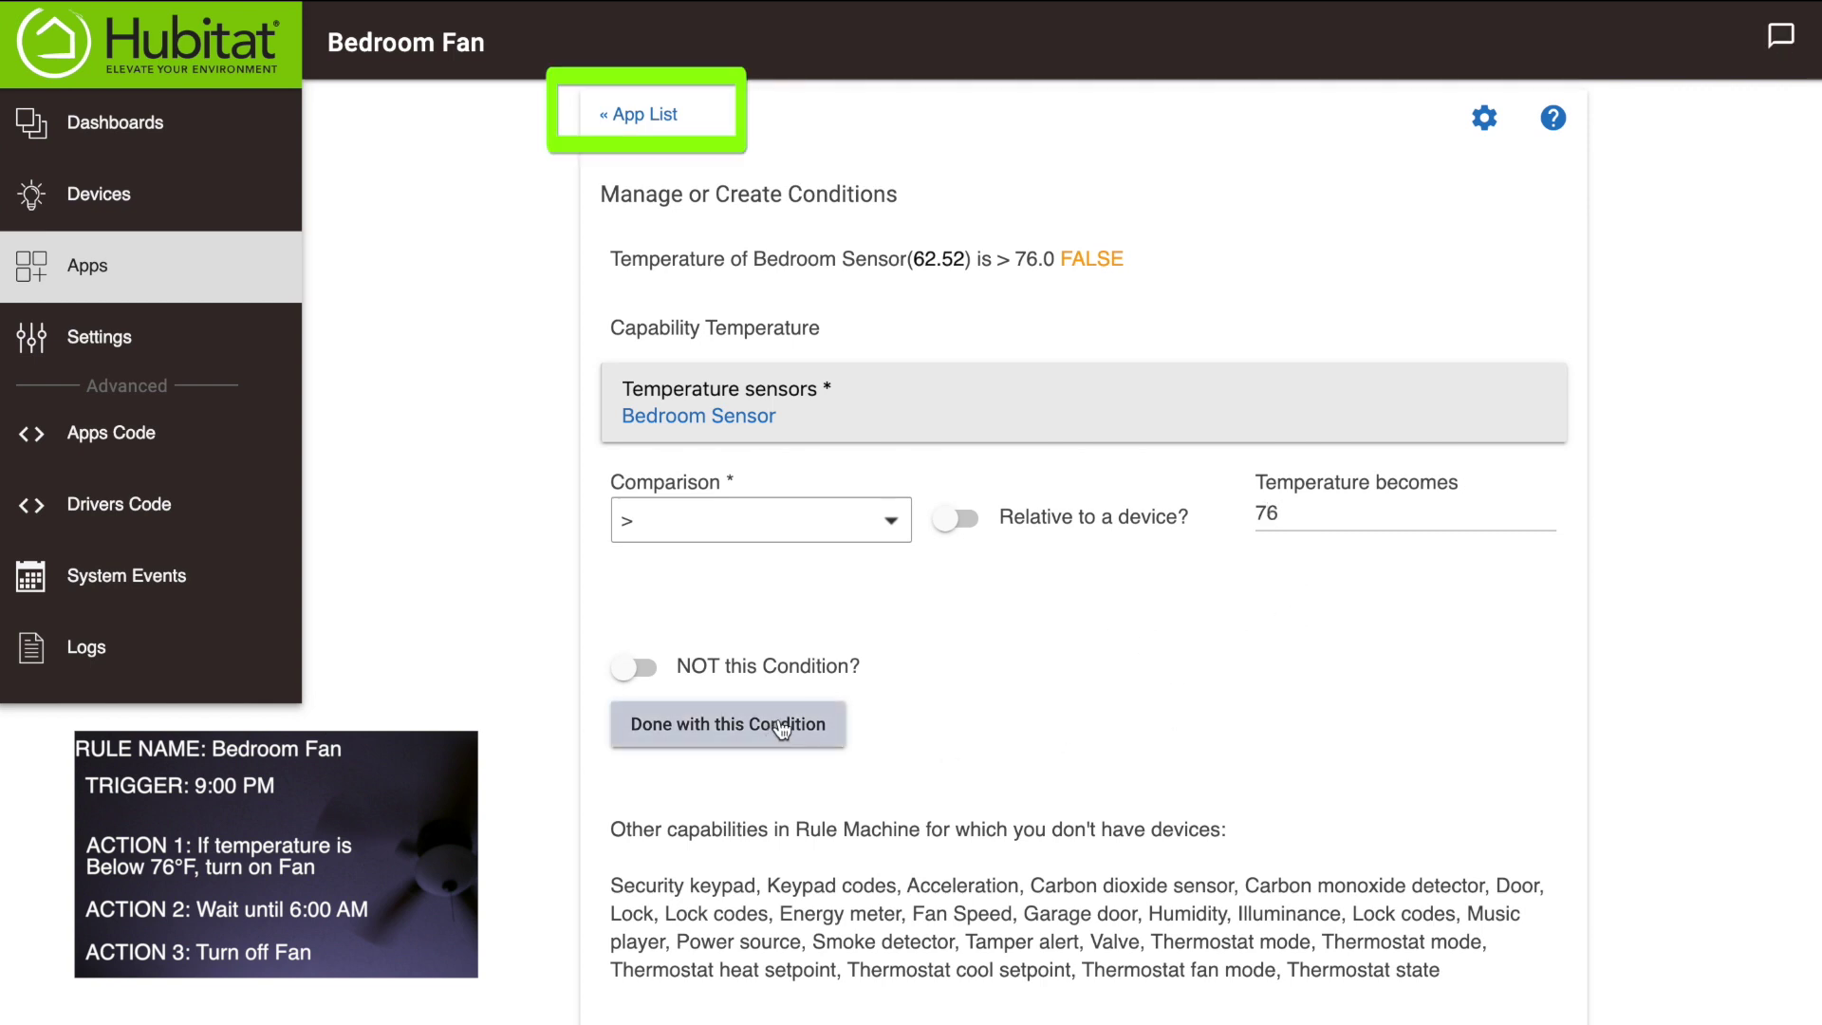
{"action": "left_click", "coordinate": [782, 727]}
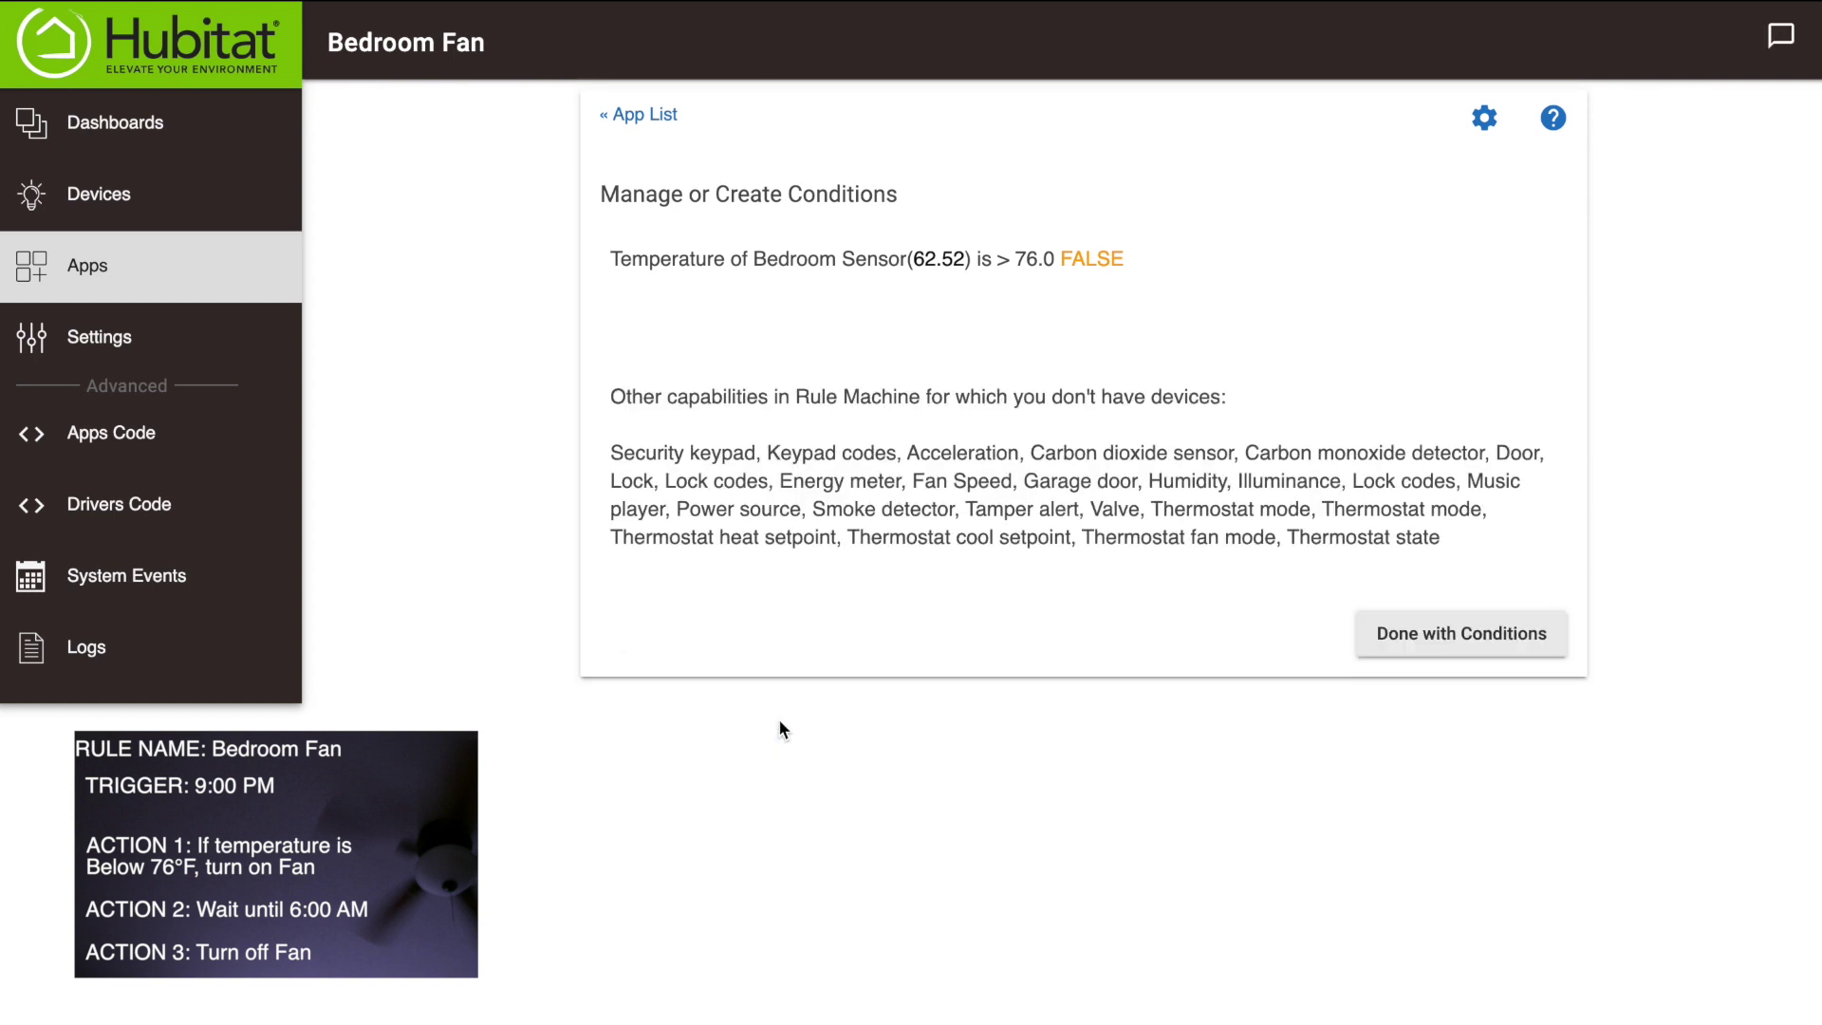
{"action": "left_click", "coordinate": [1438, 826]}
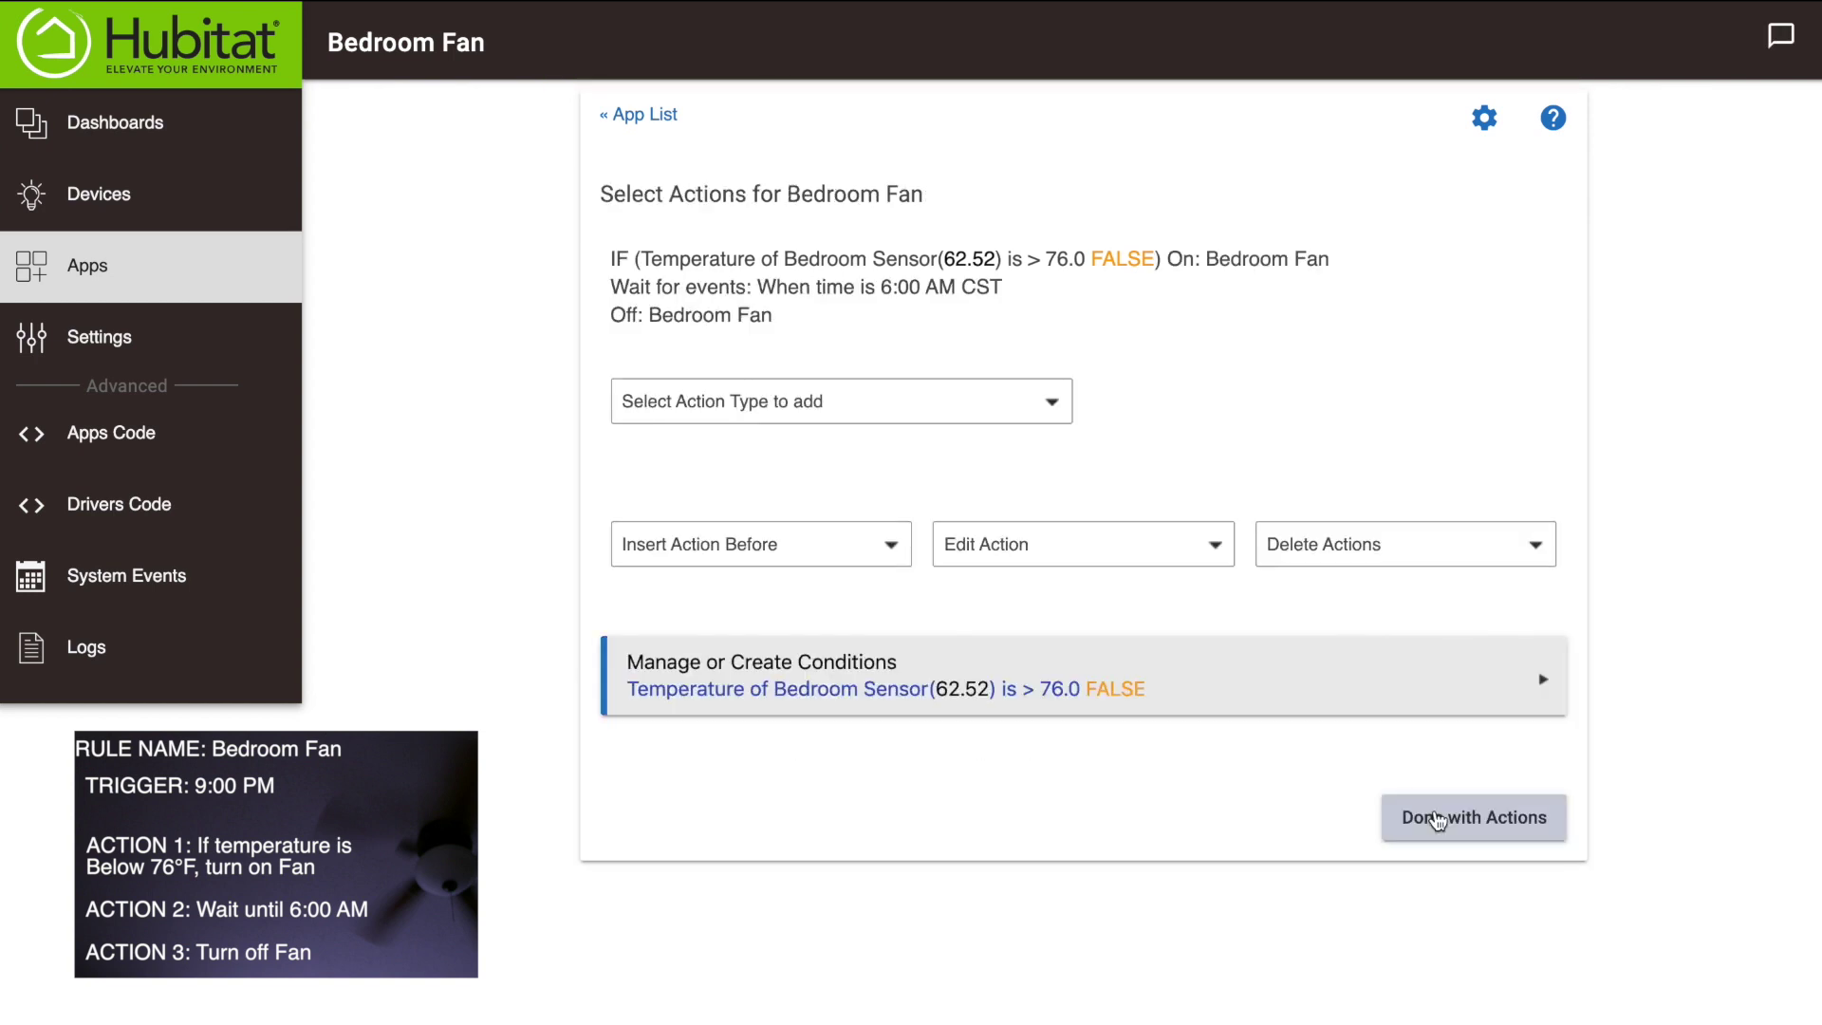
- Finish the actions and save the rule from the Define a Rule page
{"action": "left_click", "coordinate": [1437, 818]}
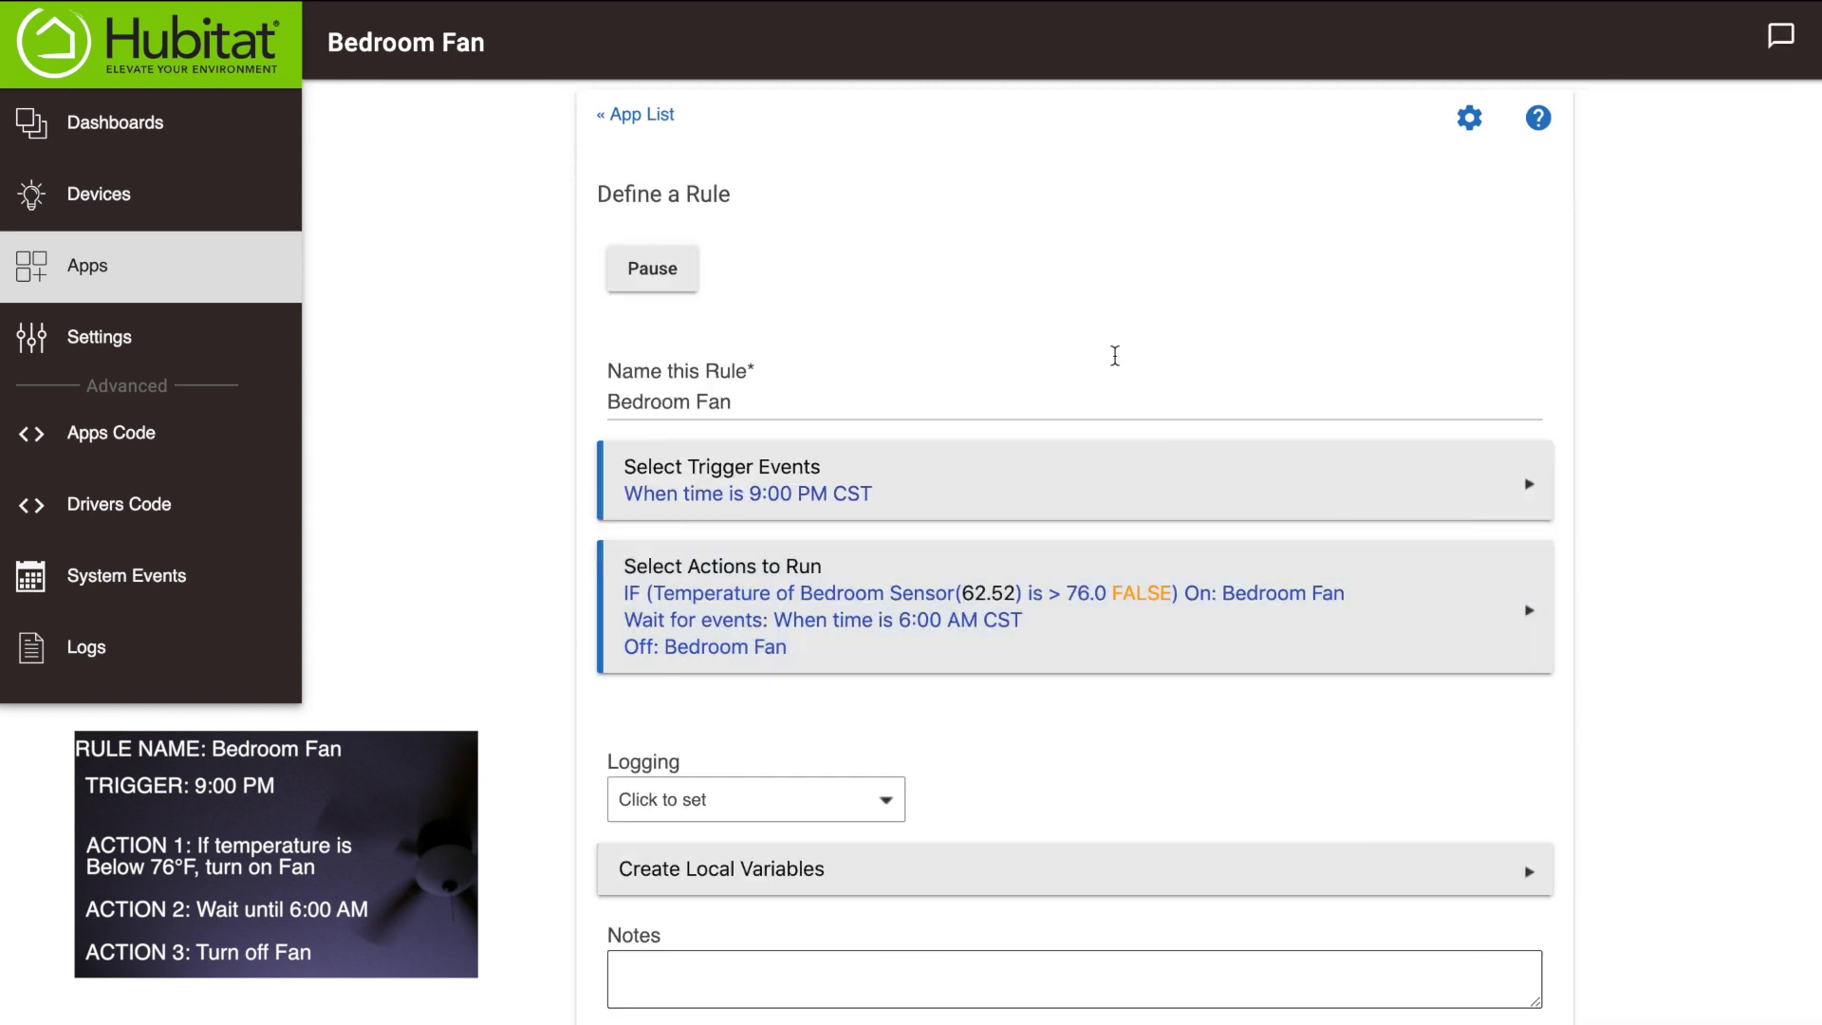
{"action": "scroll", "coordinate": [1261, 588], "scroll_direction": "down", "scroll_amount": 2}
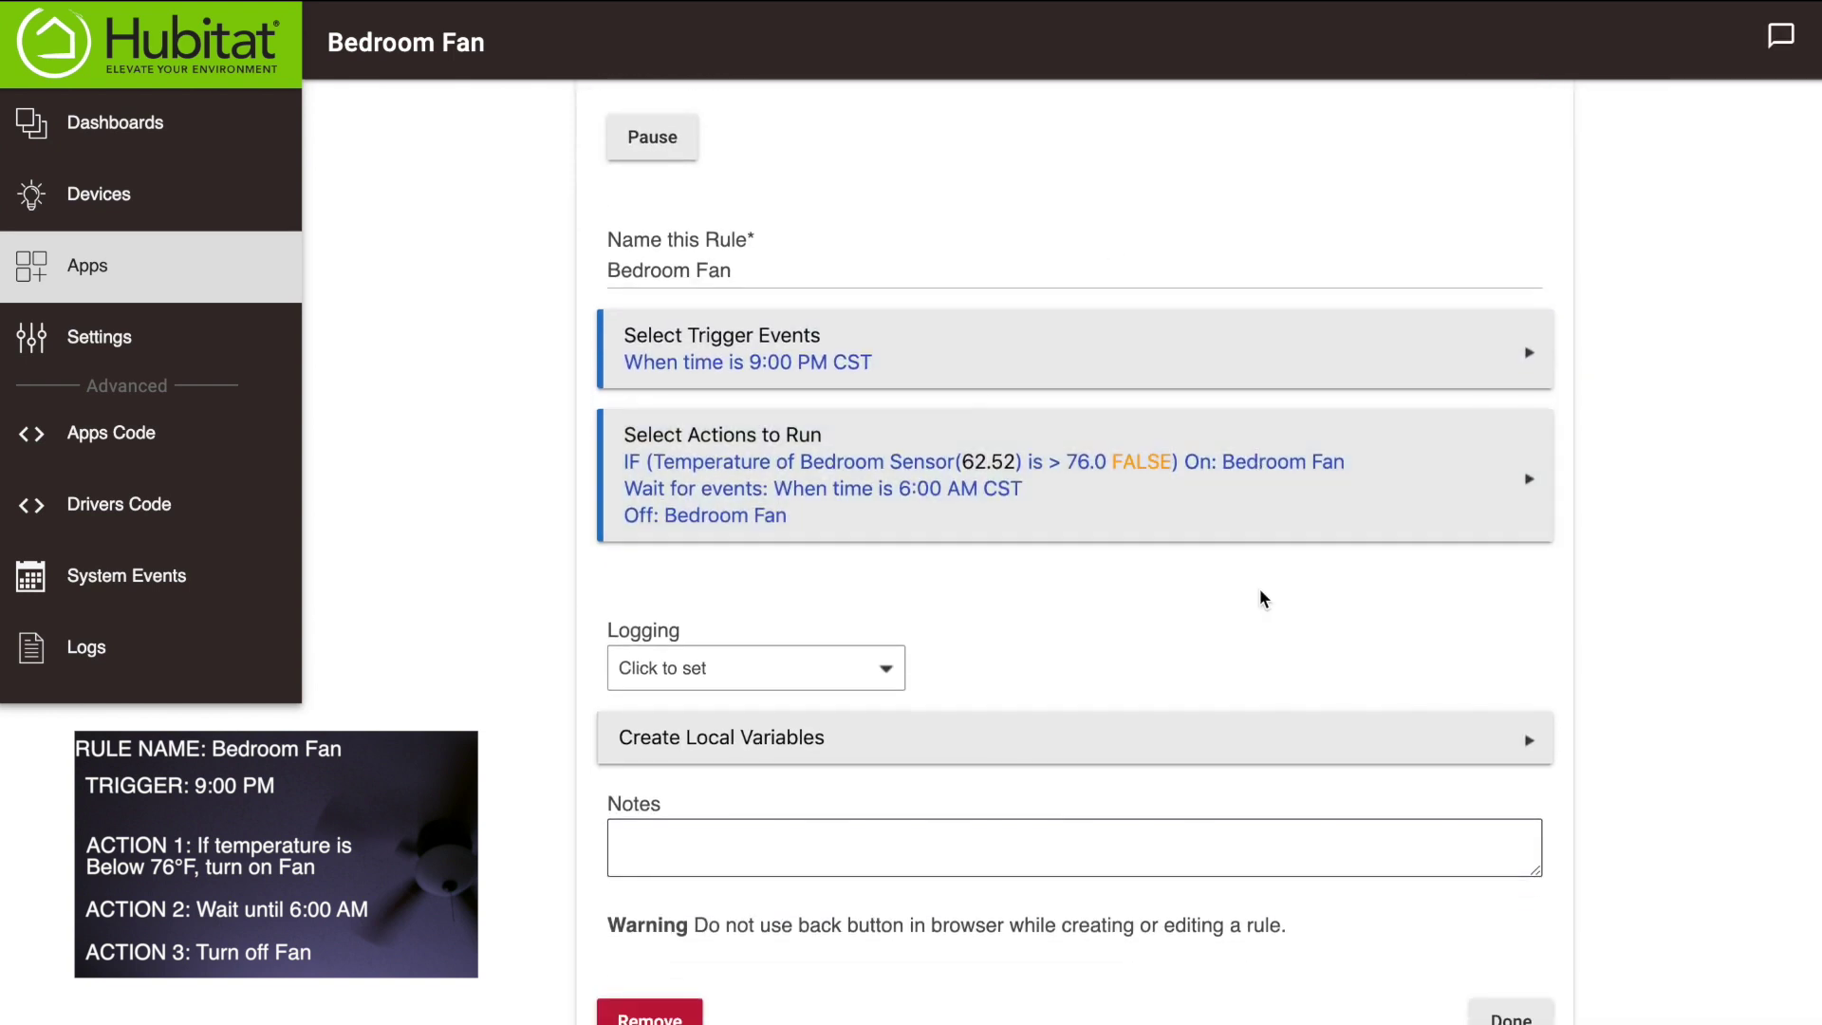
{"action": "left_click", "coordinate": [1511, 1014]}
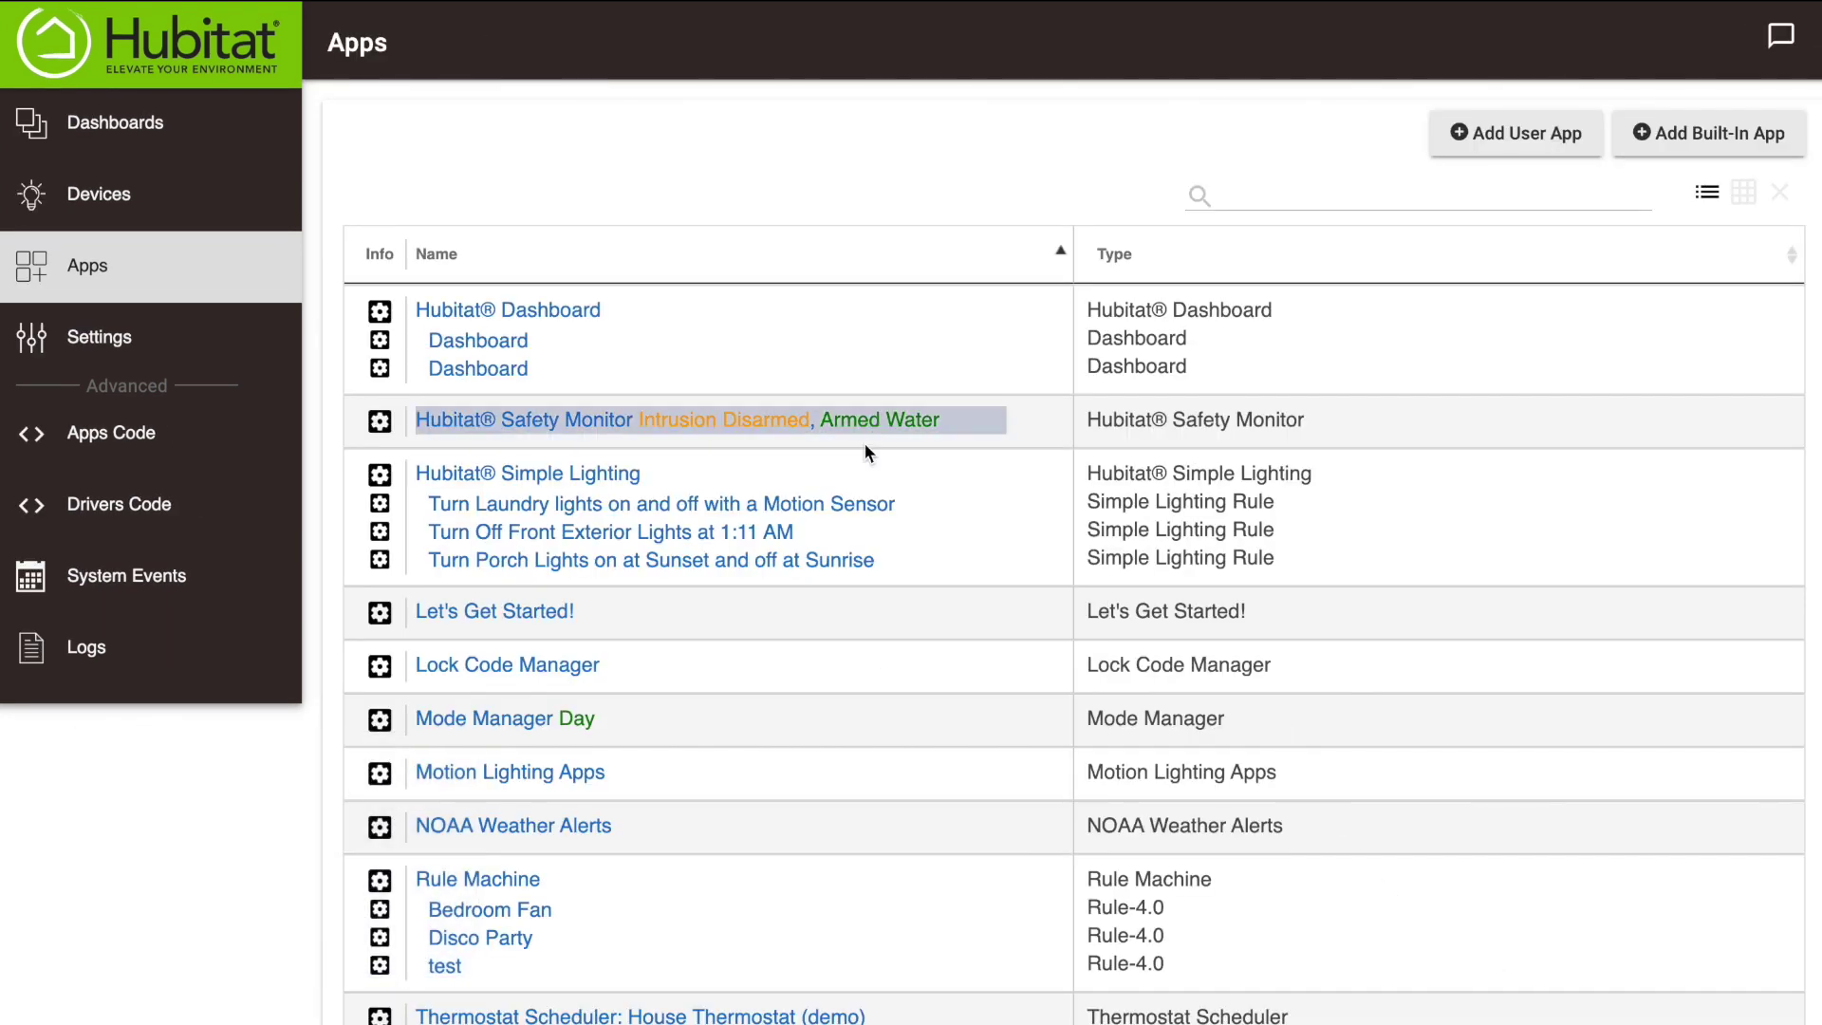
{"action": "scroll", "coordinate": [664, 686], "scroll_direction": "down", "scroll_amount": 1}
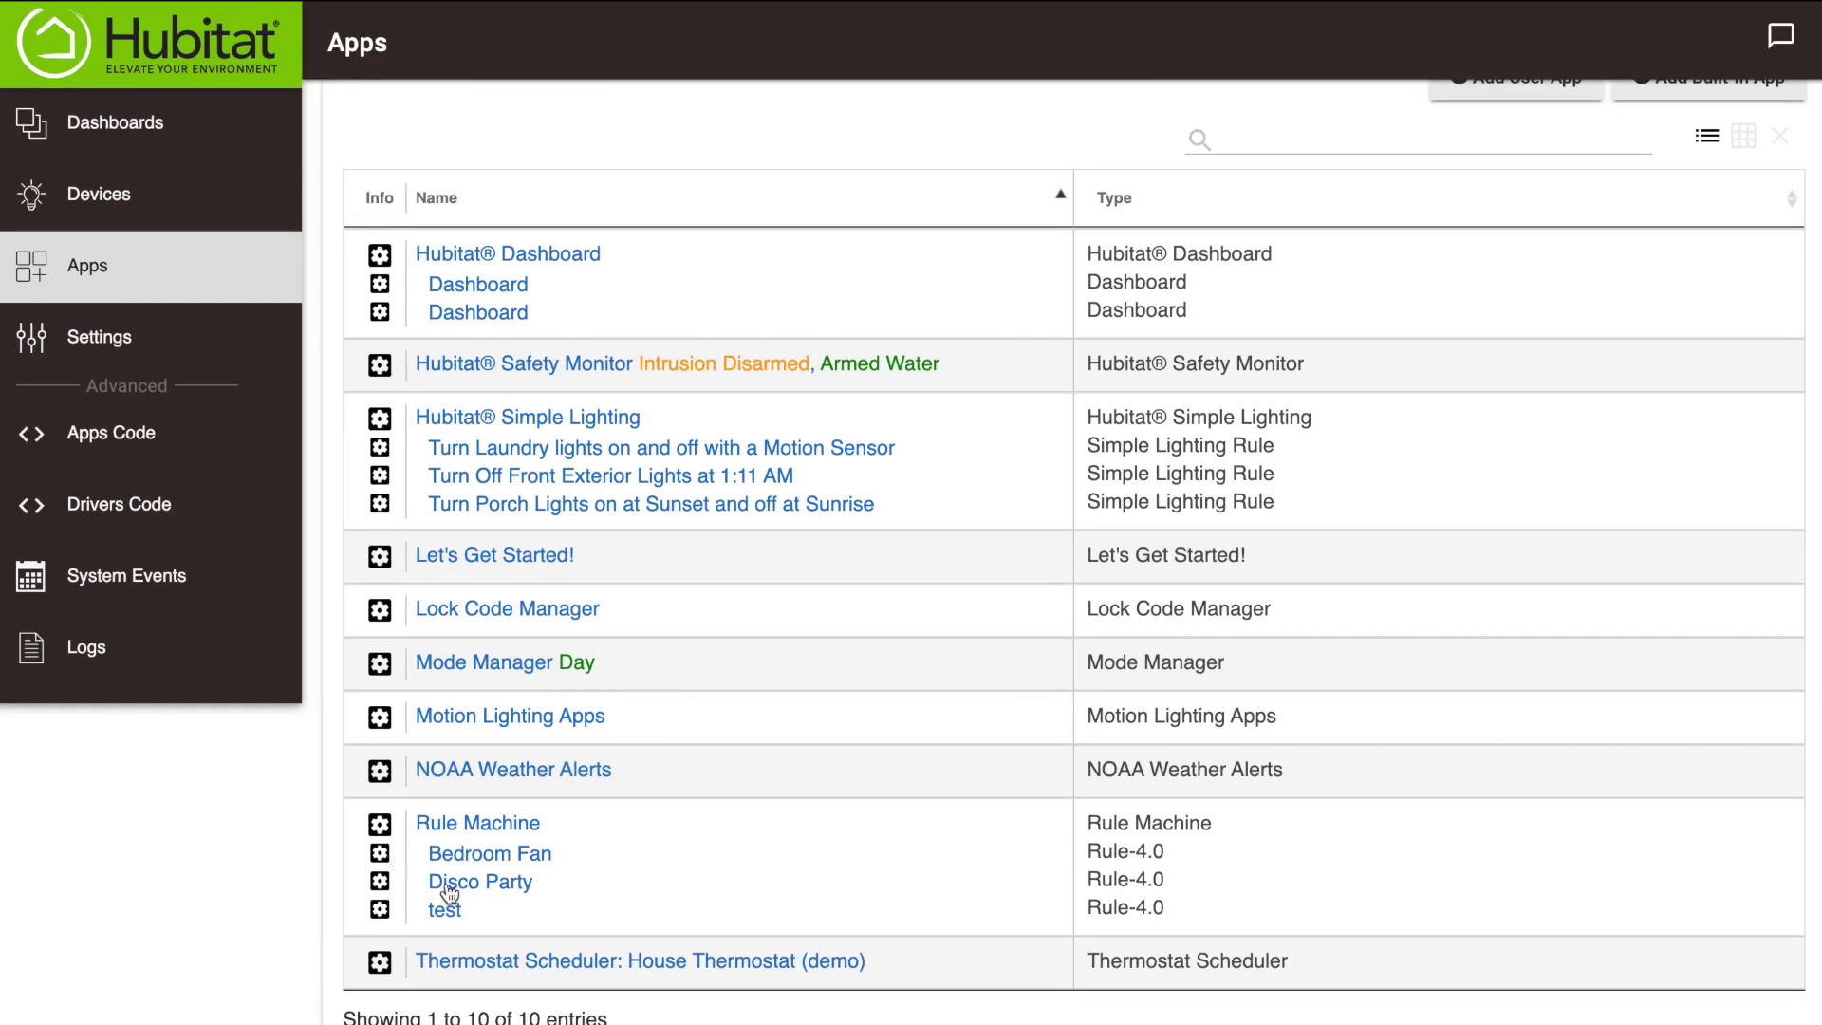
- Reopen the Bedroom Fan rule, confirm its 9:00 PM trigger and three actions, then close it
{"action": "left_click", "coordinate": [476, 856]}
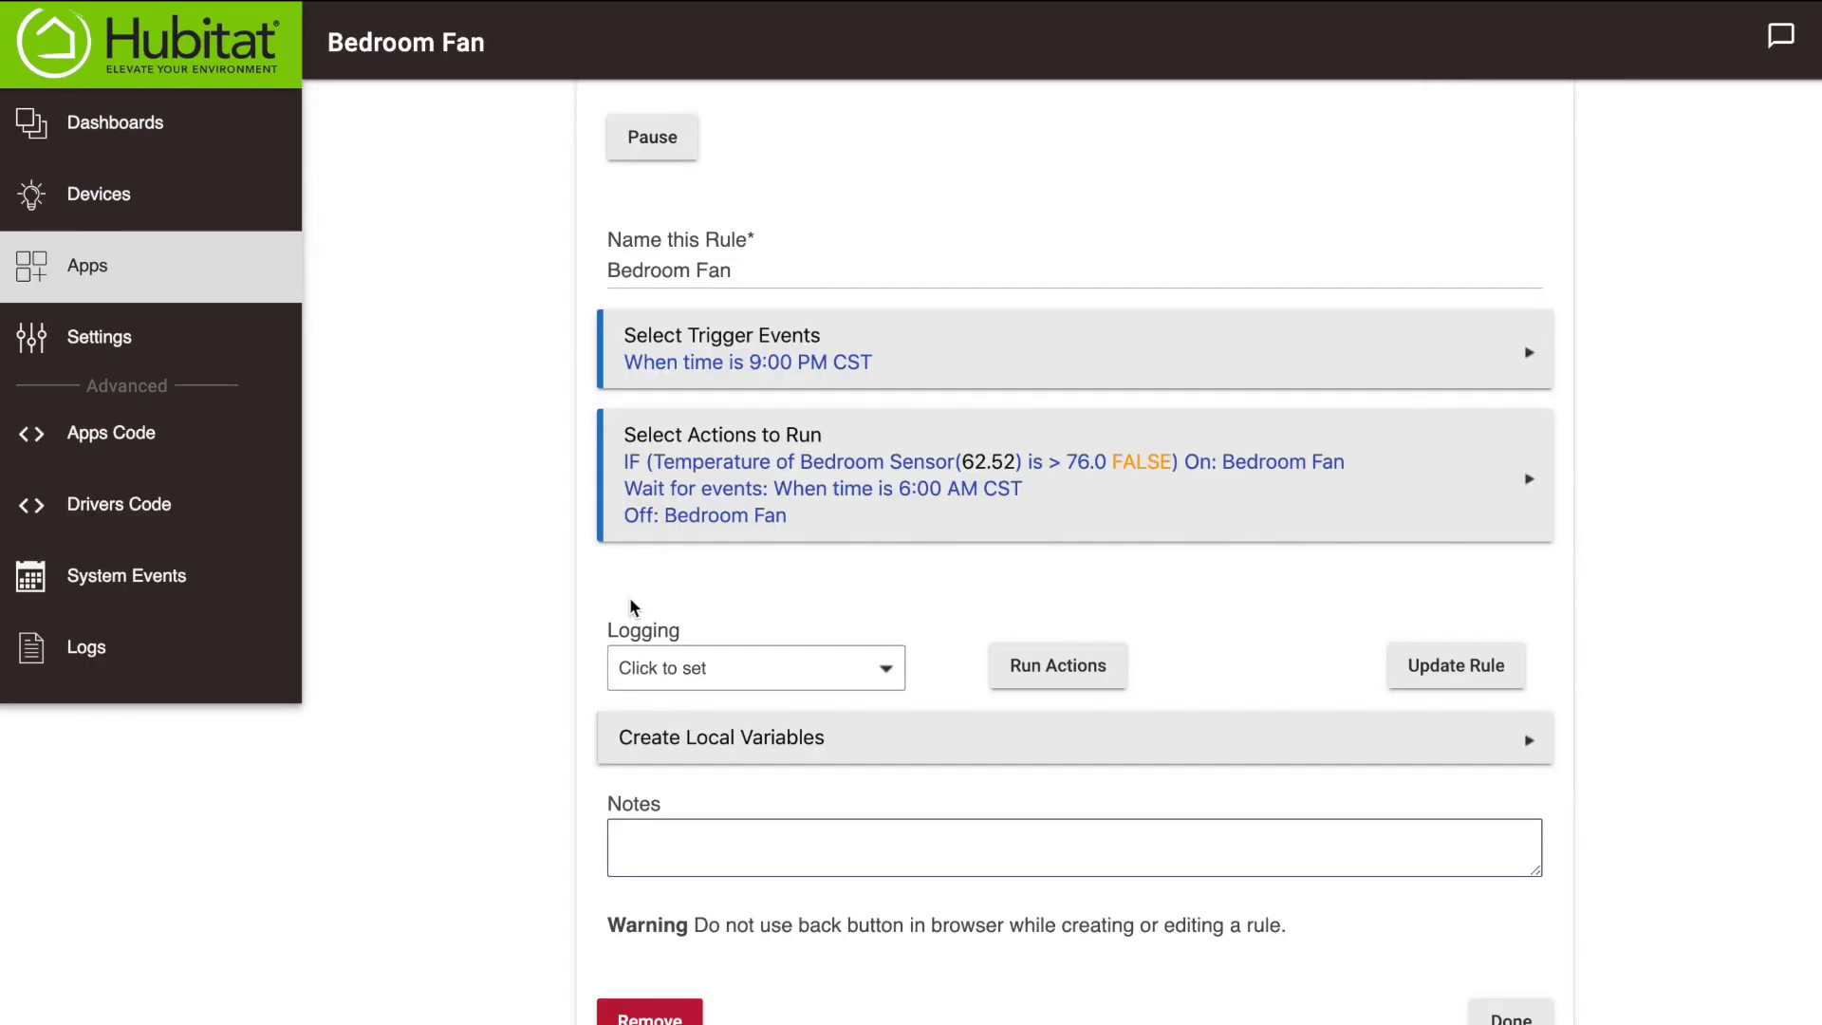
{"action": "scroll", "coordinate": [634, 606], "scroll_direction": "up", "scroll_amount": 2}
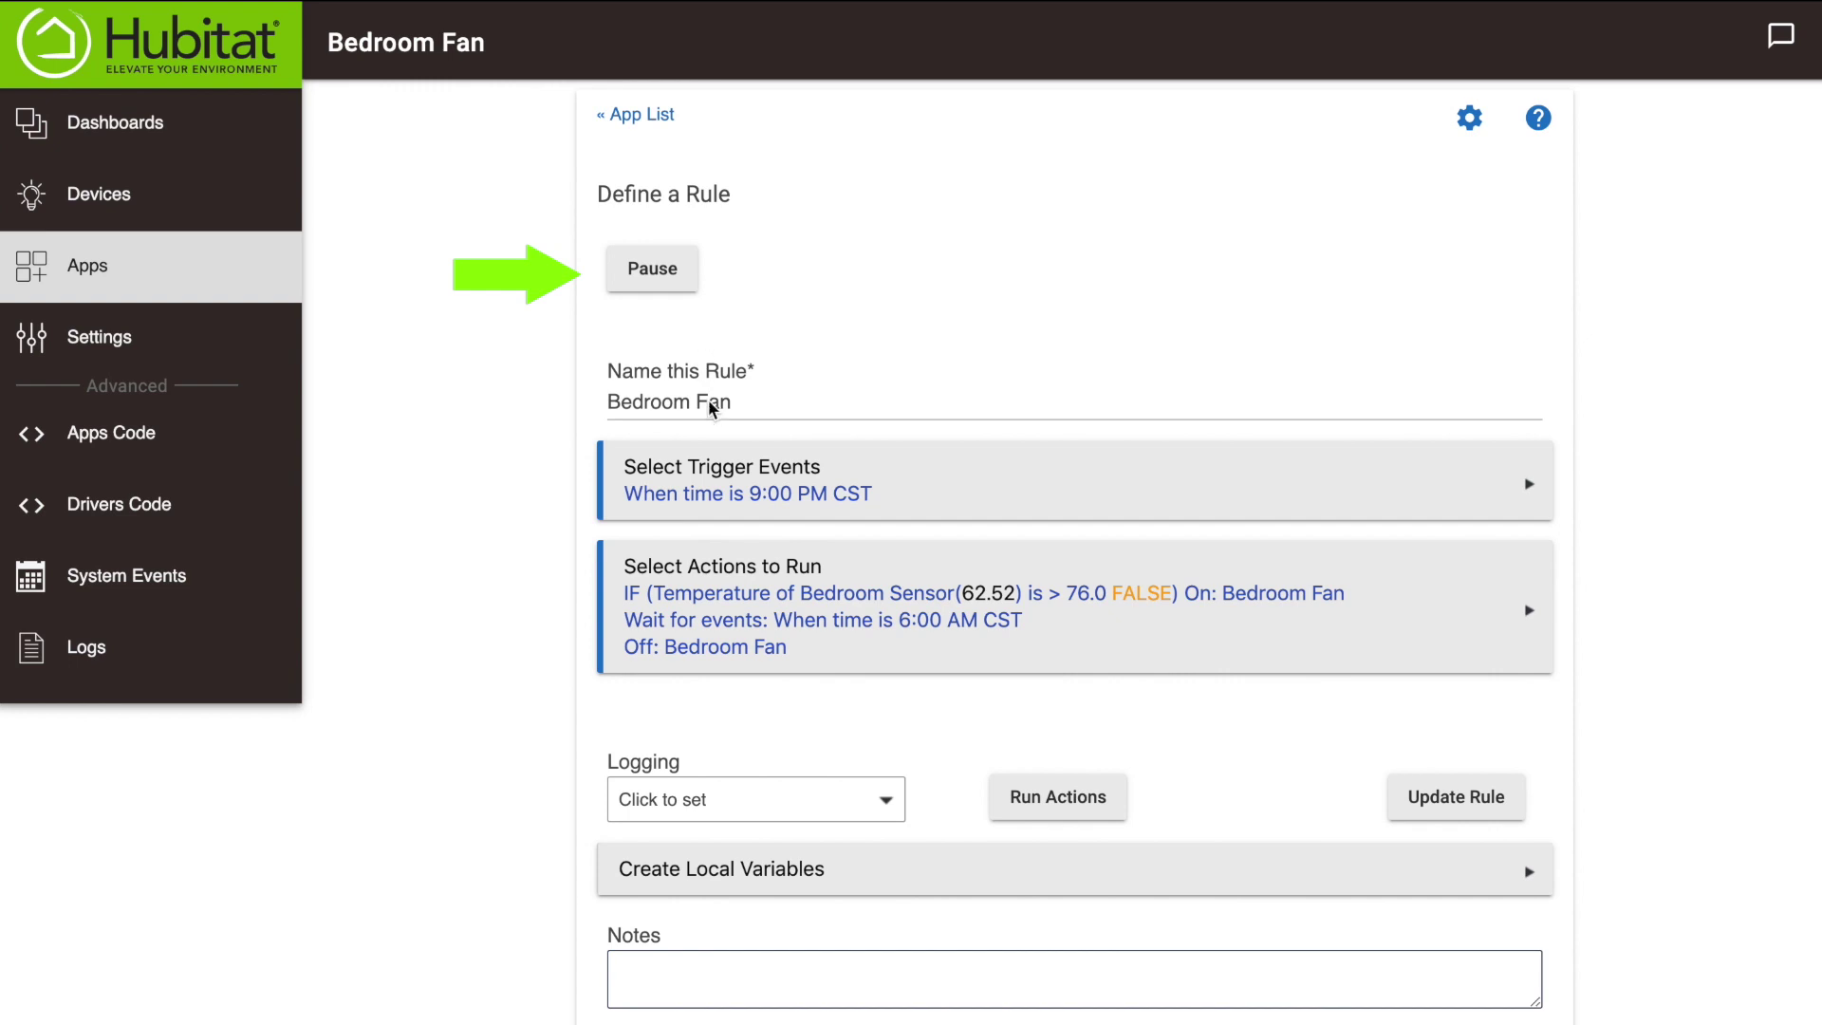
{"action": "scroll", "coordinate": [882, 698], "scroll_direction": "down", "scroll_amount": 1}
{"action": "scroll", "coordinate": [883, 695], "scroll_direction": "down", "scroll_amount": 2}
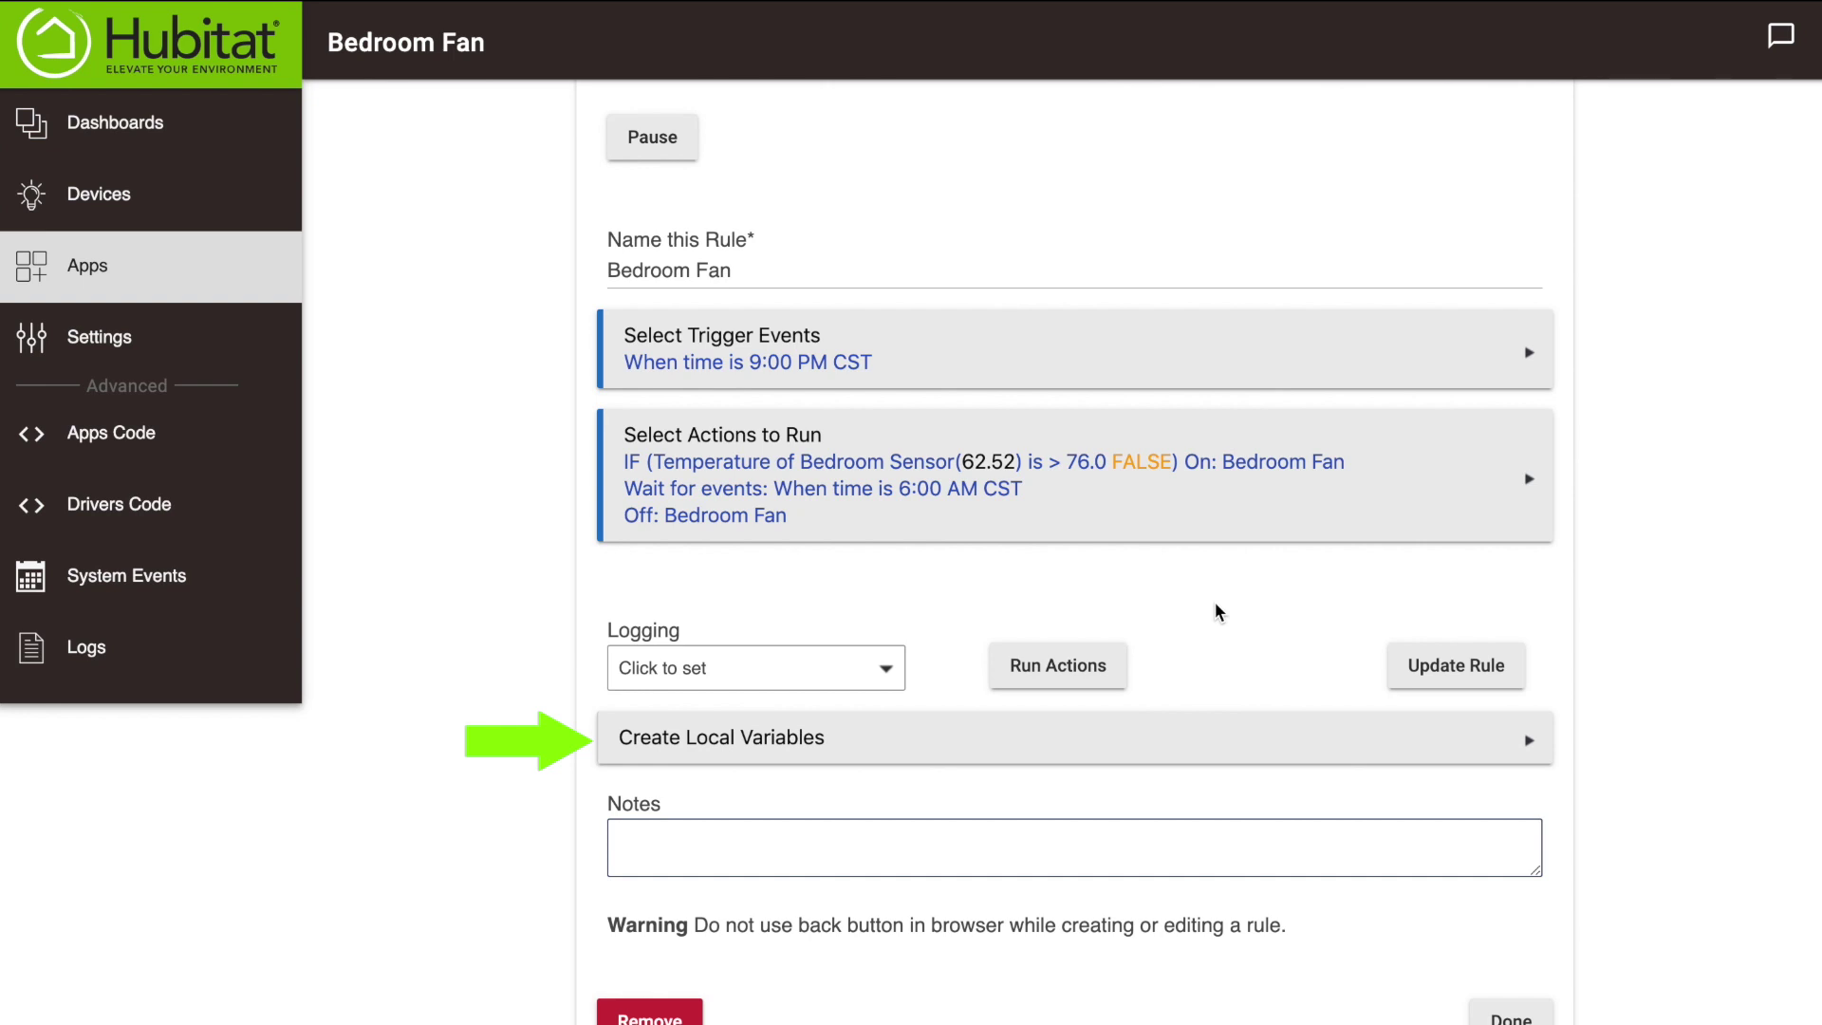
{"action": "left_click", "coordinate": [1342, 738]}
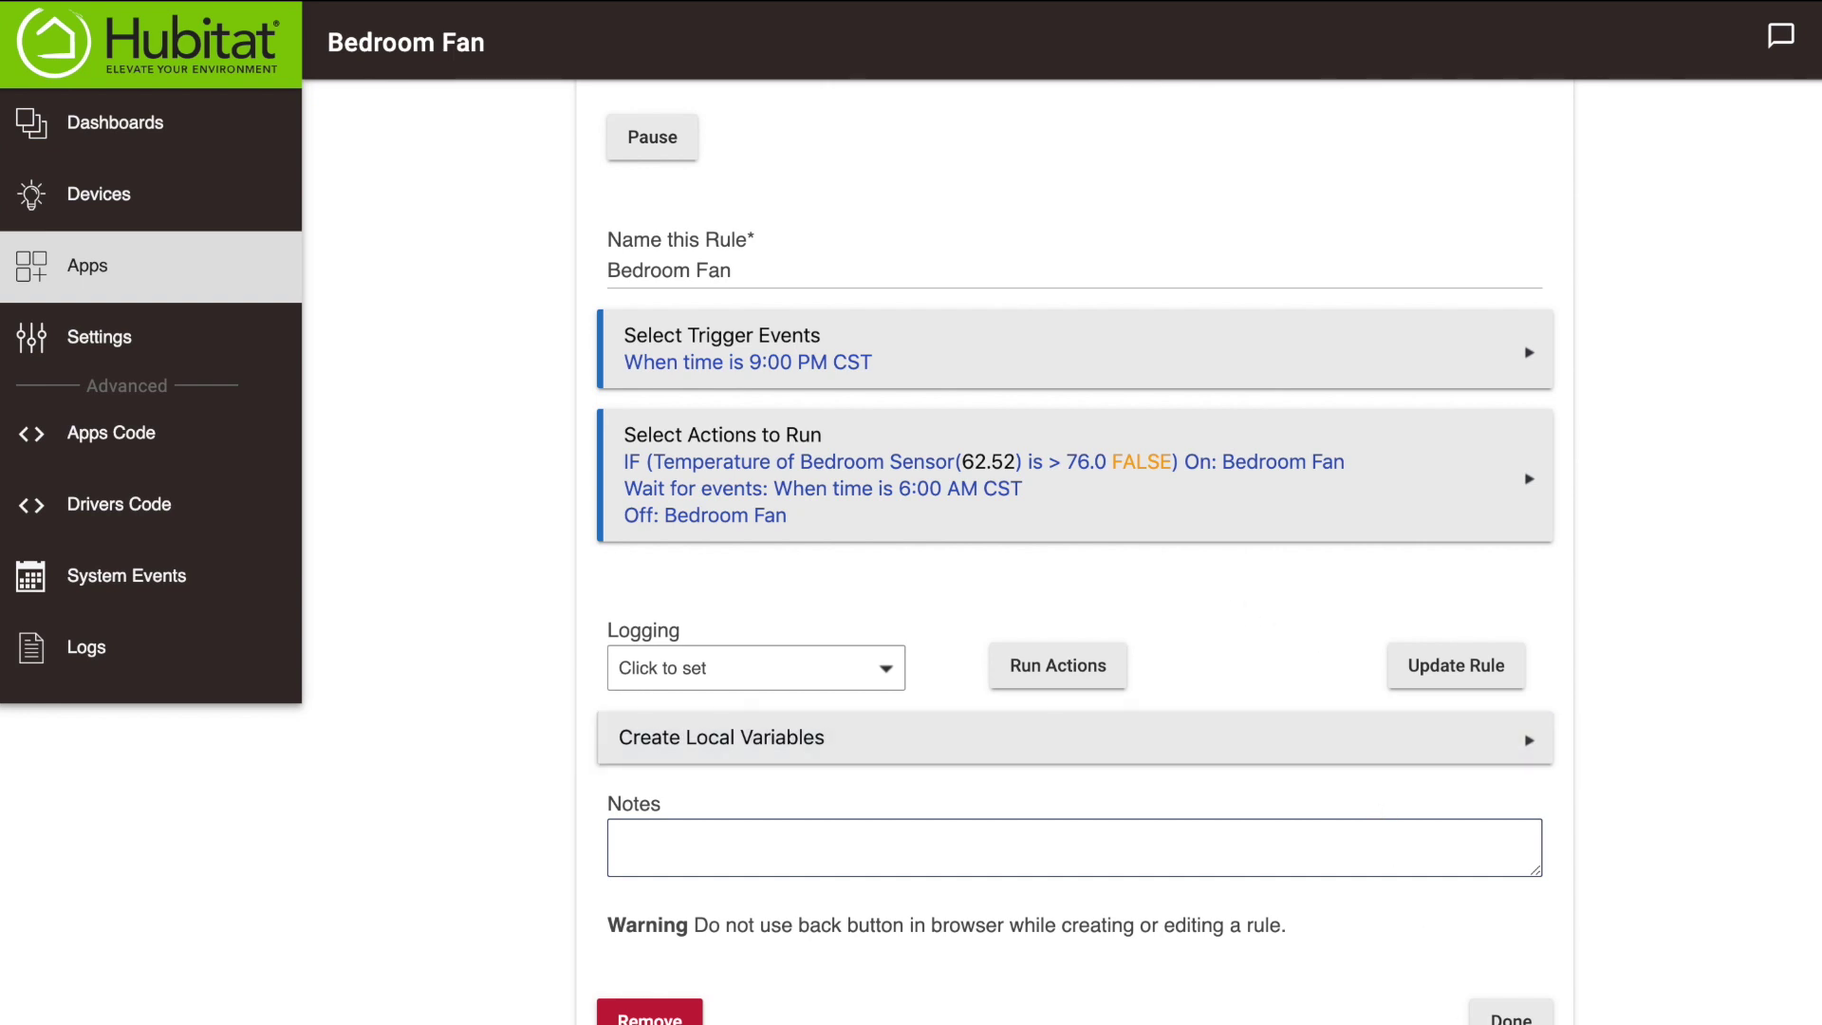
{"action": "left_click", "coordinate": [1505, 1017]}
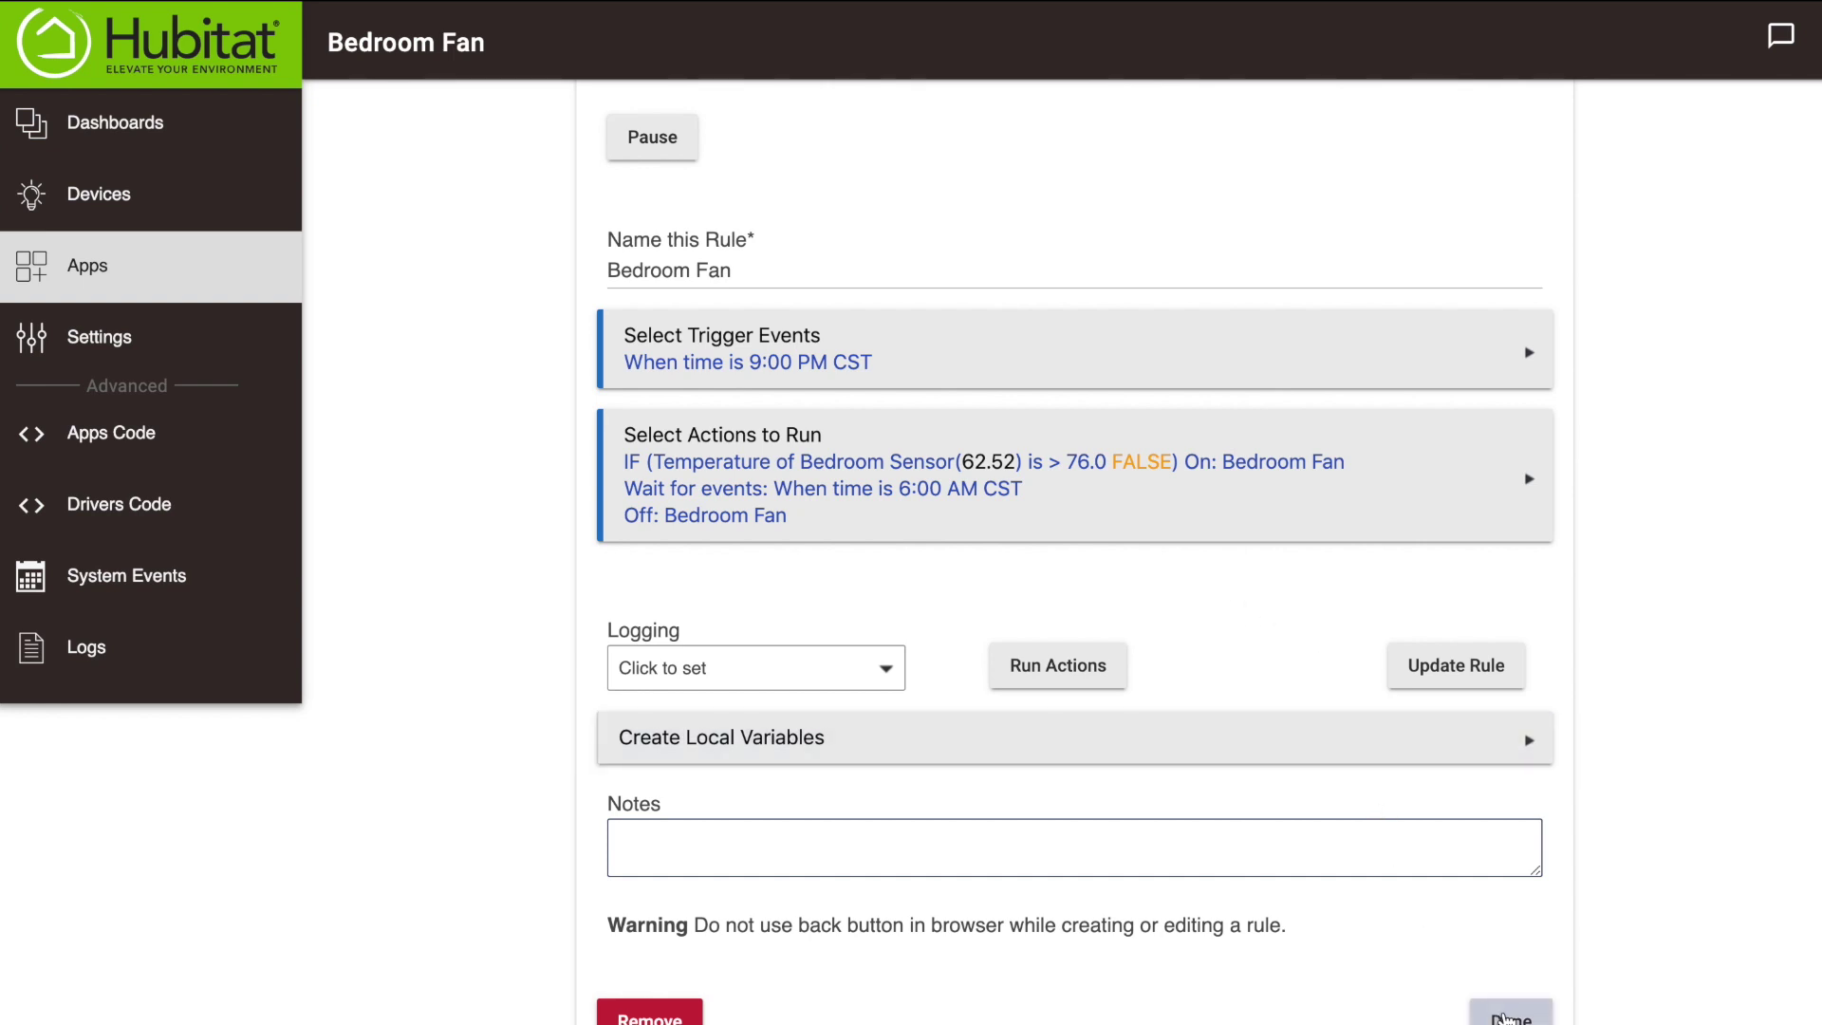